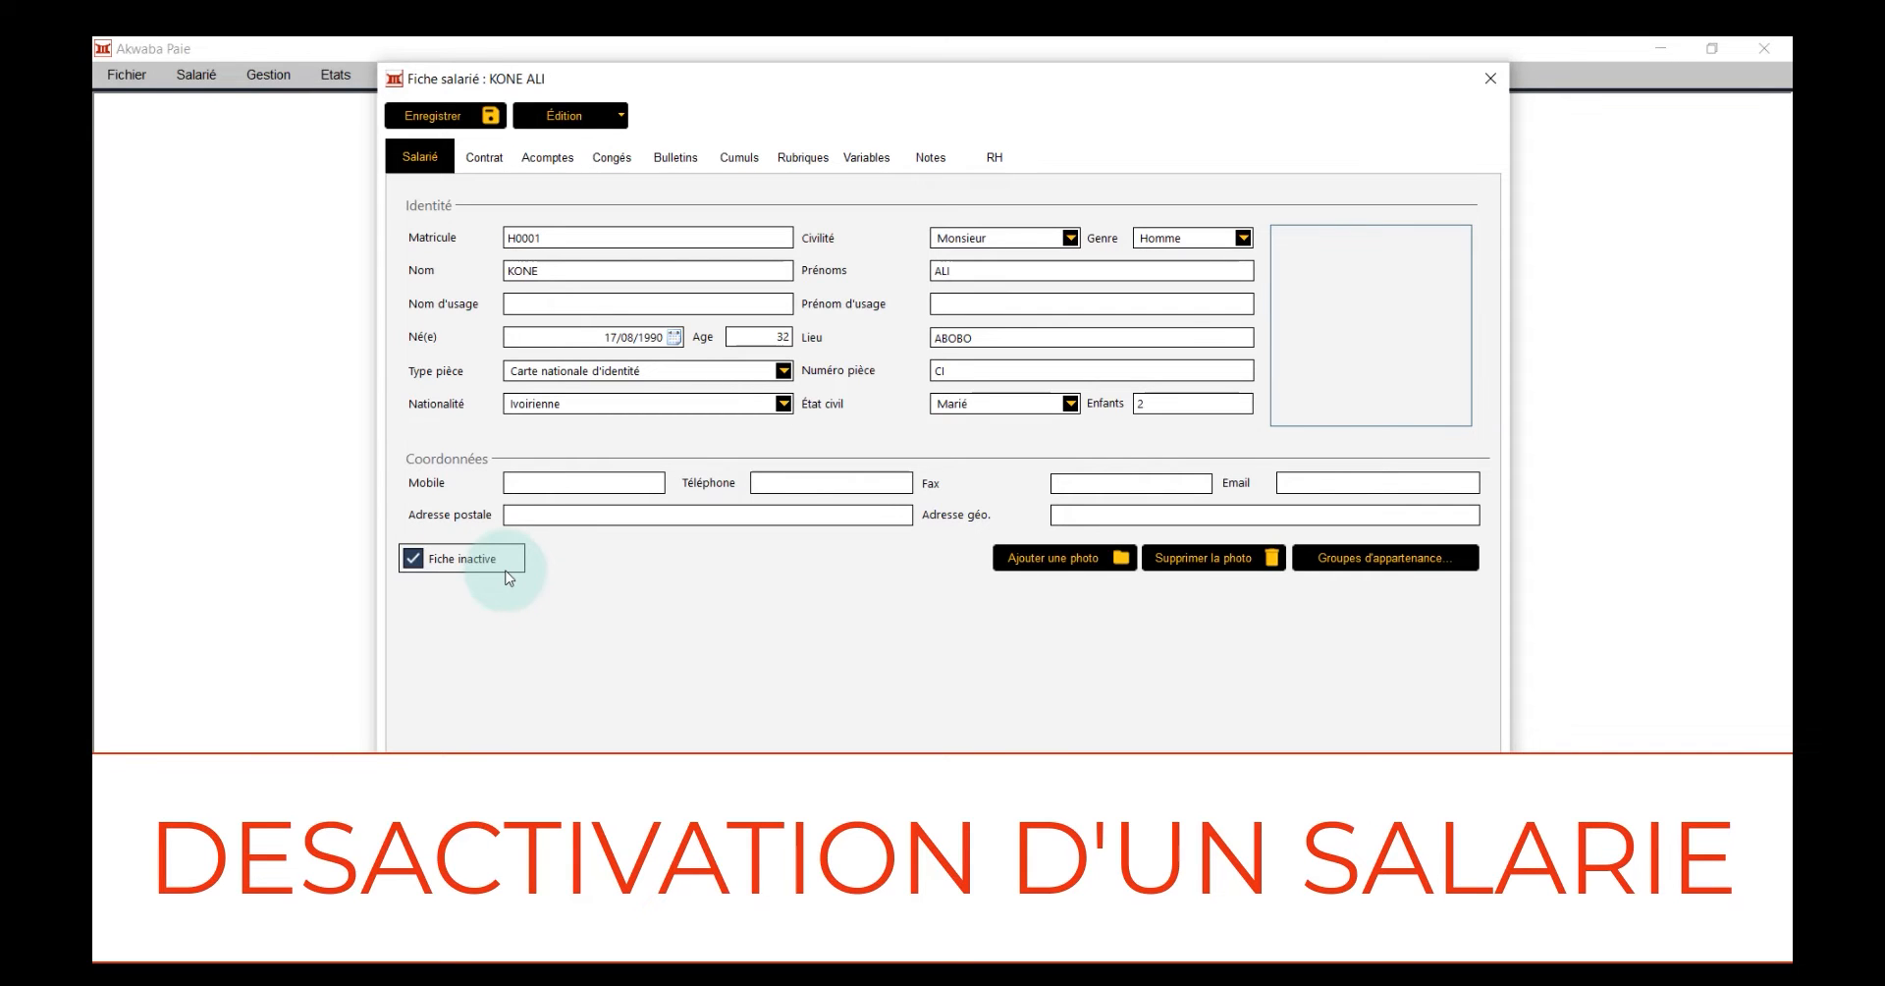
In the employee's contract details, enable Fin de service and choose Fin de contrat as the departure reason
{"action": "left_click", "coordinate": [487, 173]}
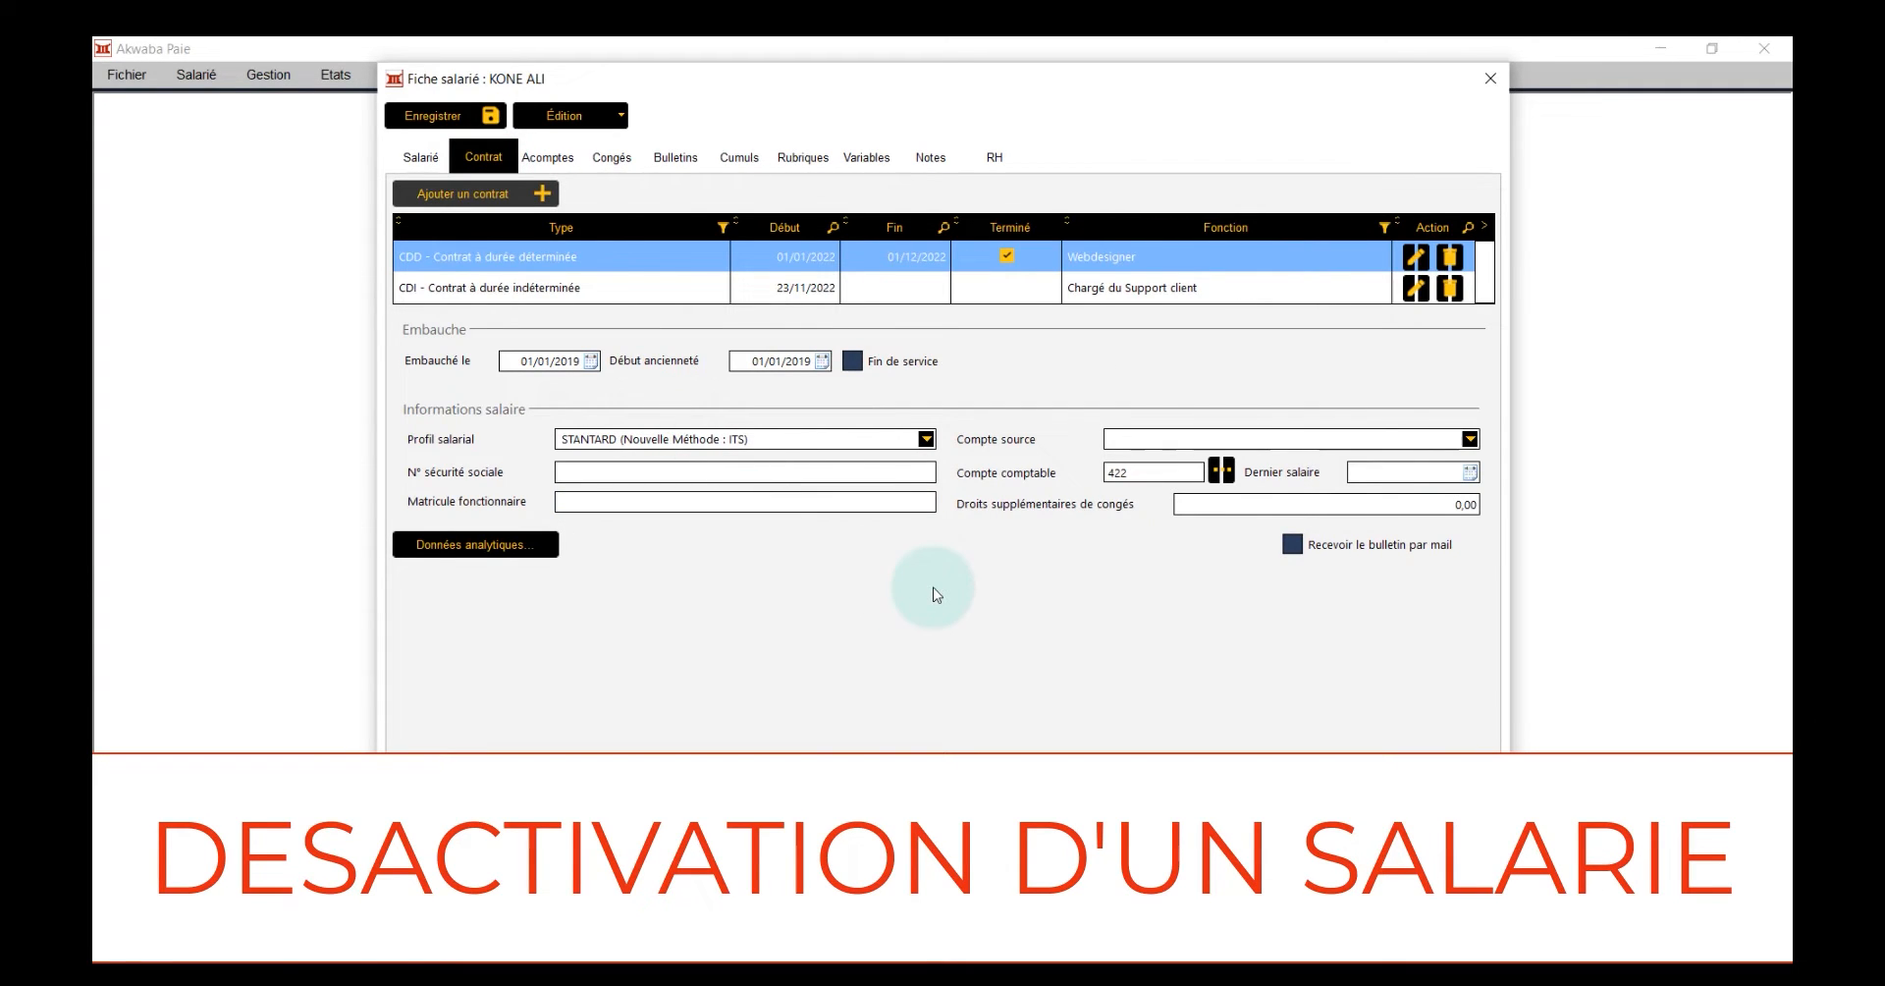
{"action": "left_click", "coordinate": [852, 360]}
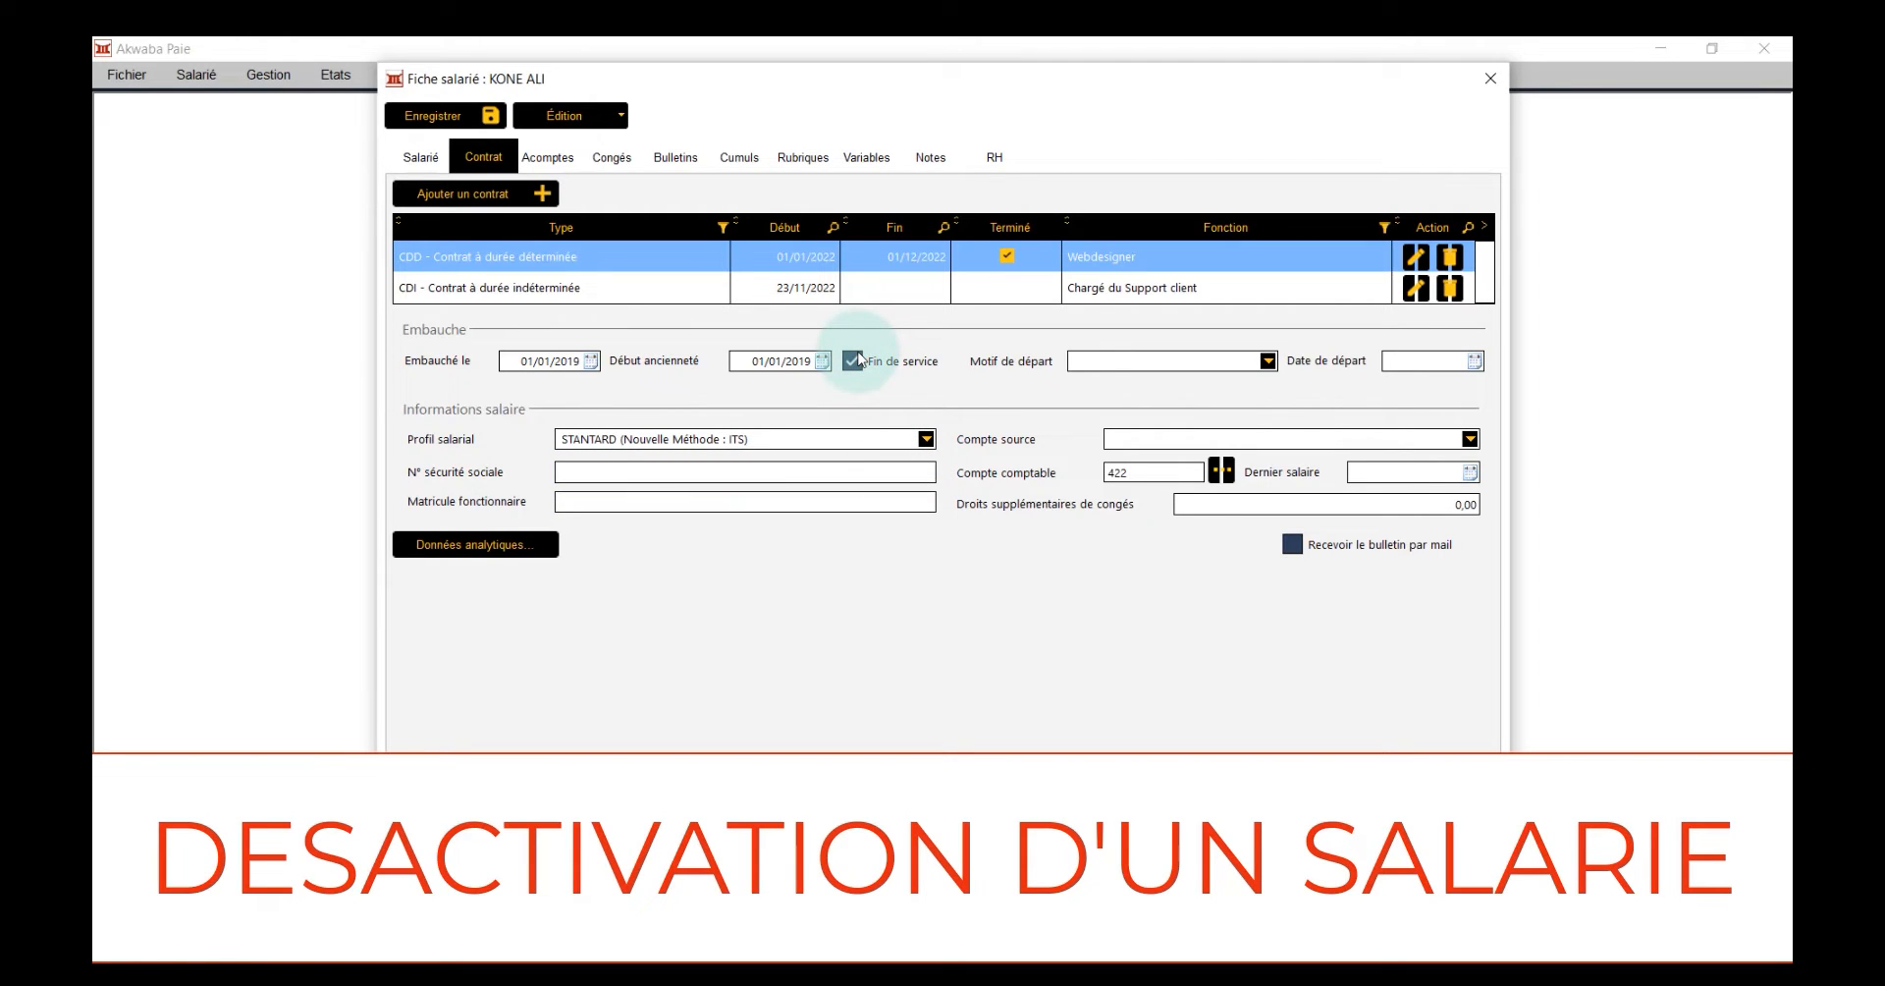
{"action": "left_click", "coordinate": [1116, 361]}
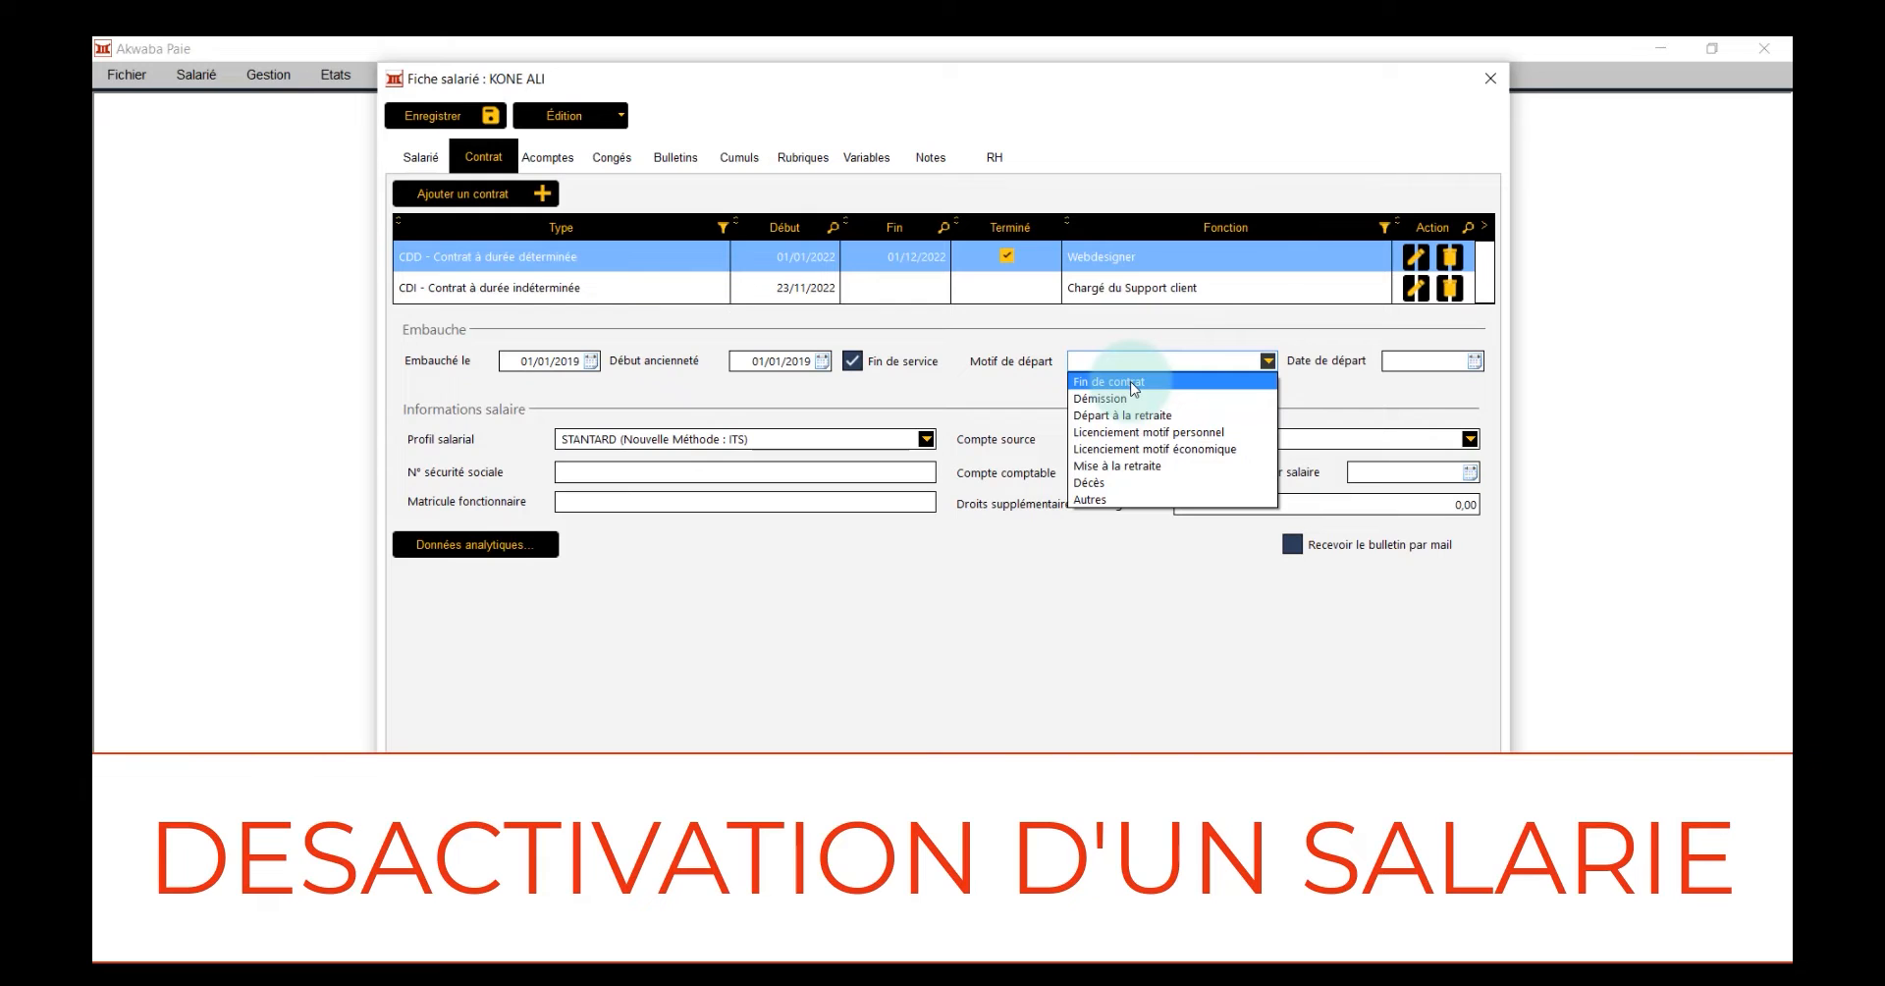
{"action": "left_click", "coordinate": [1135, 386]}
Set the employee's departure date to 21/03/2022
{"action": "left_click", "coordinate": [1418, 367]}
{"action": "left_click", "coordinate": [1417, 366]}
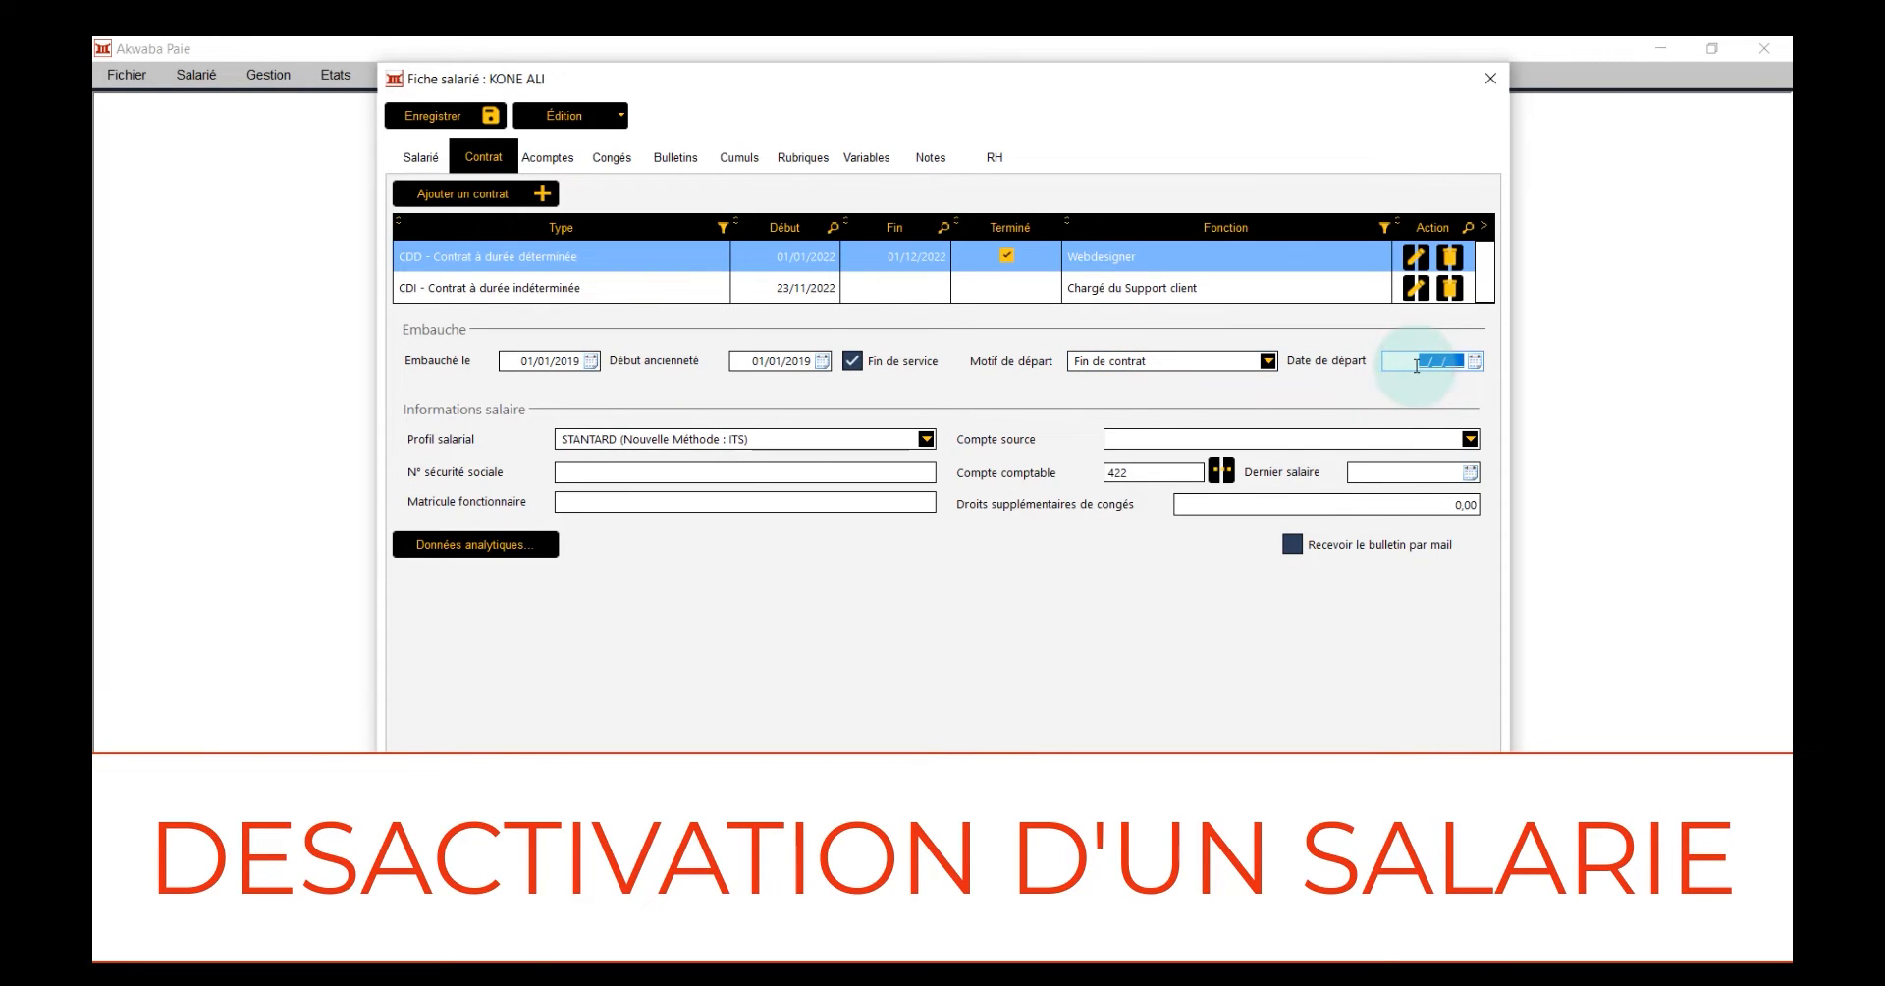
{"action": "type", "text": "31/03/2022"}
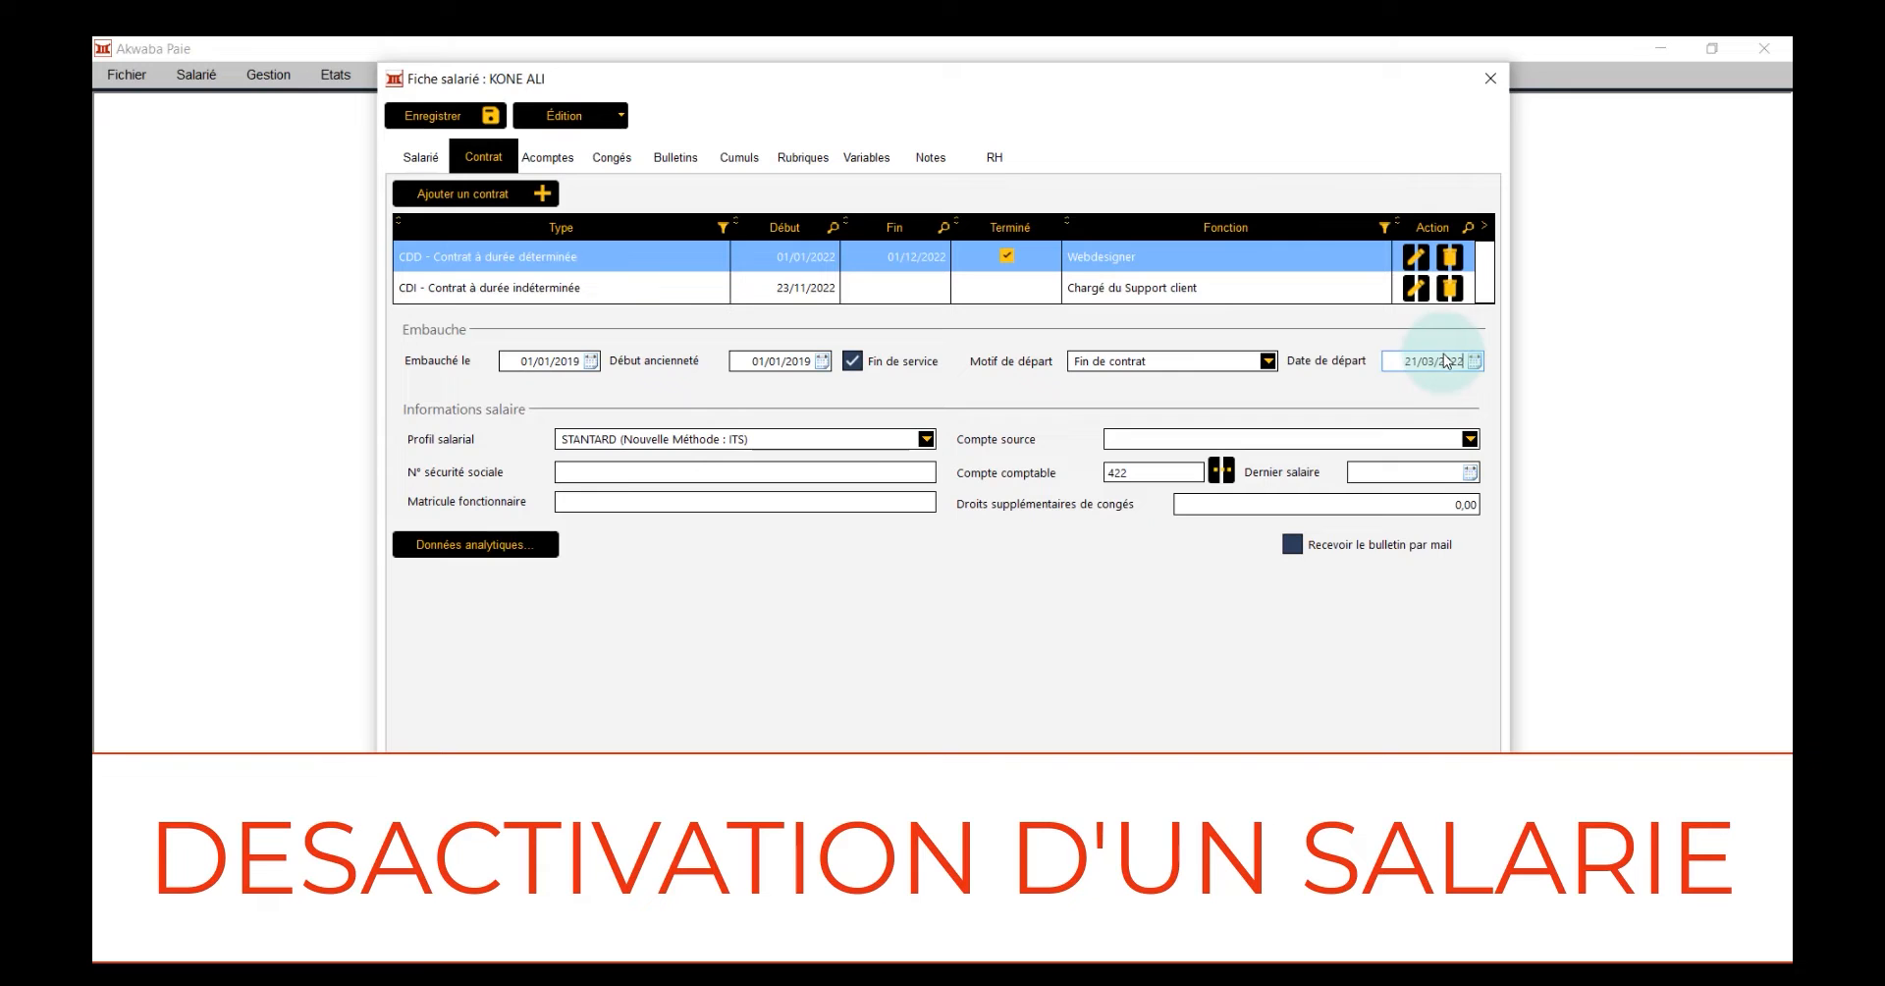
Change the departure reason to Démission and finally to Autres, and save the employee record
{"action": "left_click", "coordinate": [1268, 361]}
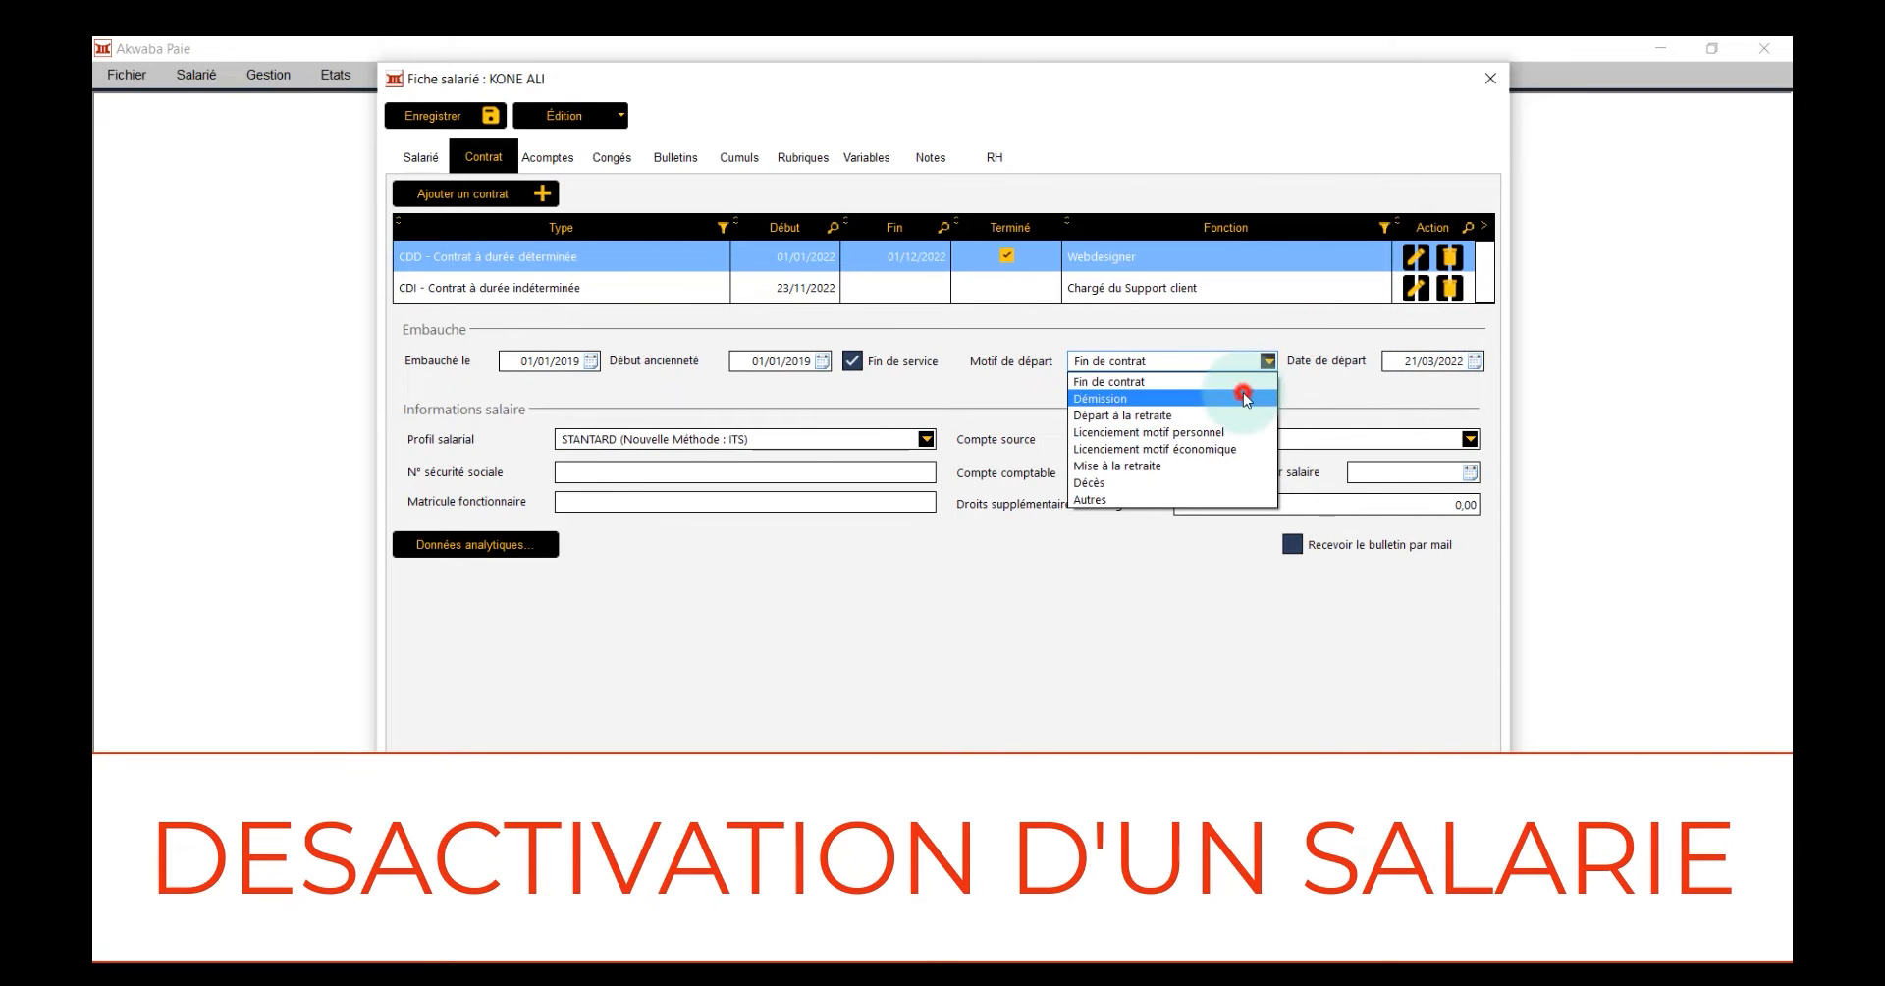
{"action": "left_click", "coordinate": [1243, 393]}
{"action": "left_click", "coordinate": [1269, 362]}
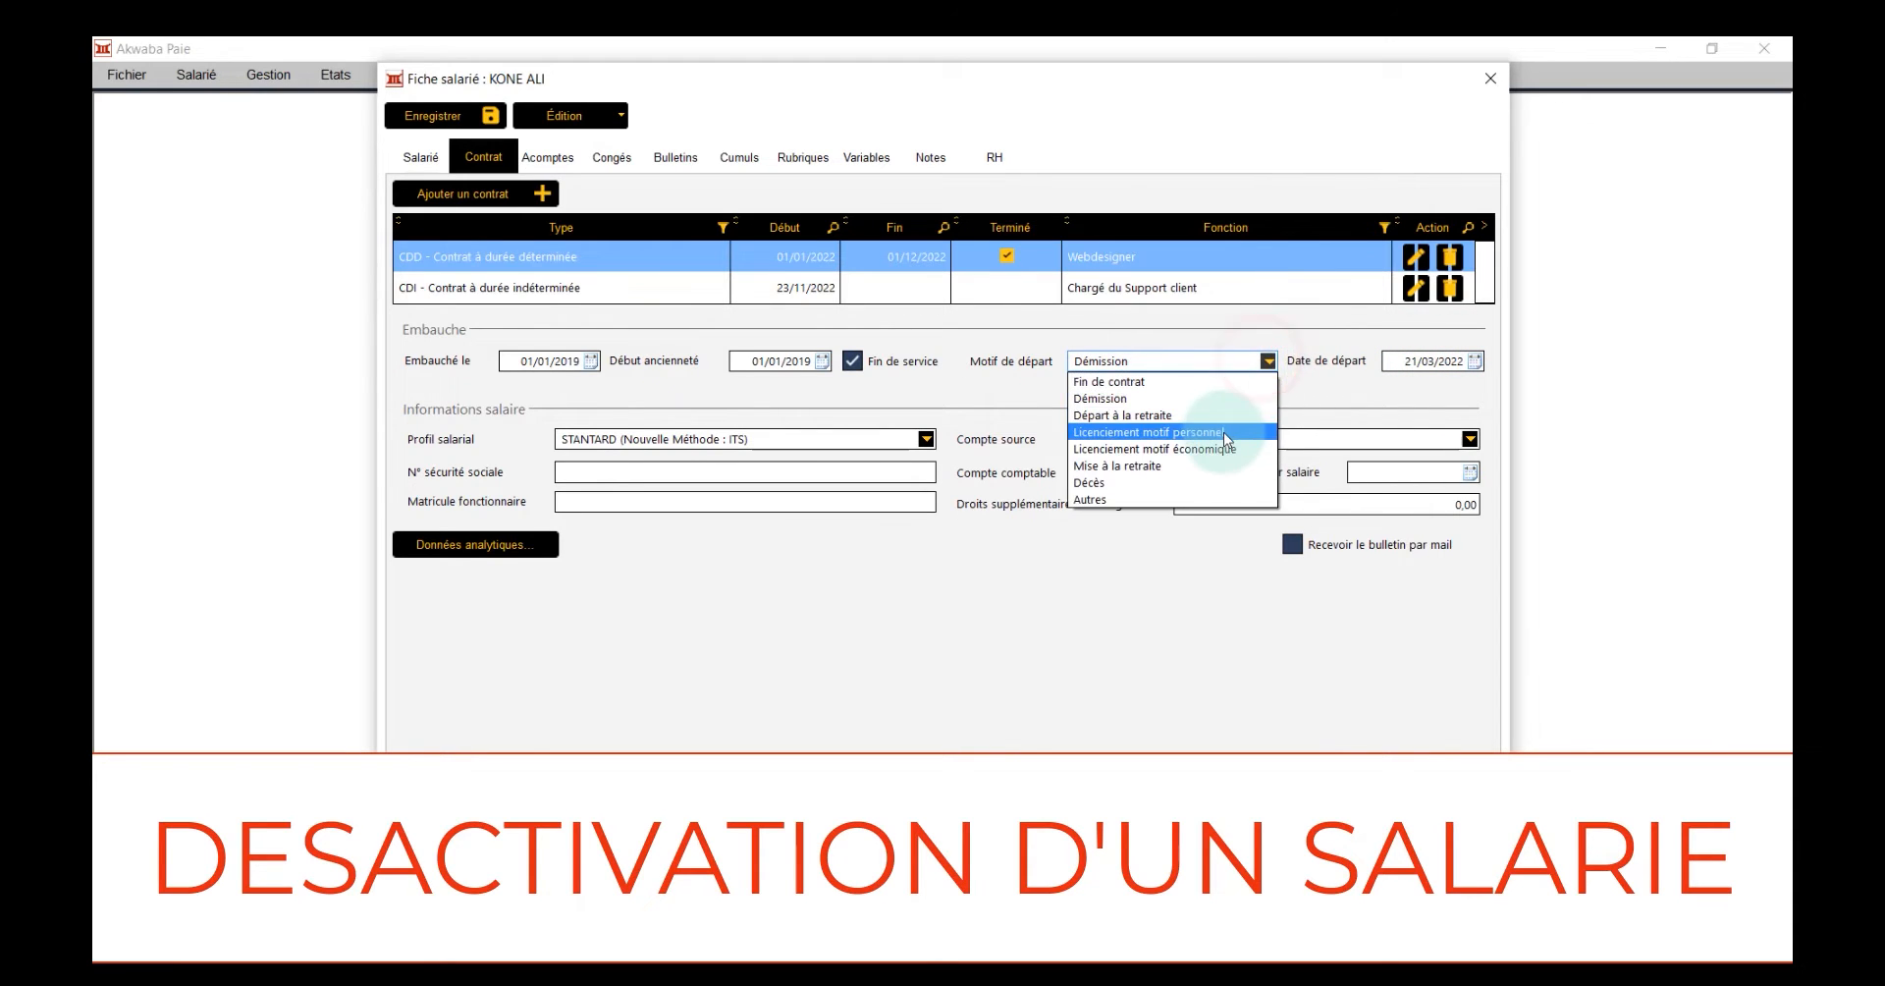
{"action": "left_click", "coordinate": [1210, 499]}
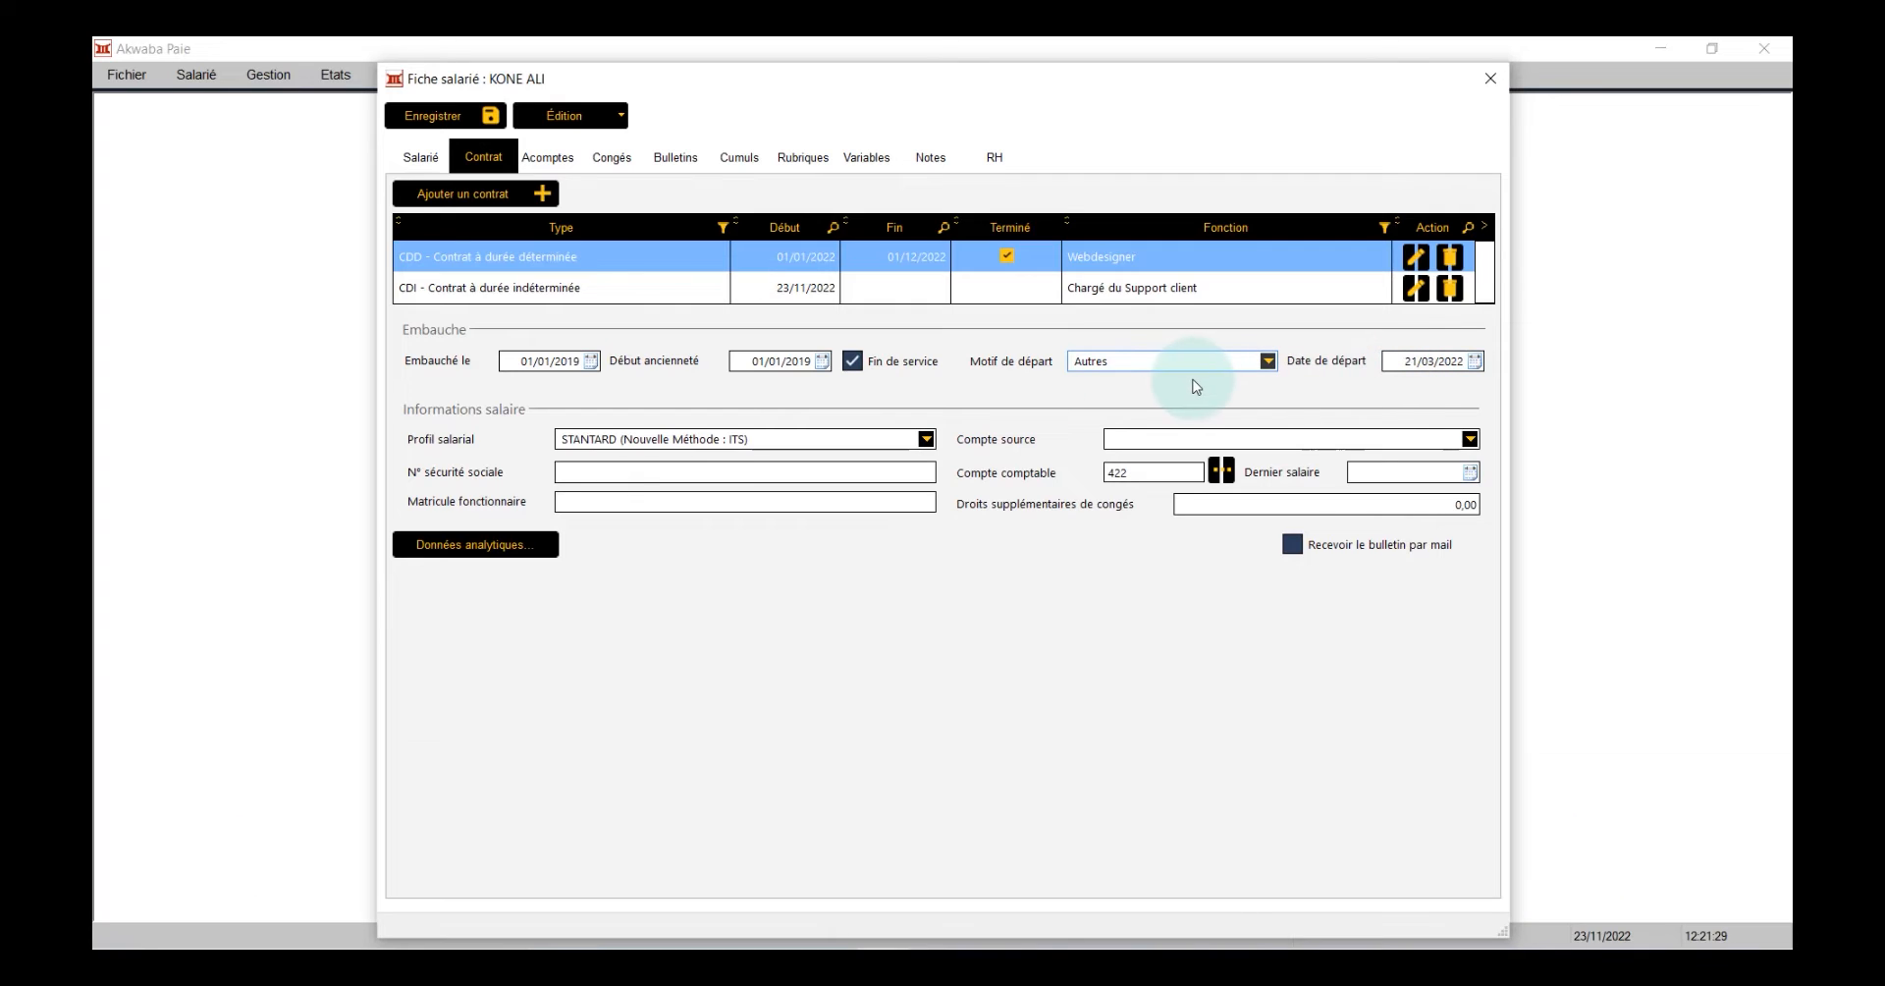
{"action": "left_click", "coordinate": [457, 114]}
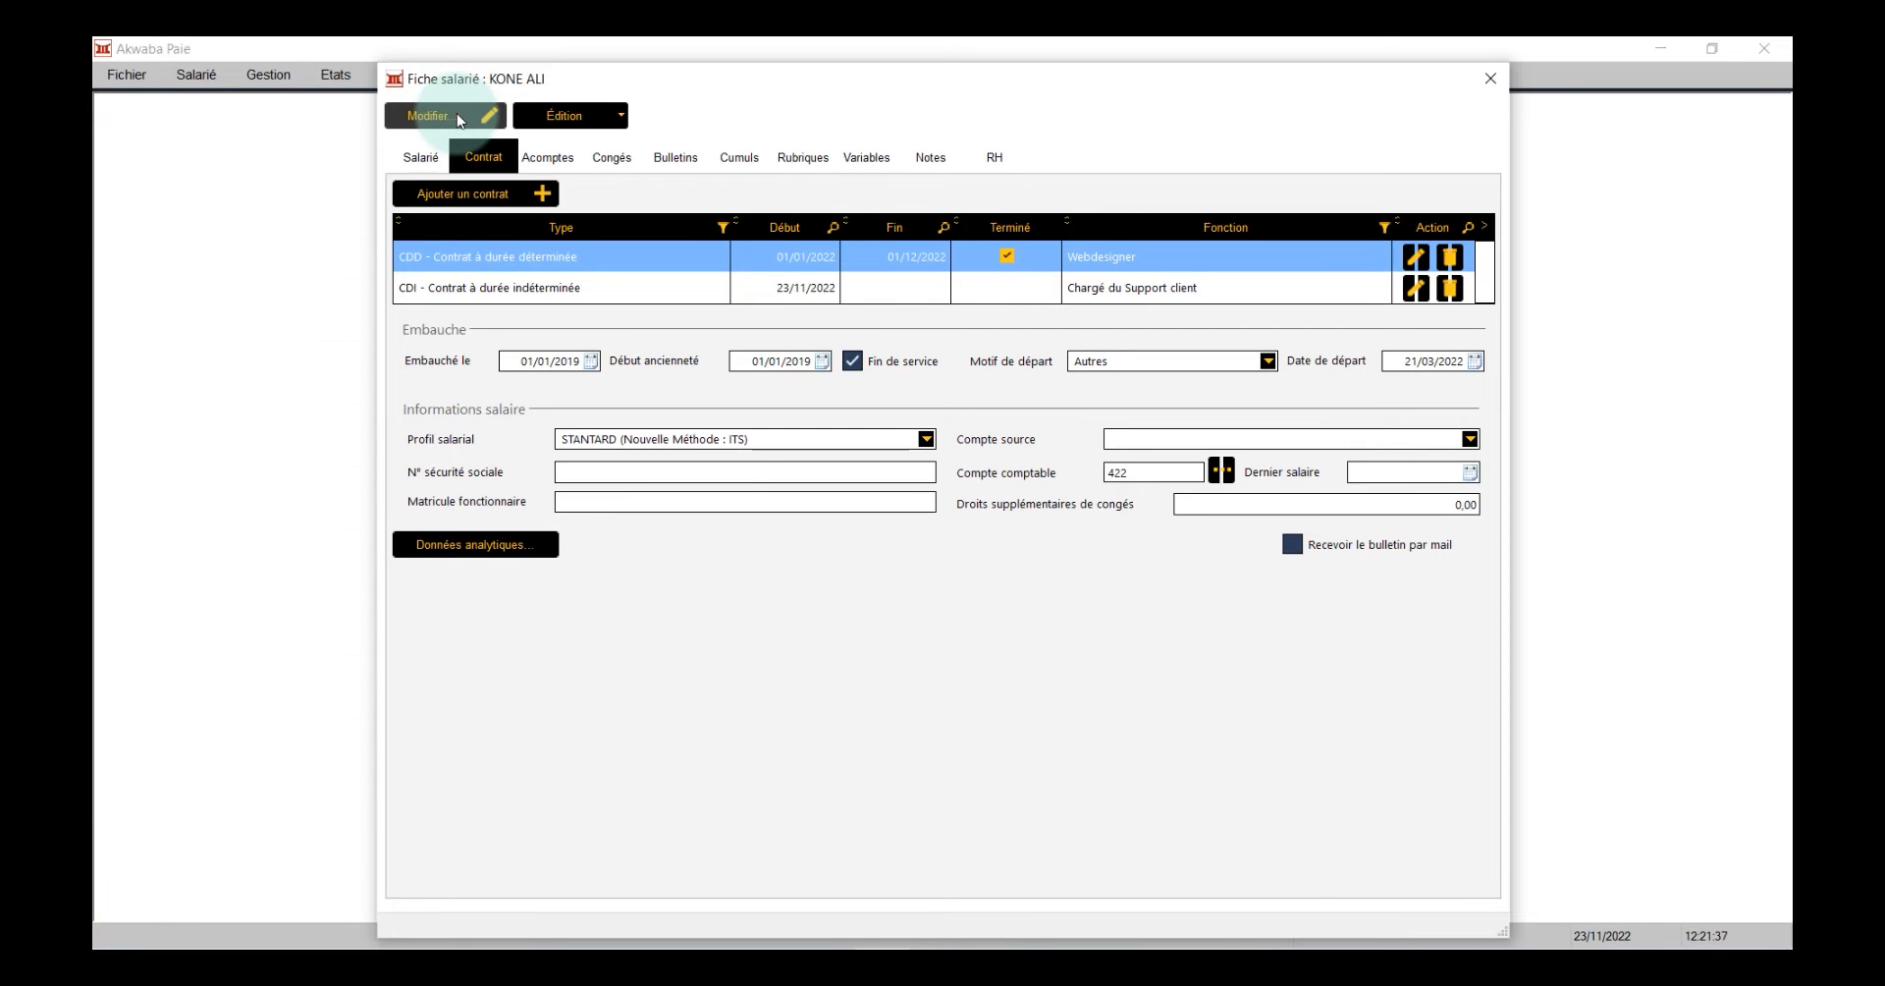
Open the employee's group memberships and add the Personnel Administratif group
{"action": "left_click", "coordinate": [425, 160]}
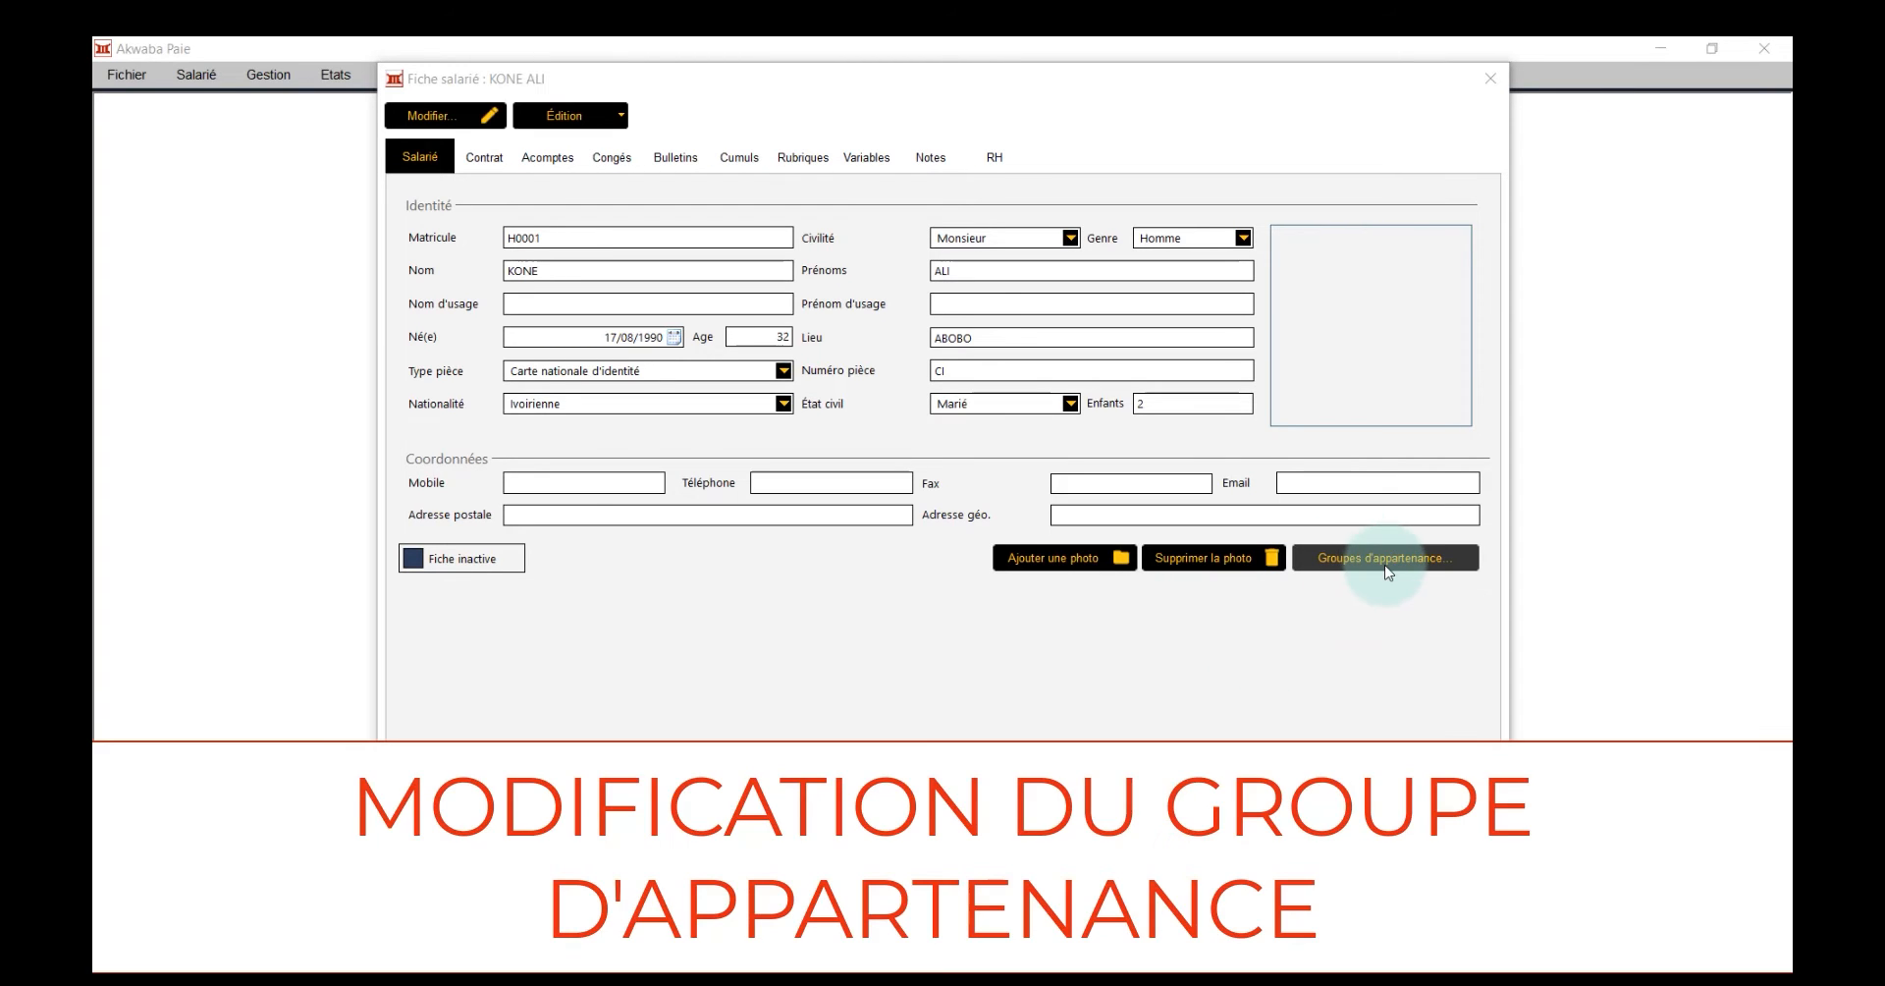
{"action": "left_click", "coordinate": [1387, 560]}
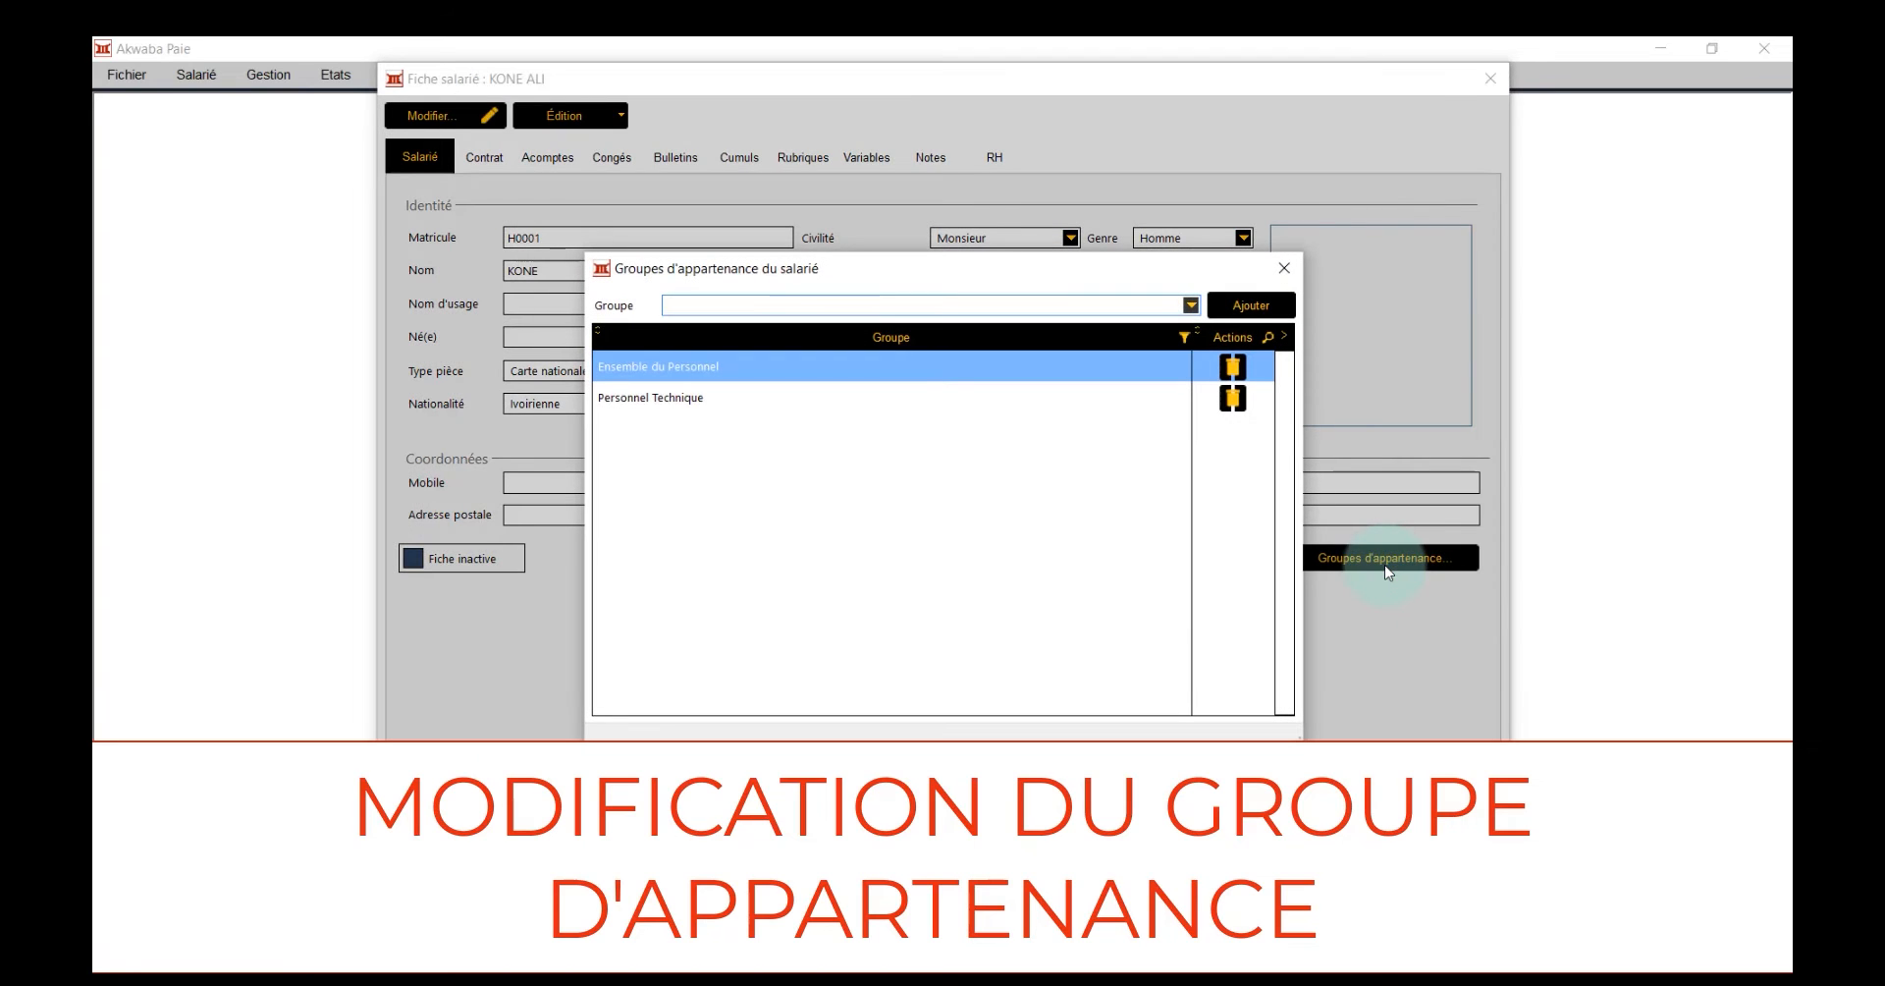
{"action": "left_click", "coordinate": [823, 375]}
{"action": "left_click", "coordinate": [814, 393]}
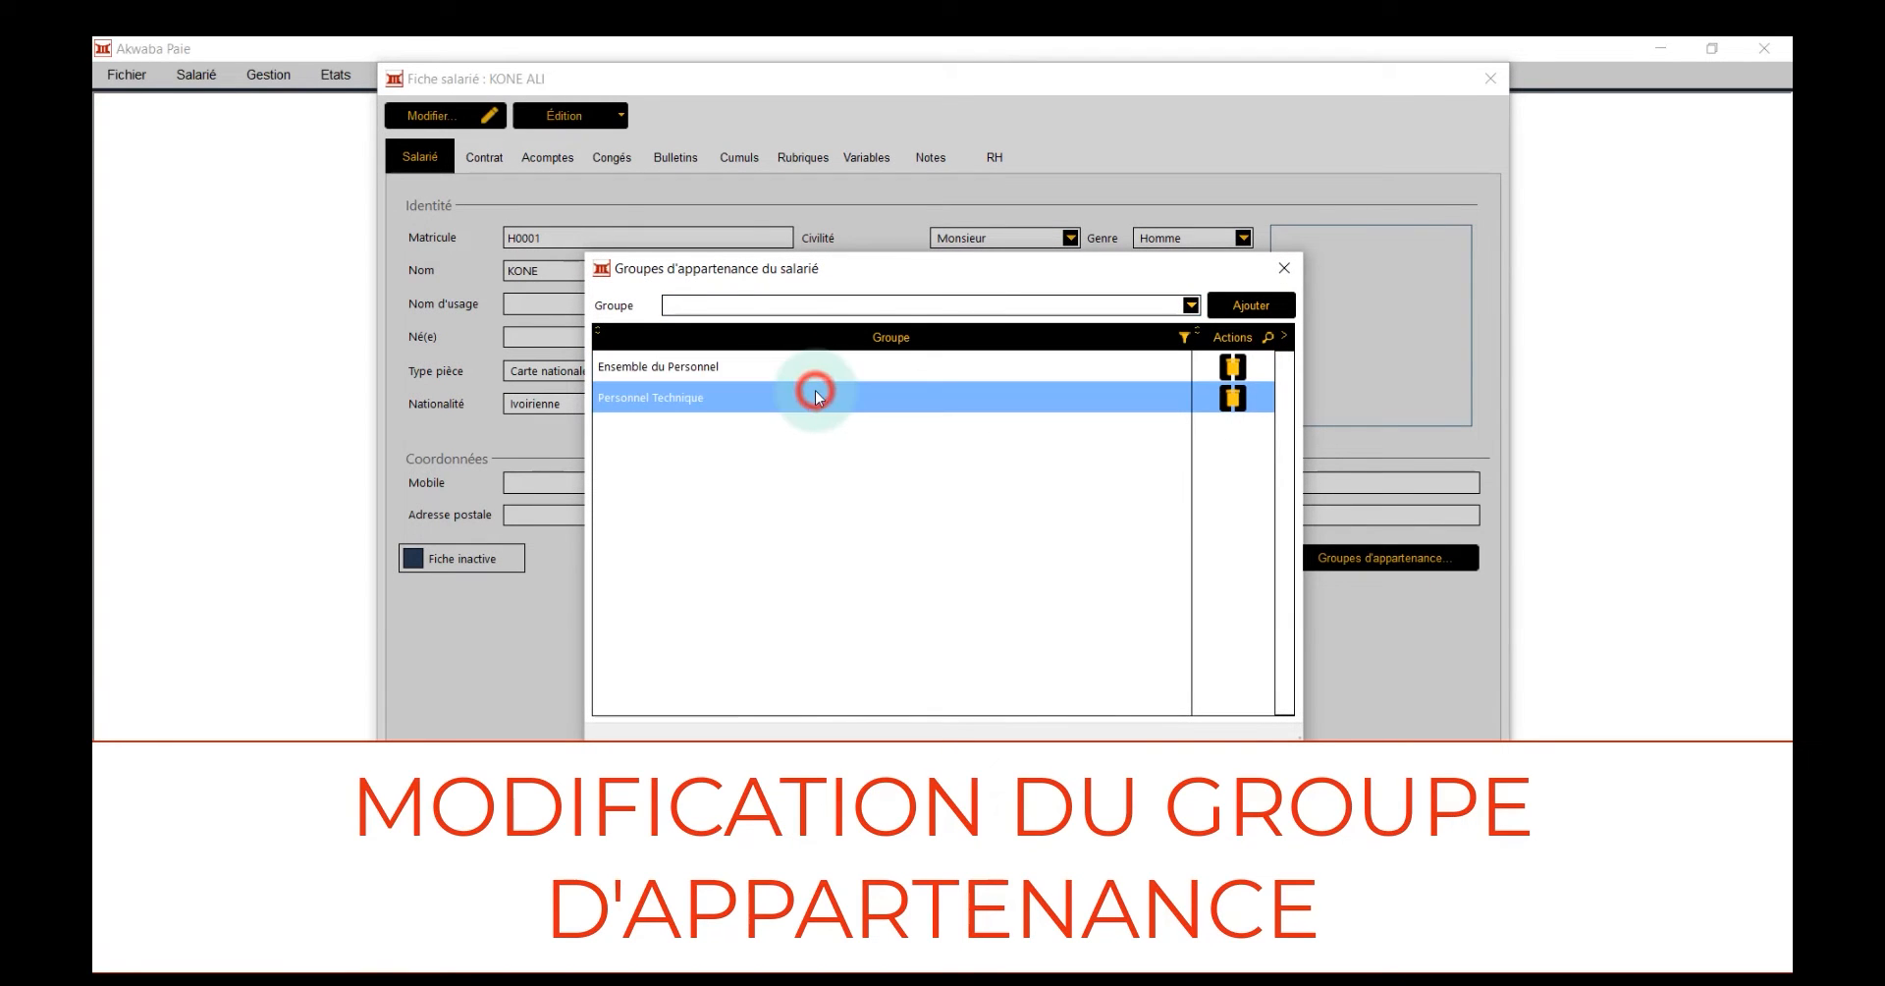
{"action": "left_click", "coordinate": [946, 305]}
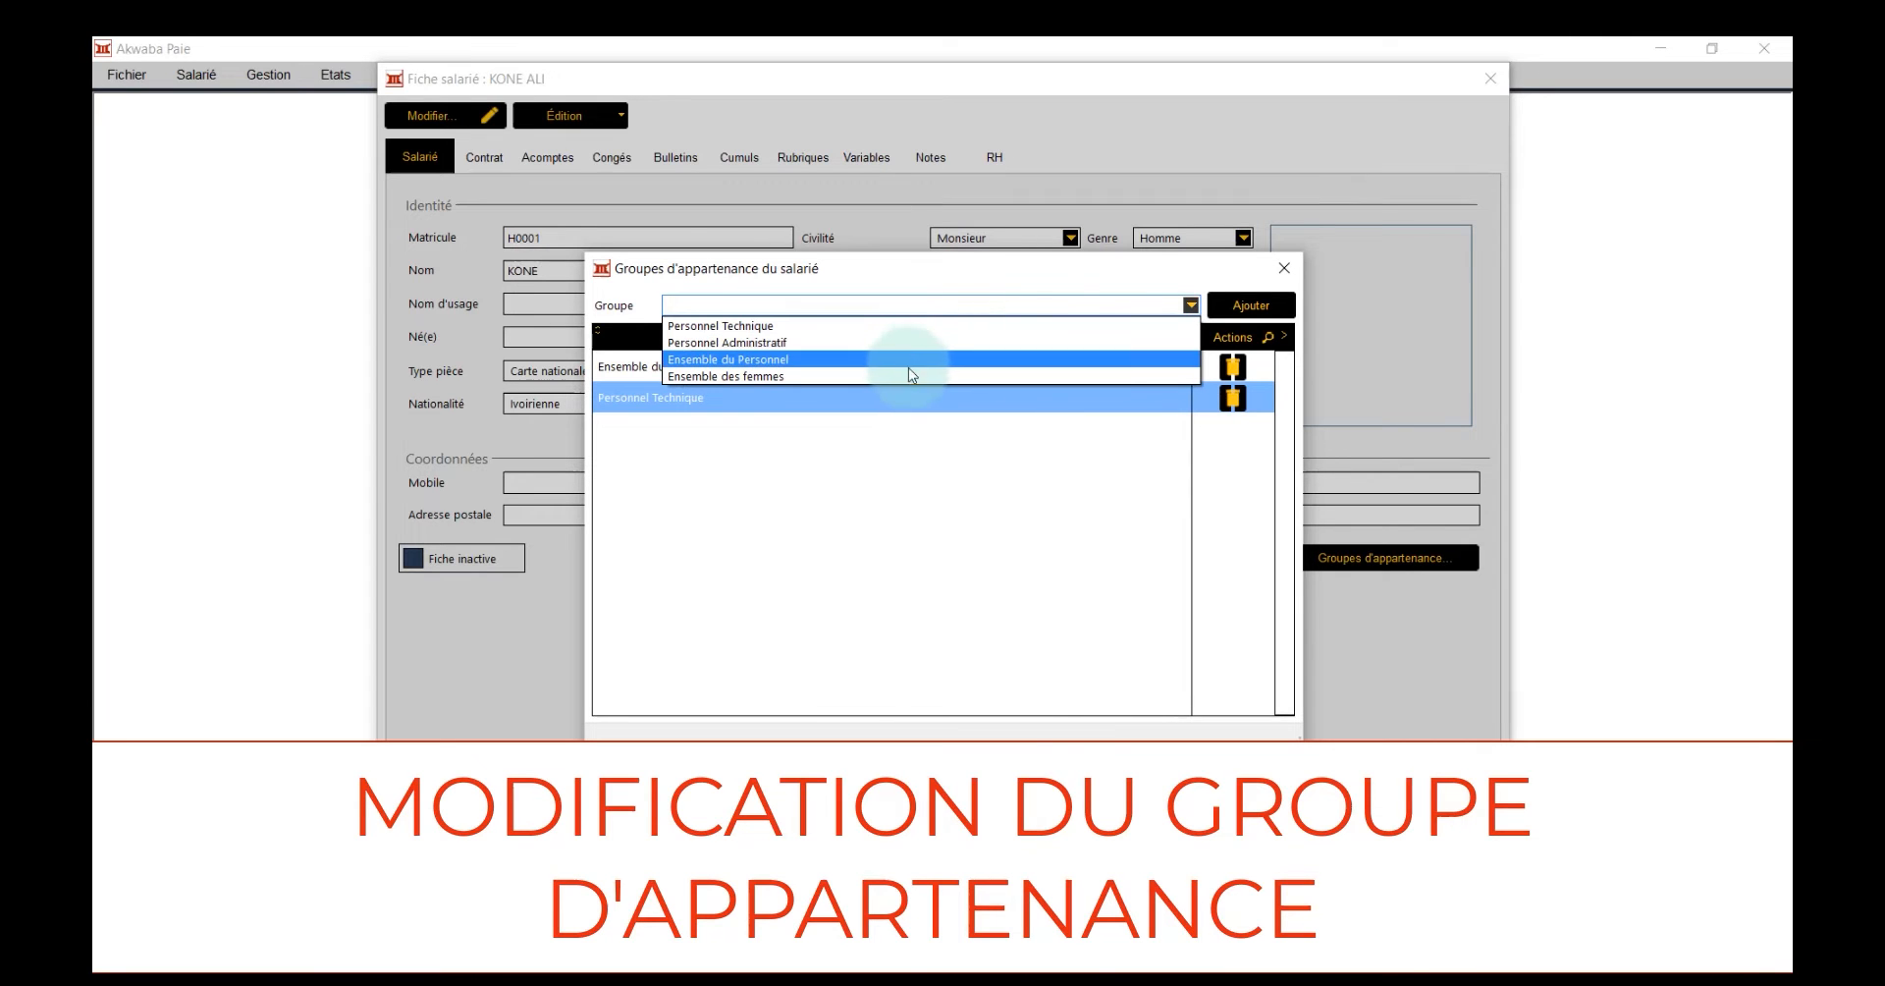
{"action": "left_click", "coordinate": [933, 343]}
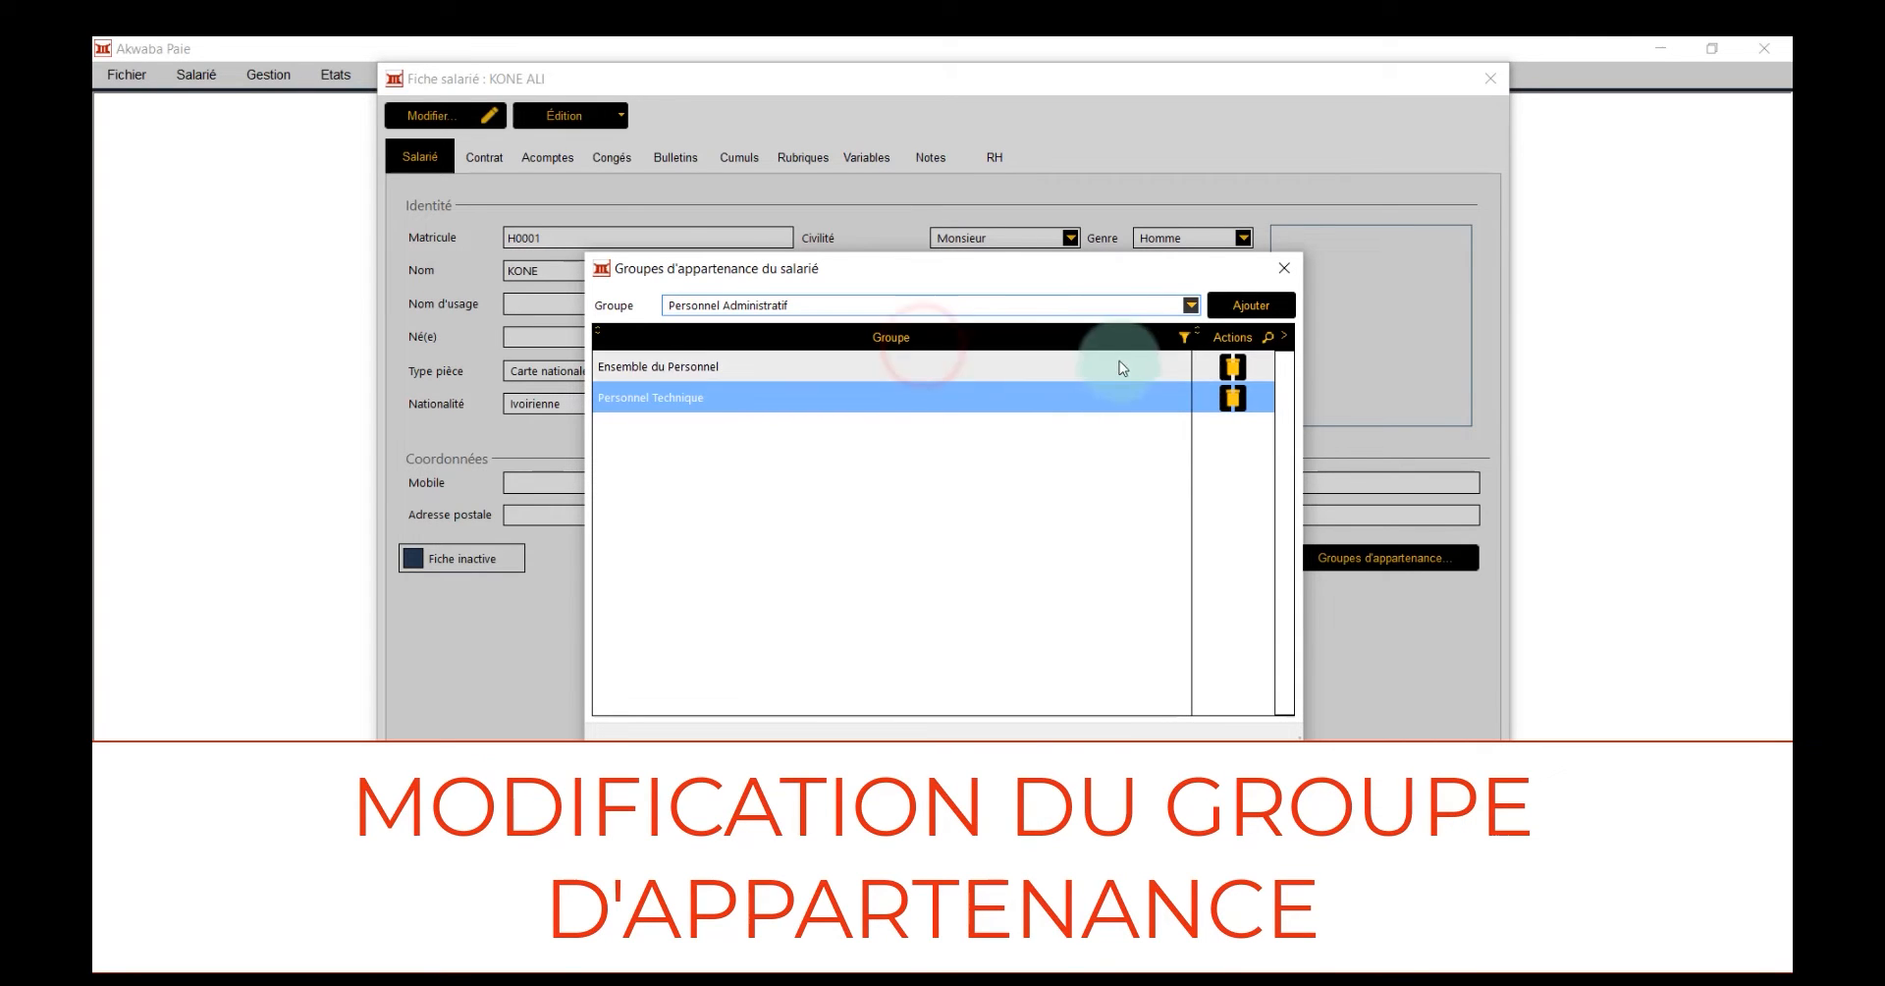
{"action": "left_click", "coordinate": [1228, 306]}
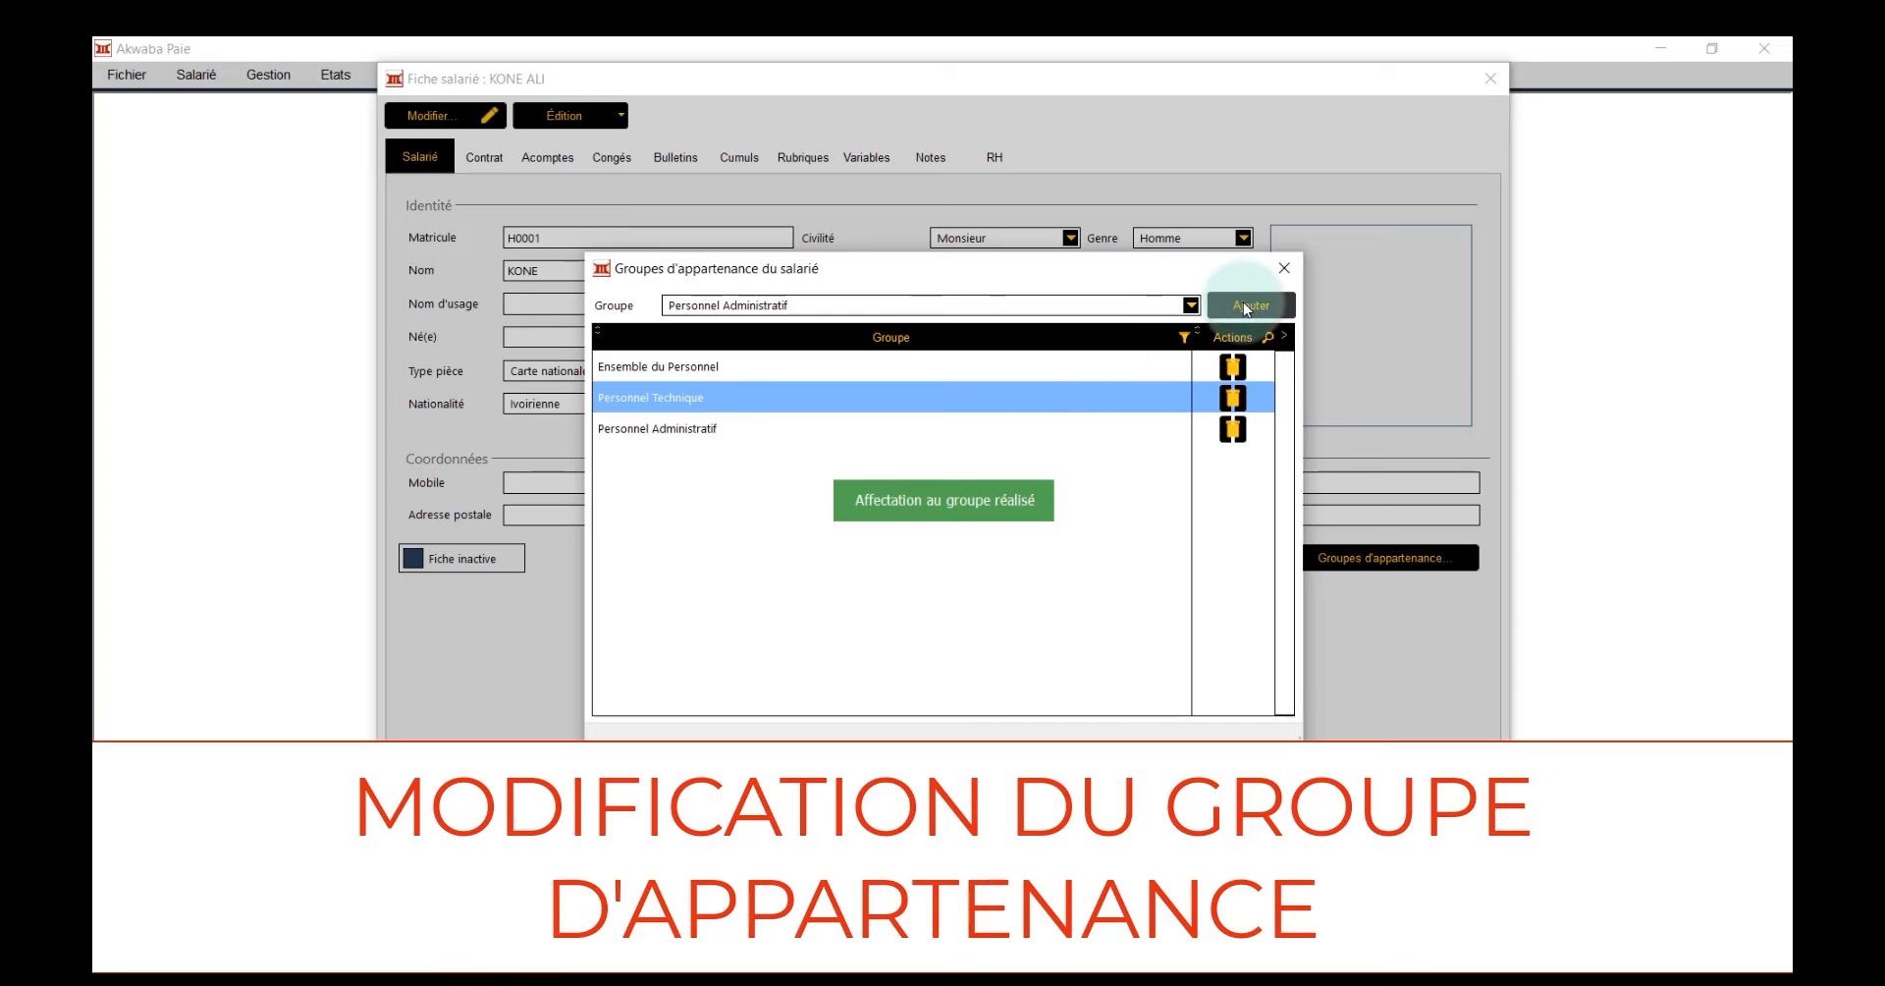
Remove the employee from the Personnel Administratif and Personnel Technique groups, and close the group memberships window
{"action": "left_click", "coordinate": [994, 429]}
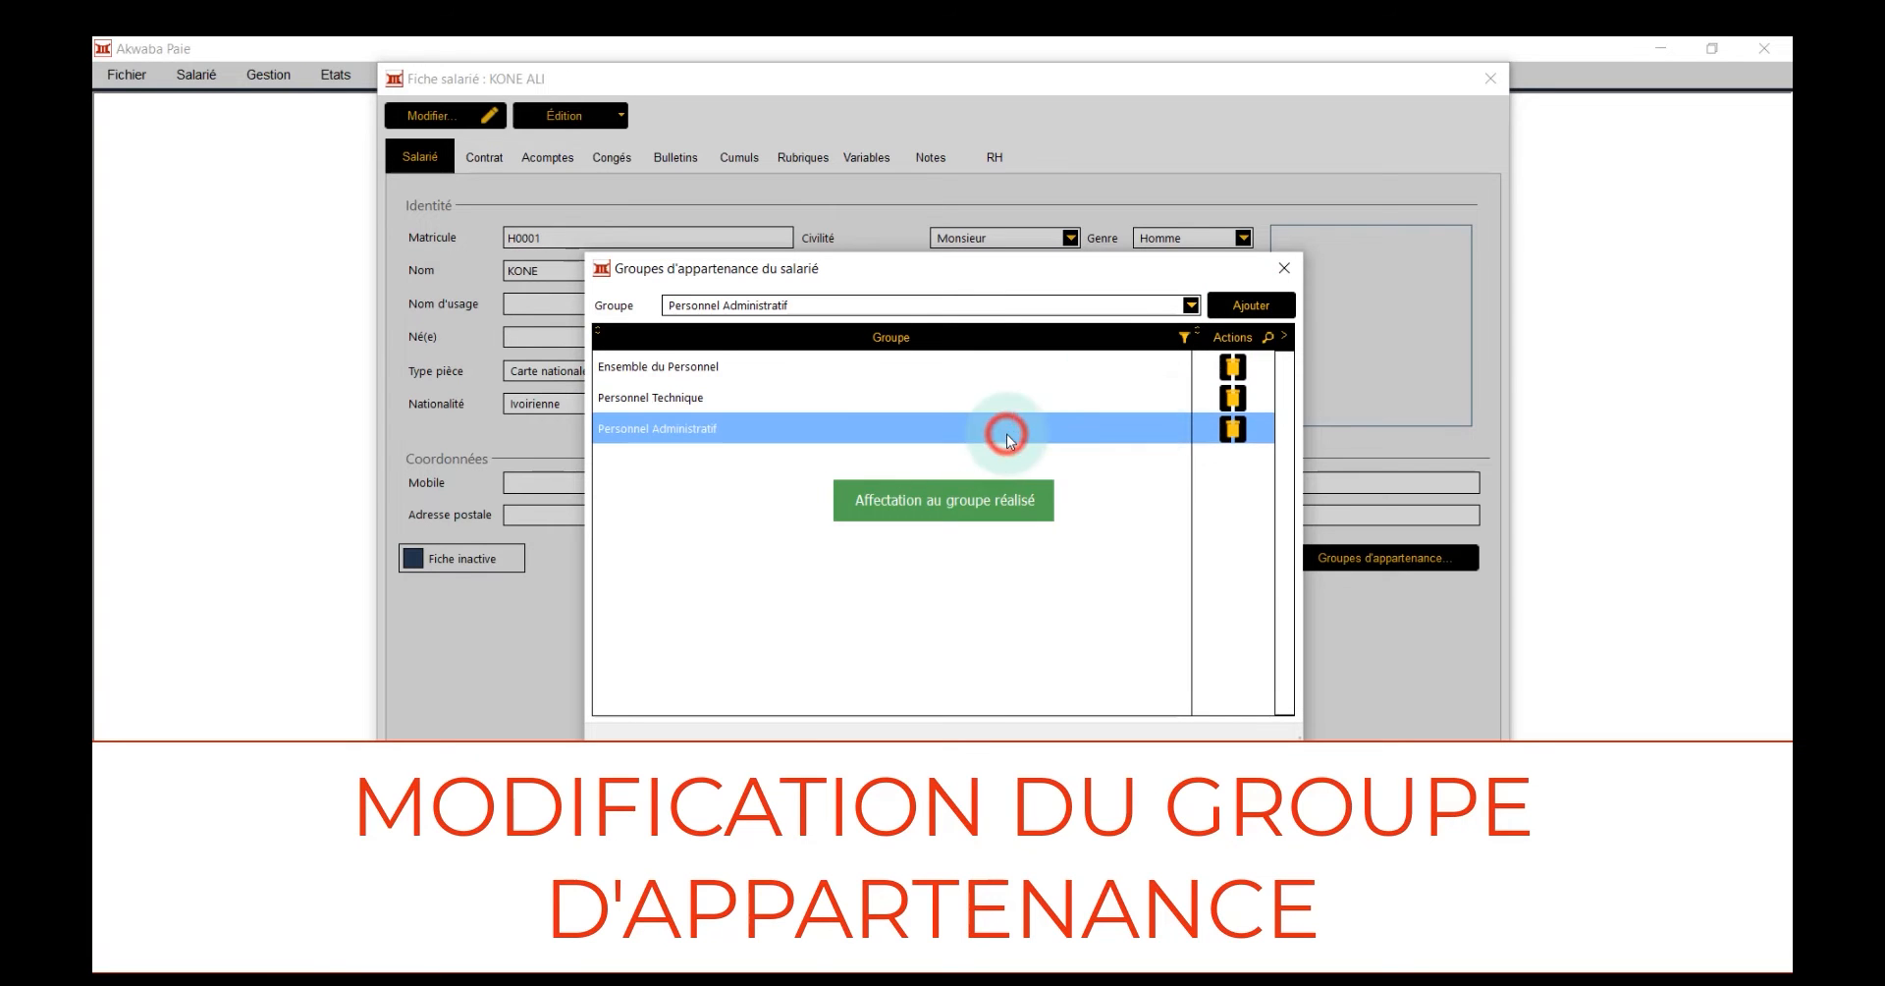
{"action": "left_click", "coordinate": [1233, 430]}
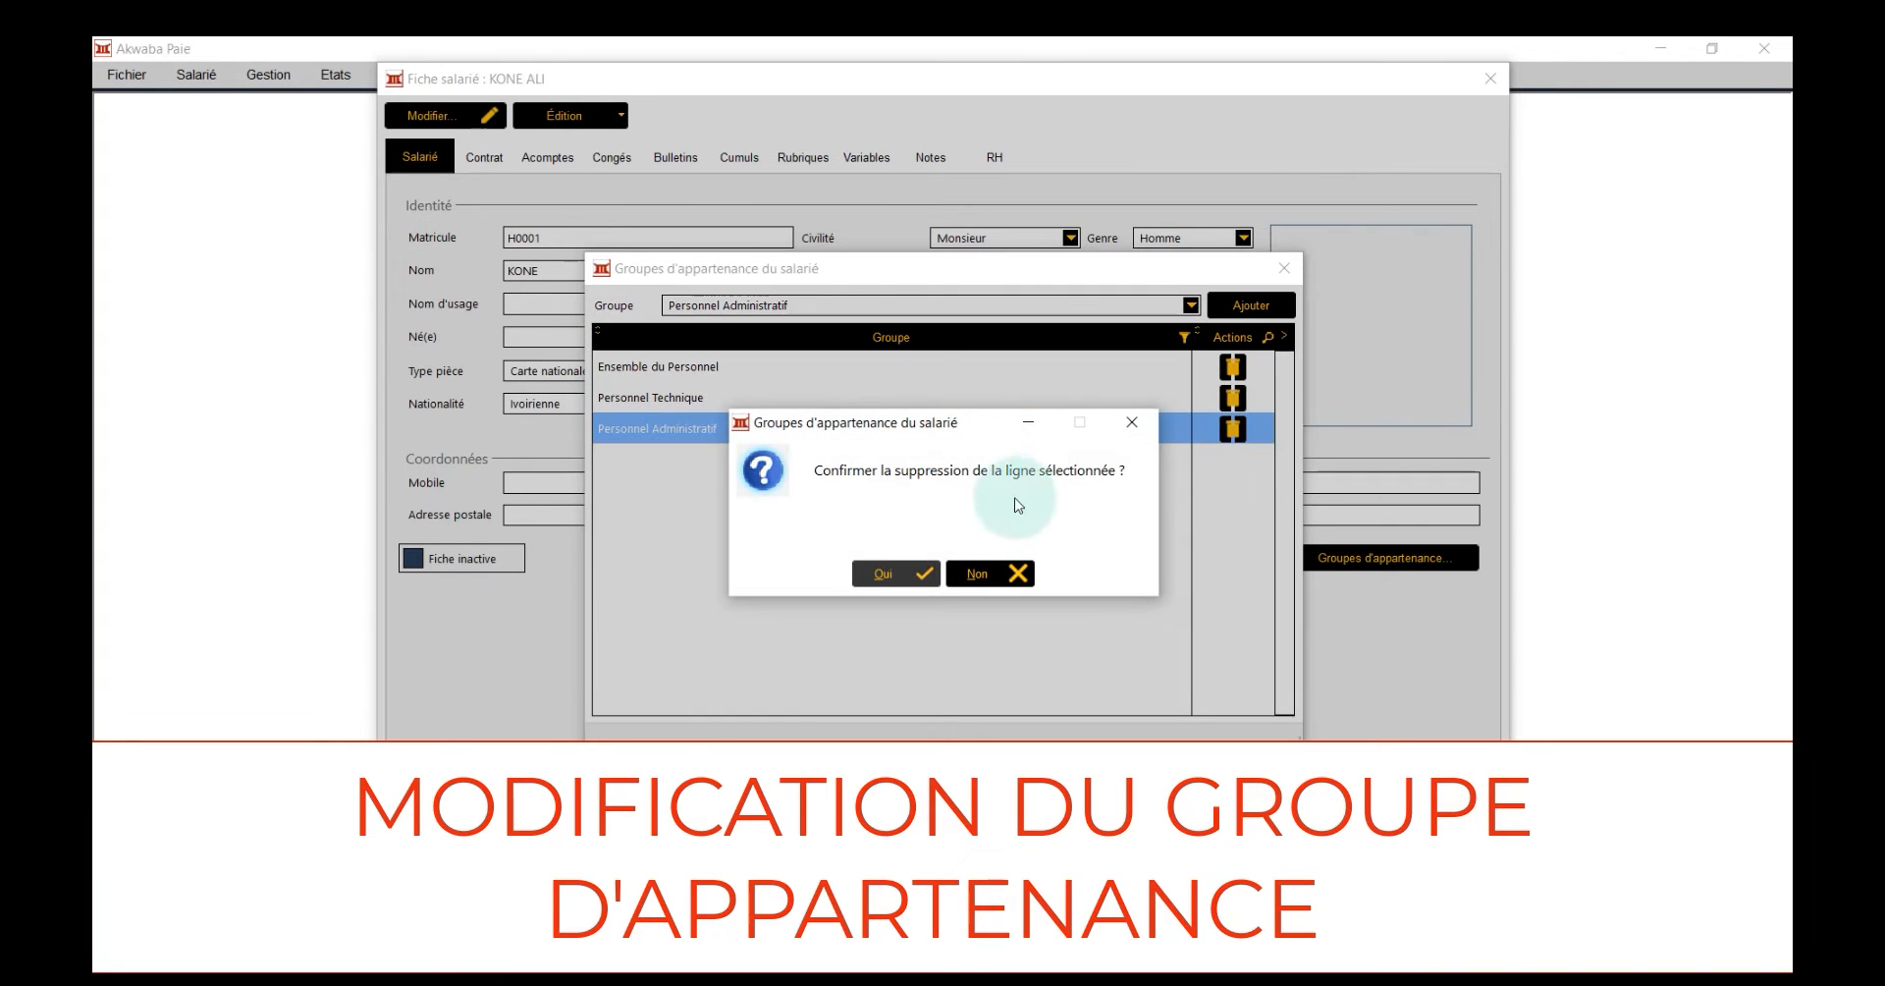
{"action": "left_click", "coordinate": [897, 574]}
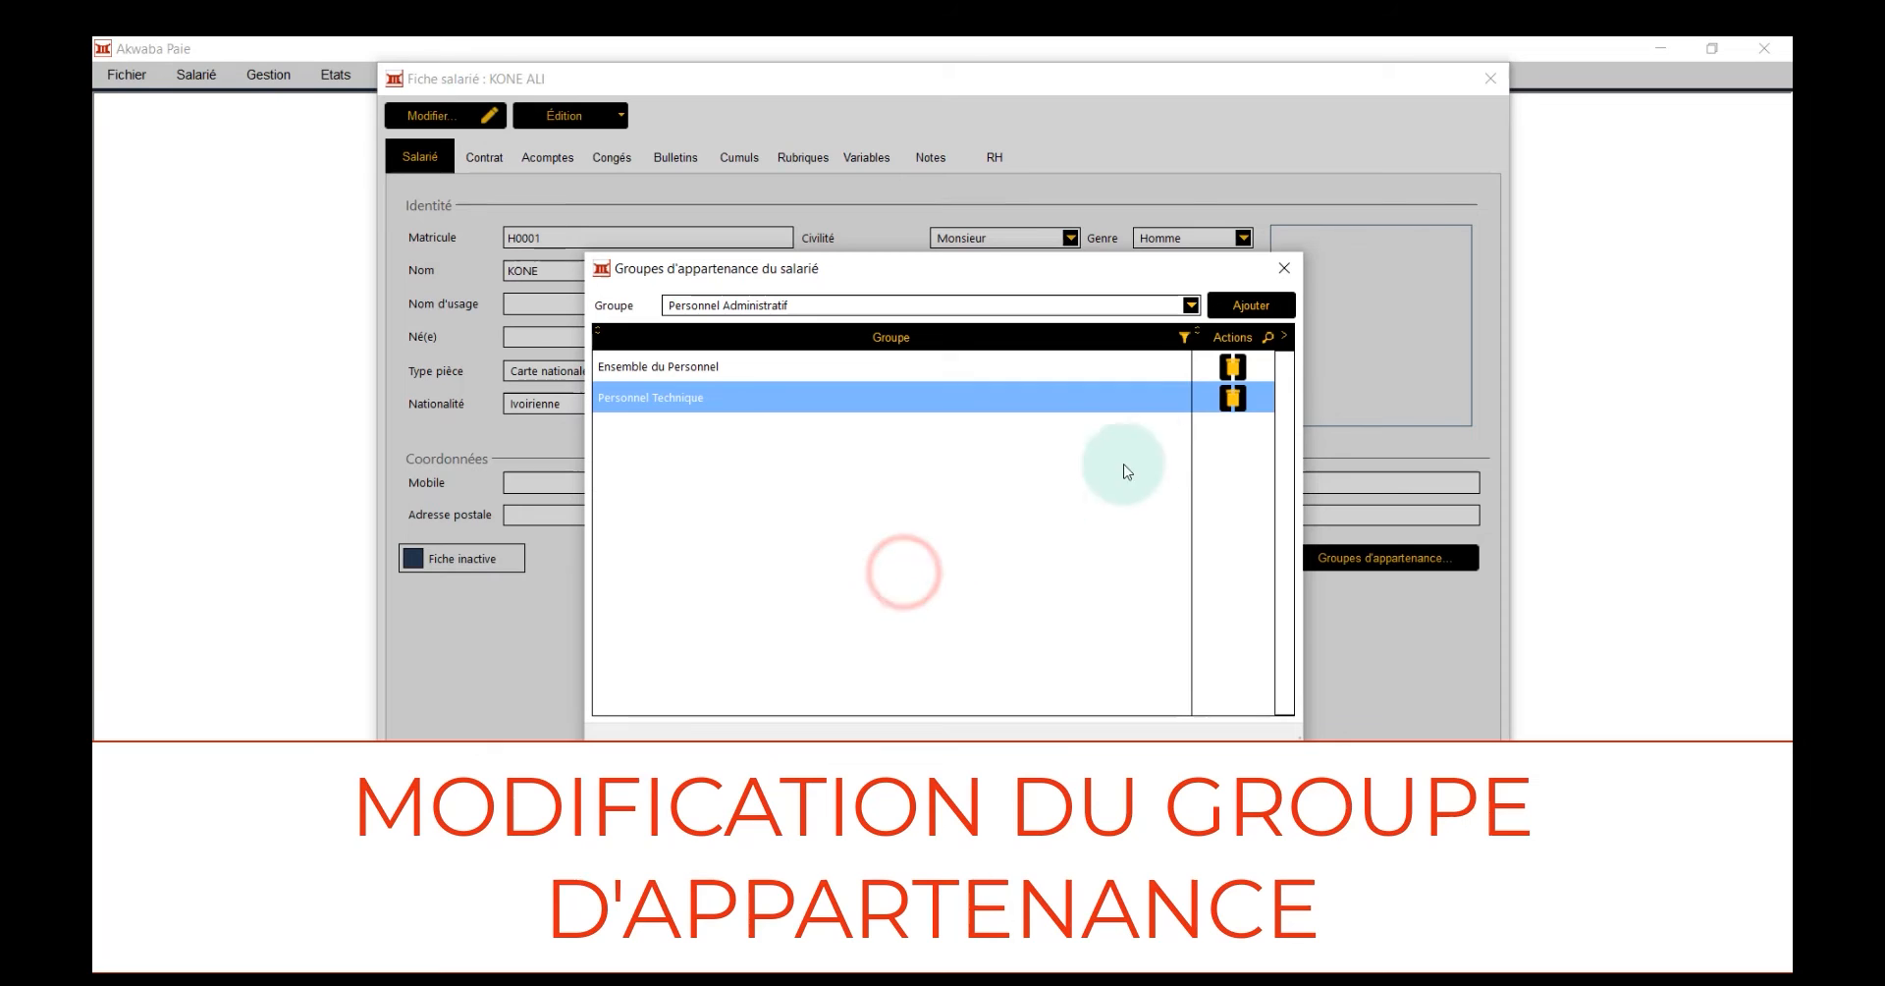
{"action": "left_click", "coordinate": [1233, 398]}
{"action": "left_click", "coordinate": [893, 574]}
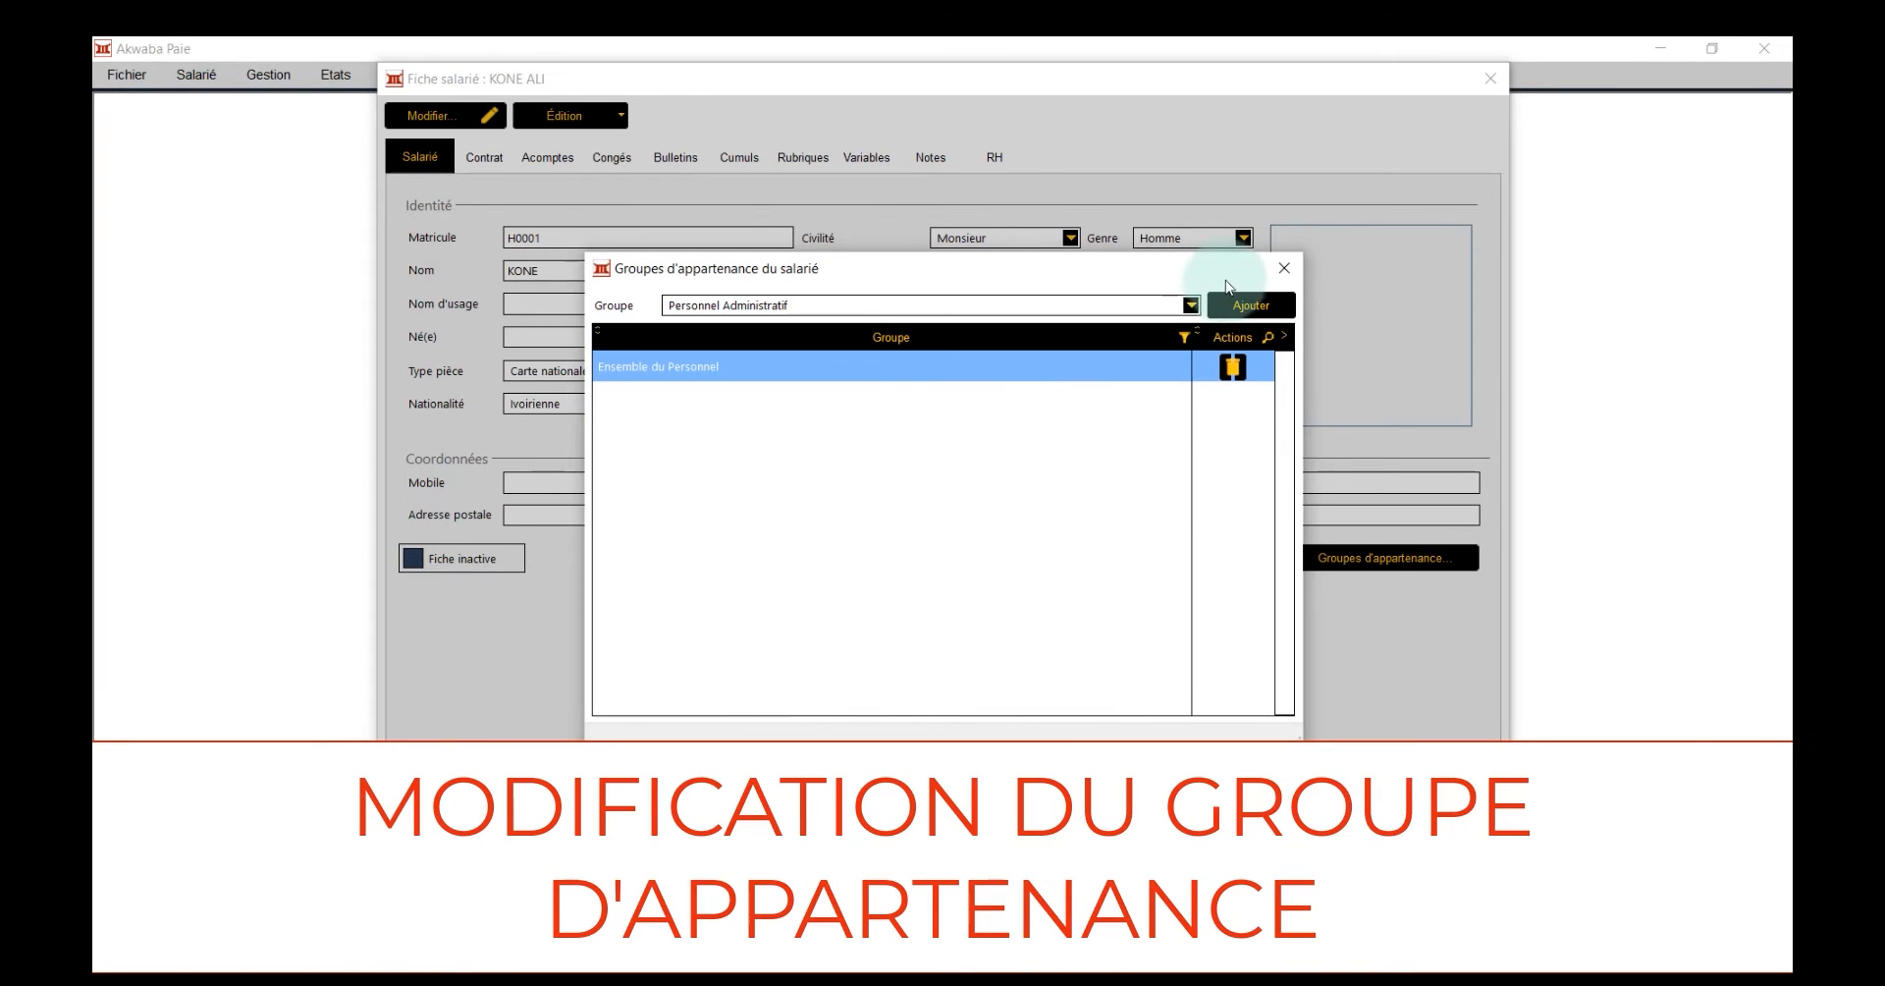
{"action": "left_click", "coordinate": [1285, 266]}
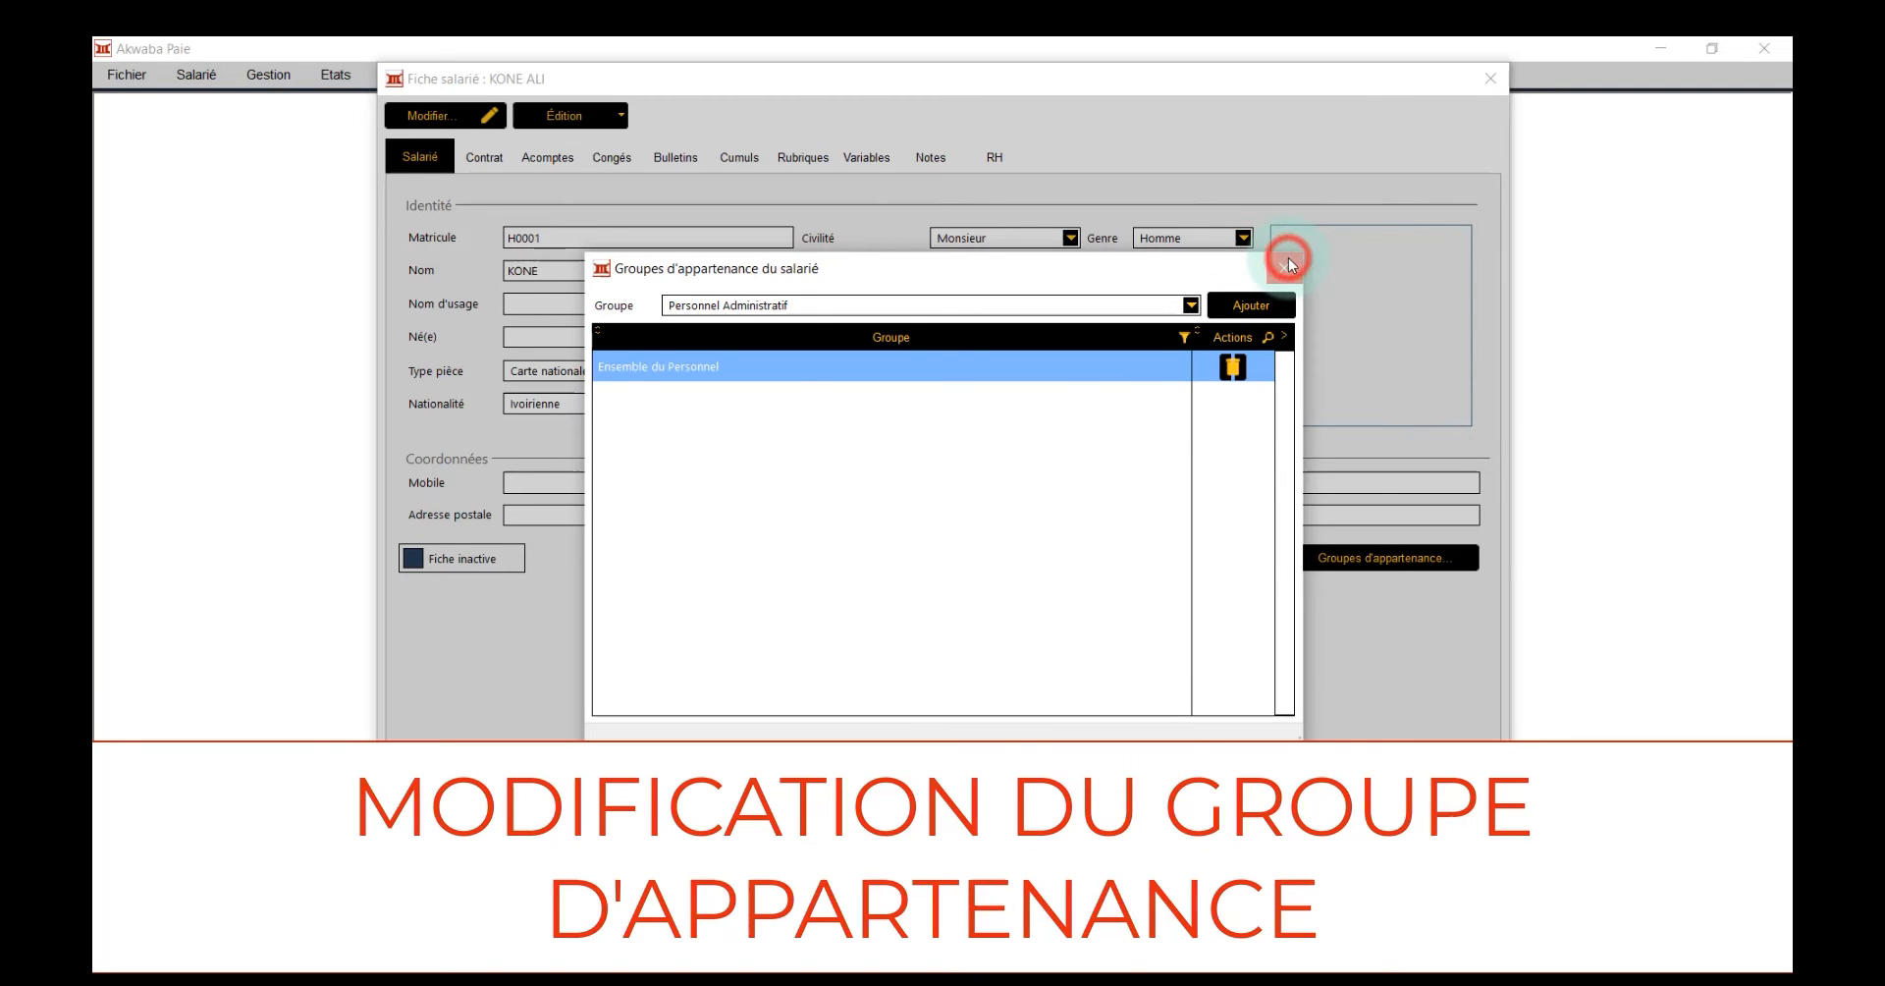
{"action": "left_click", "coordinate": [1185, 724]}
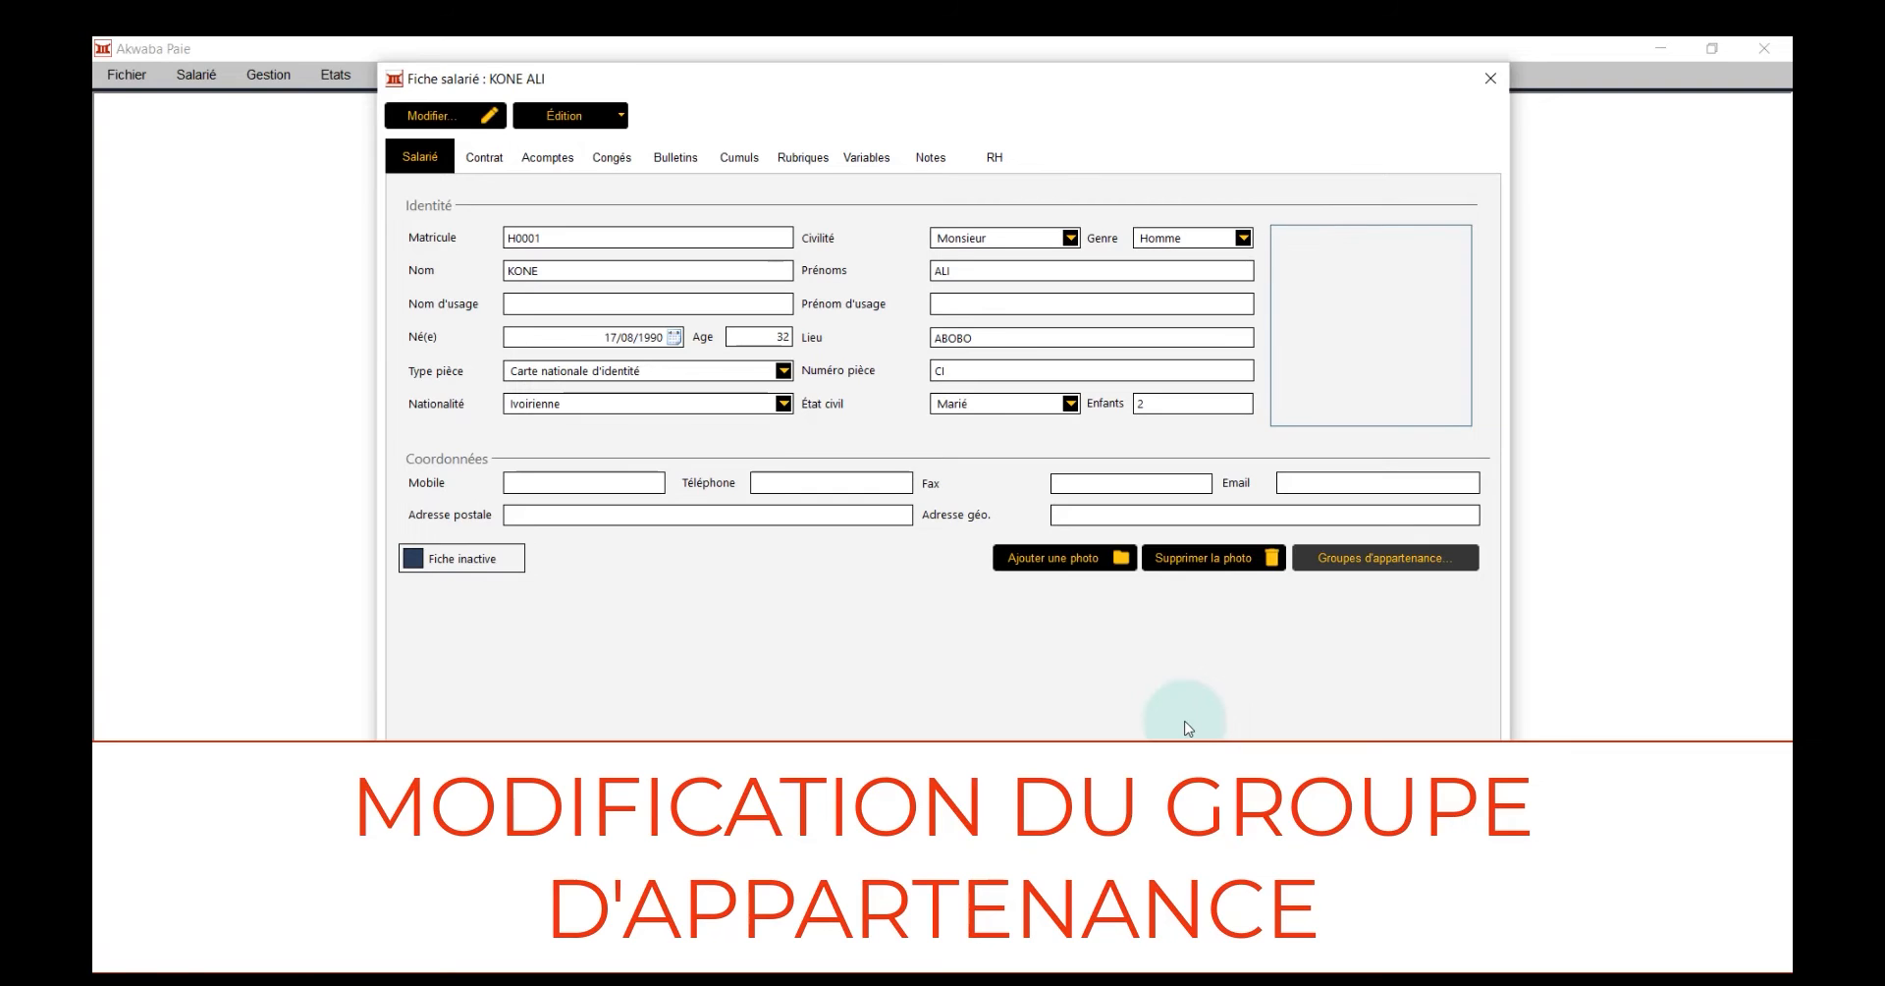
{"action": "left_click", "coordinate": [976, 724]}
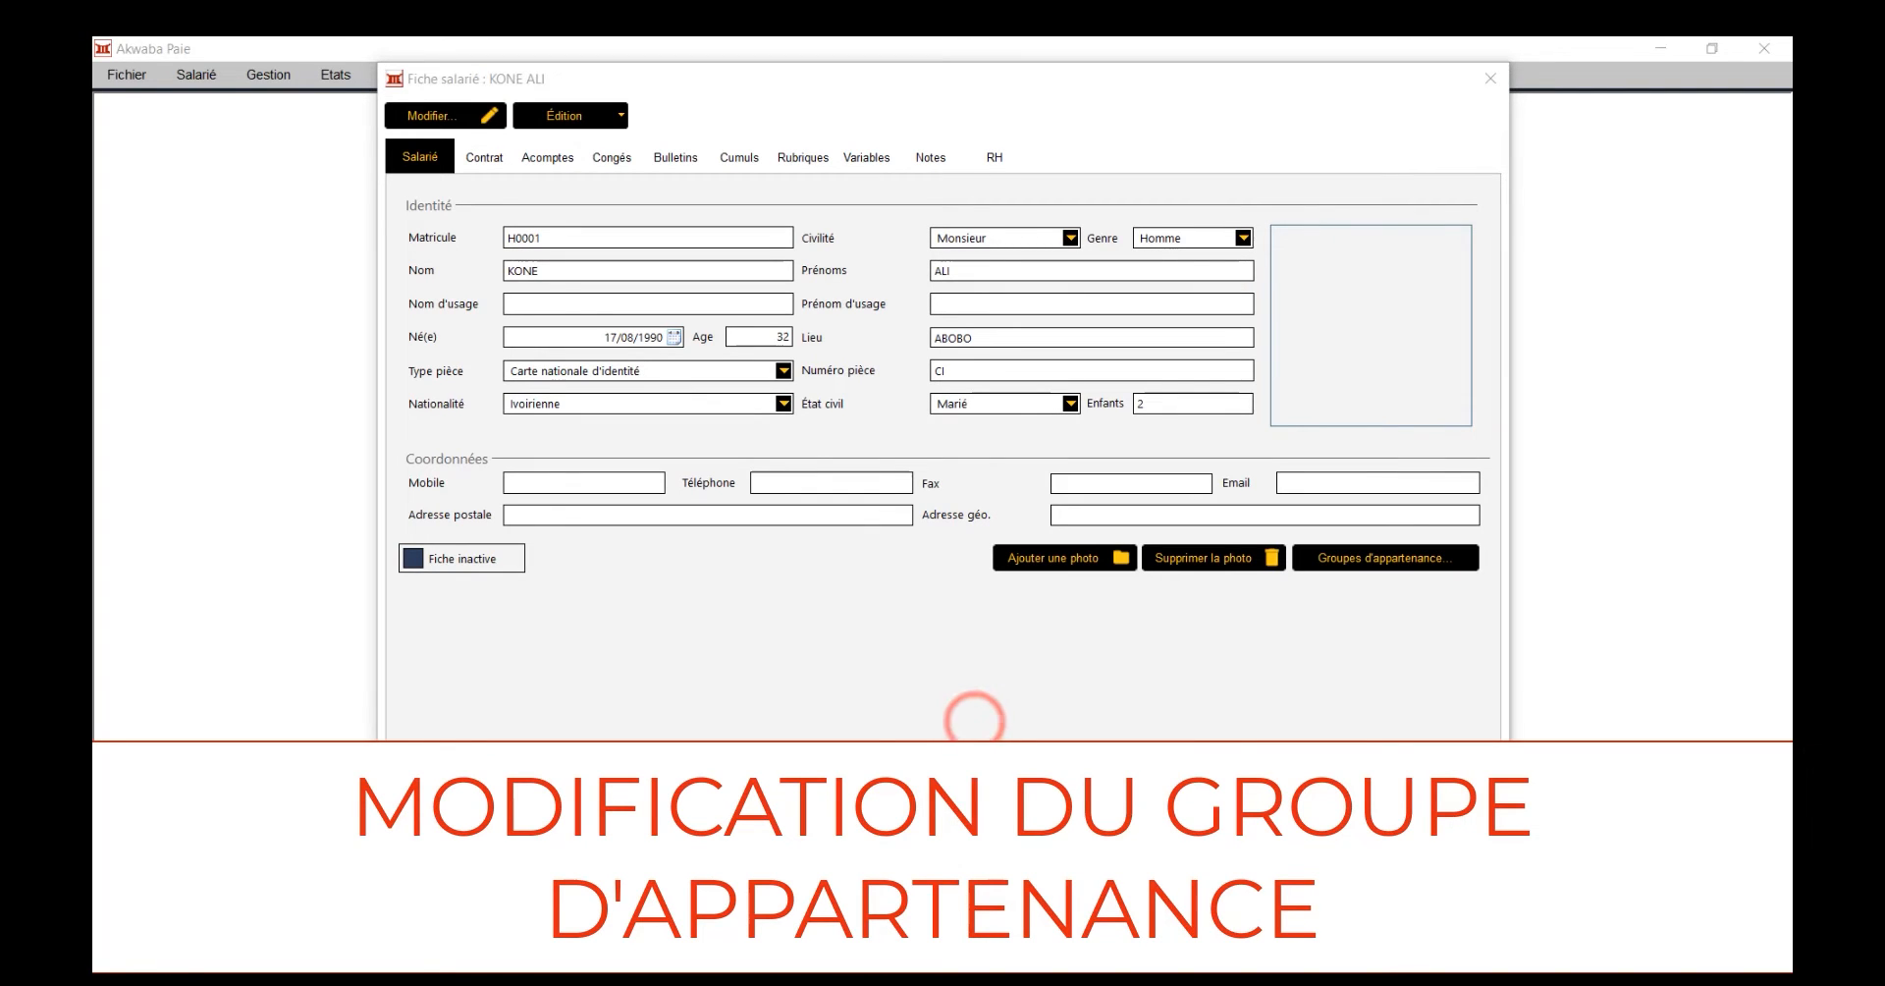
{"action": "left_click", "coordinate": [553, 722]}
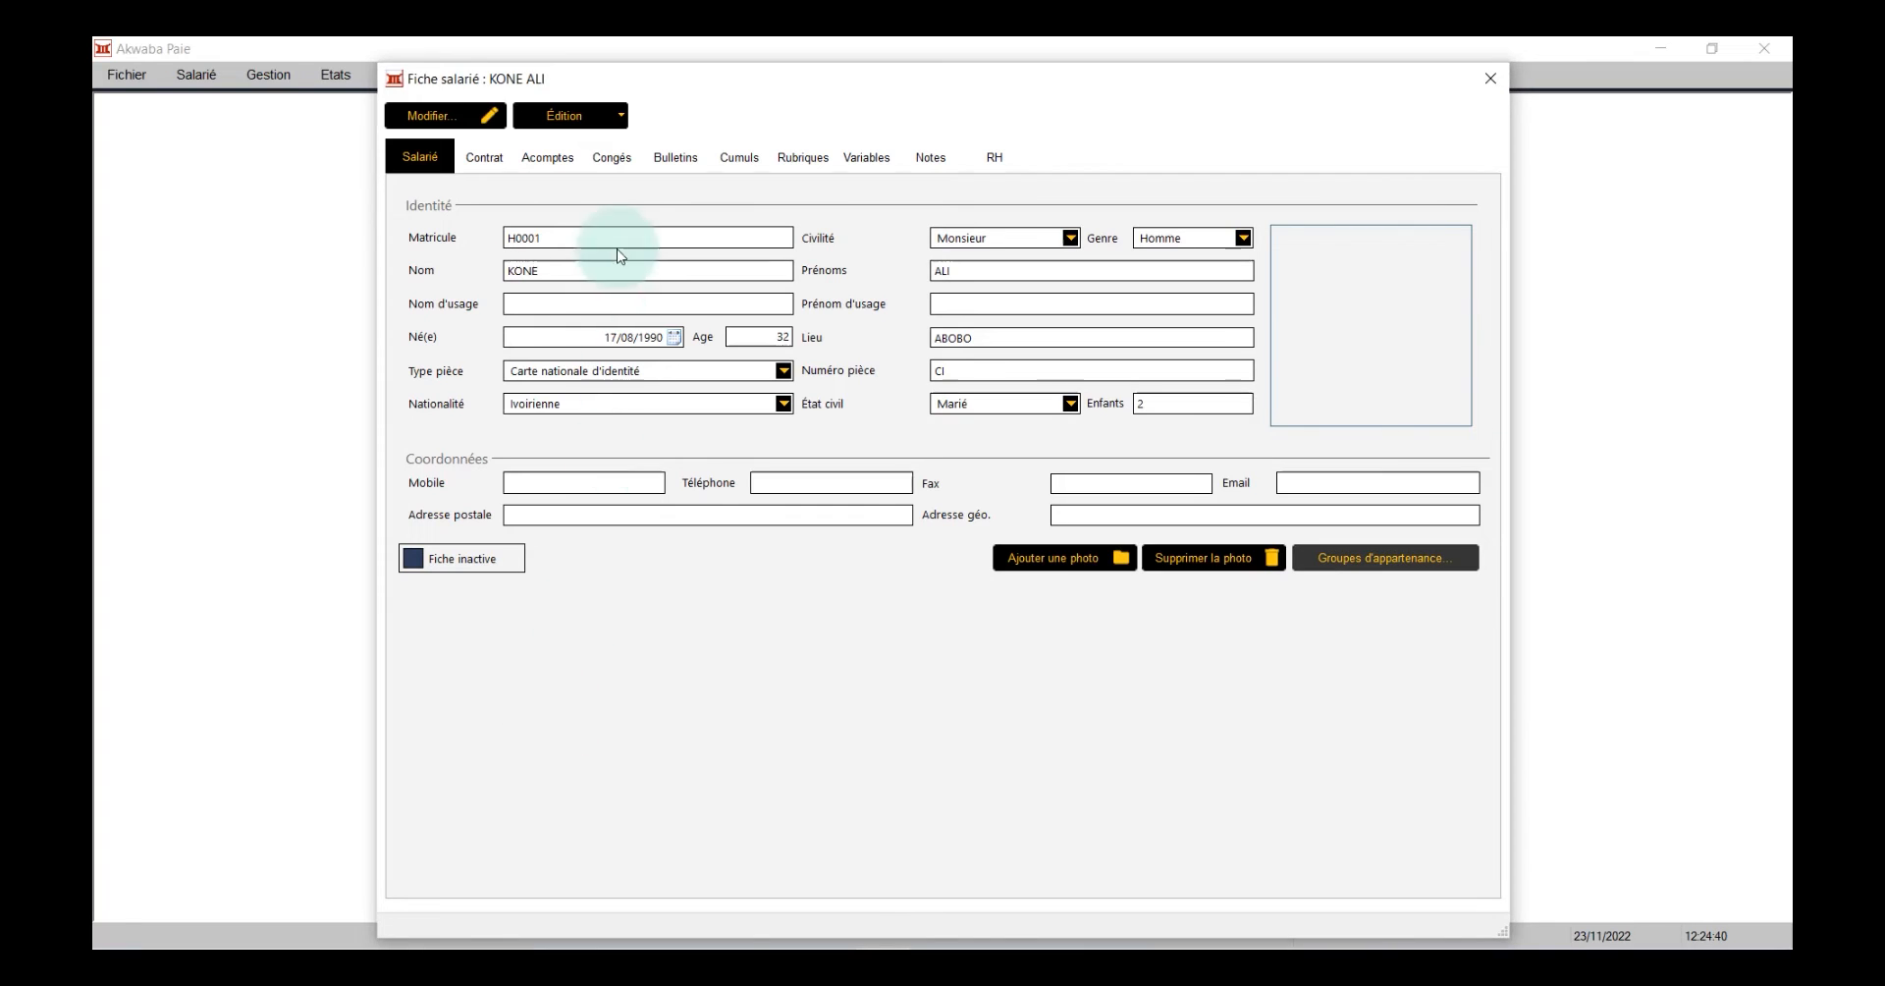
Create a new leave entry for the employee whose record is open, with the type Arrêt maladie
{"action": "left_click", "coordinate": [620, 159]}
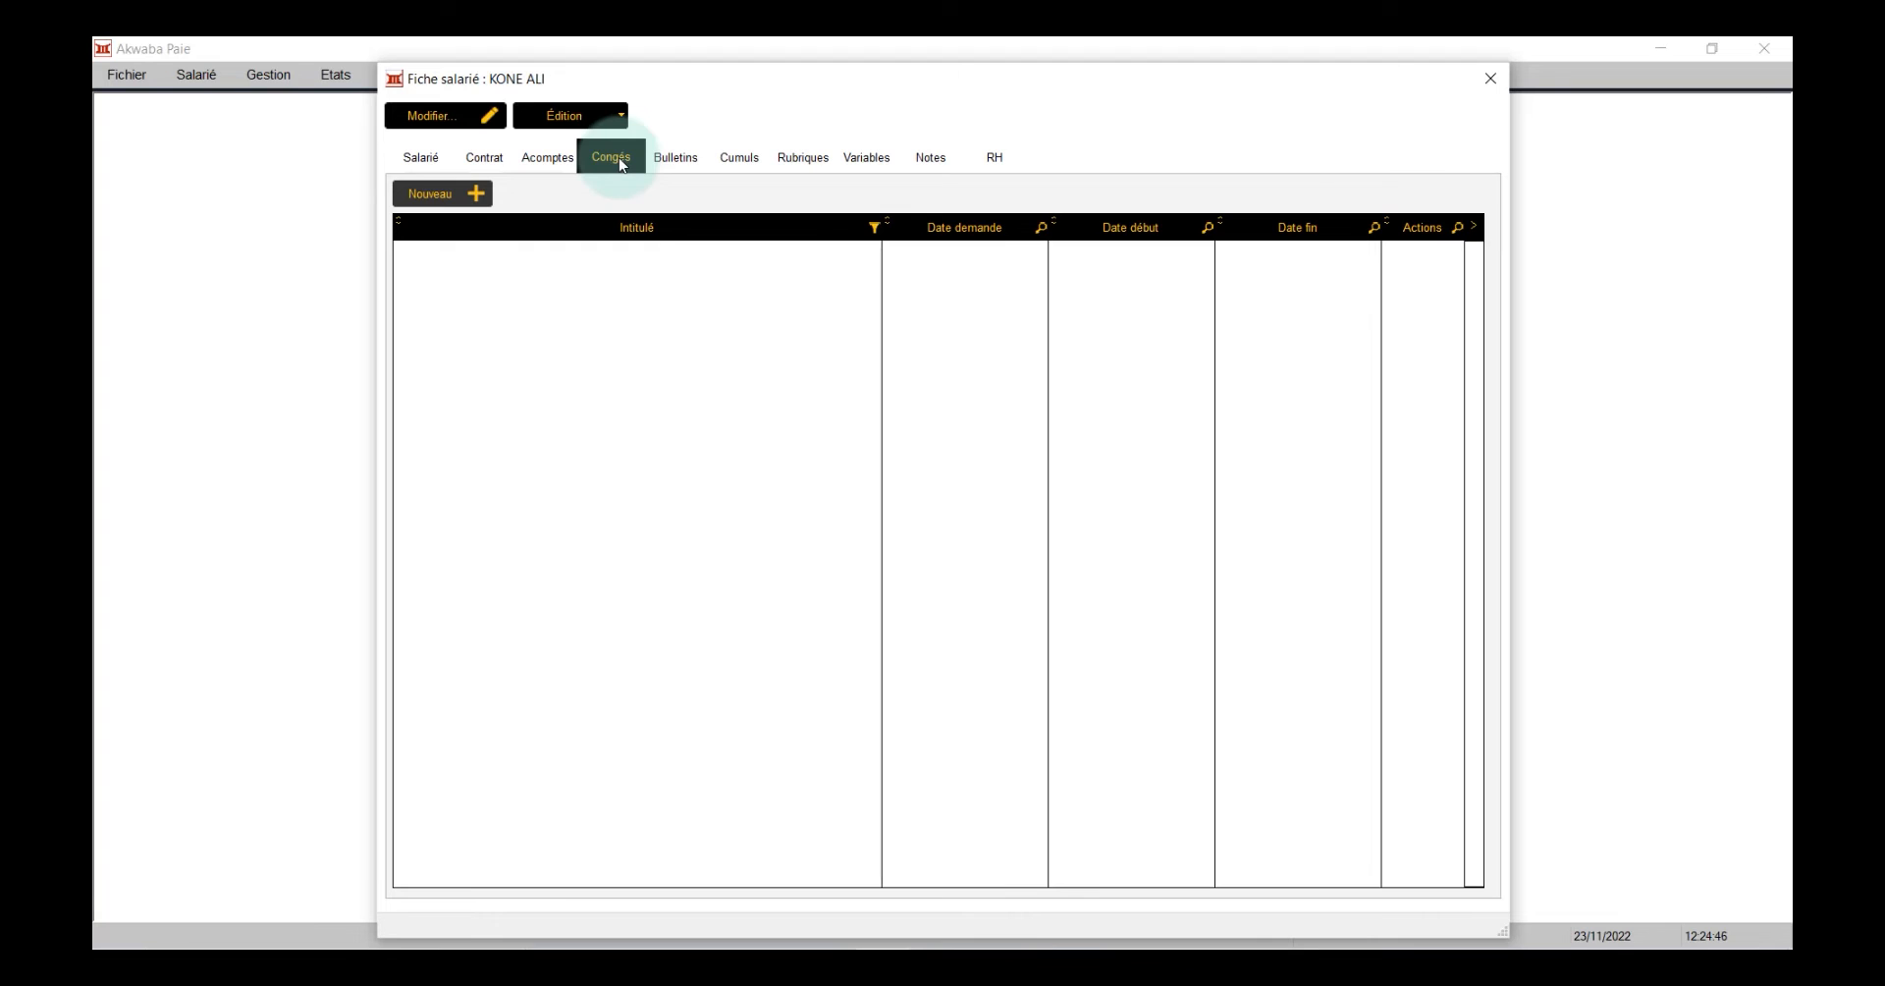
{"action": "left_click", "coordinate": [449, 193]}
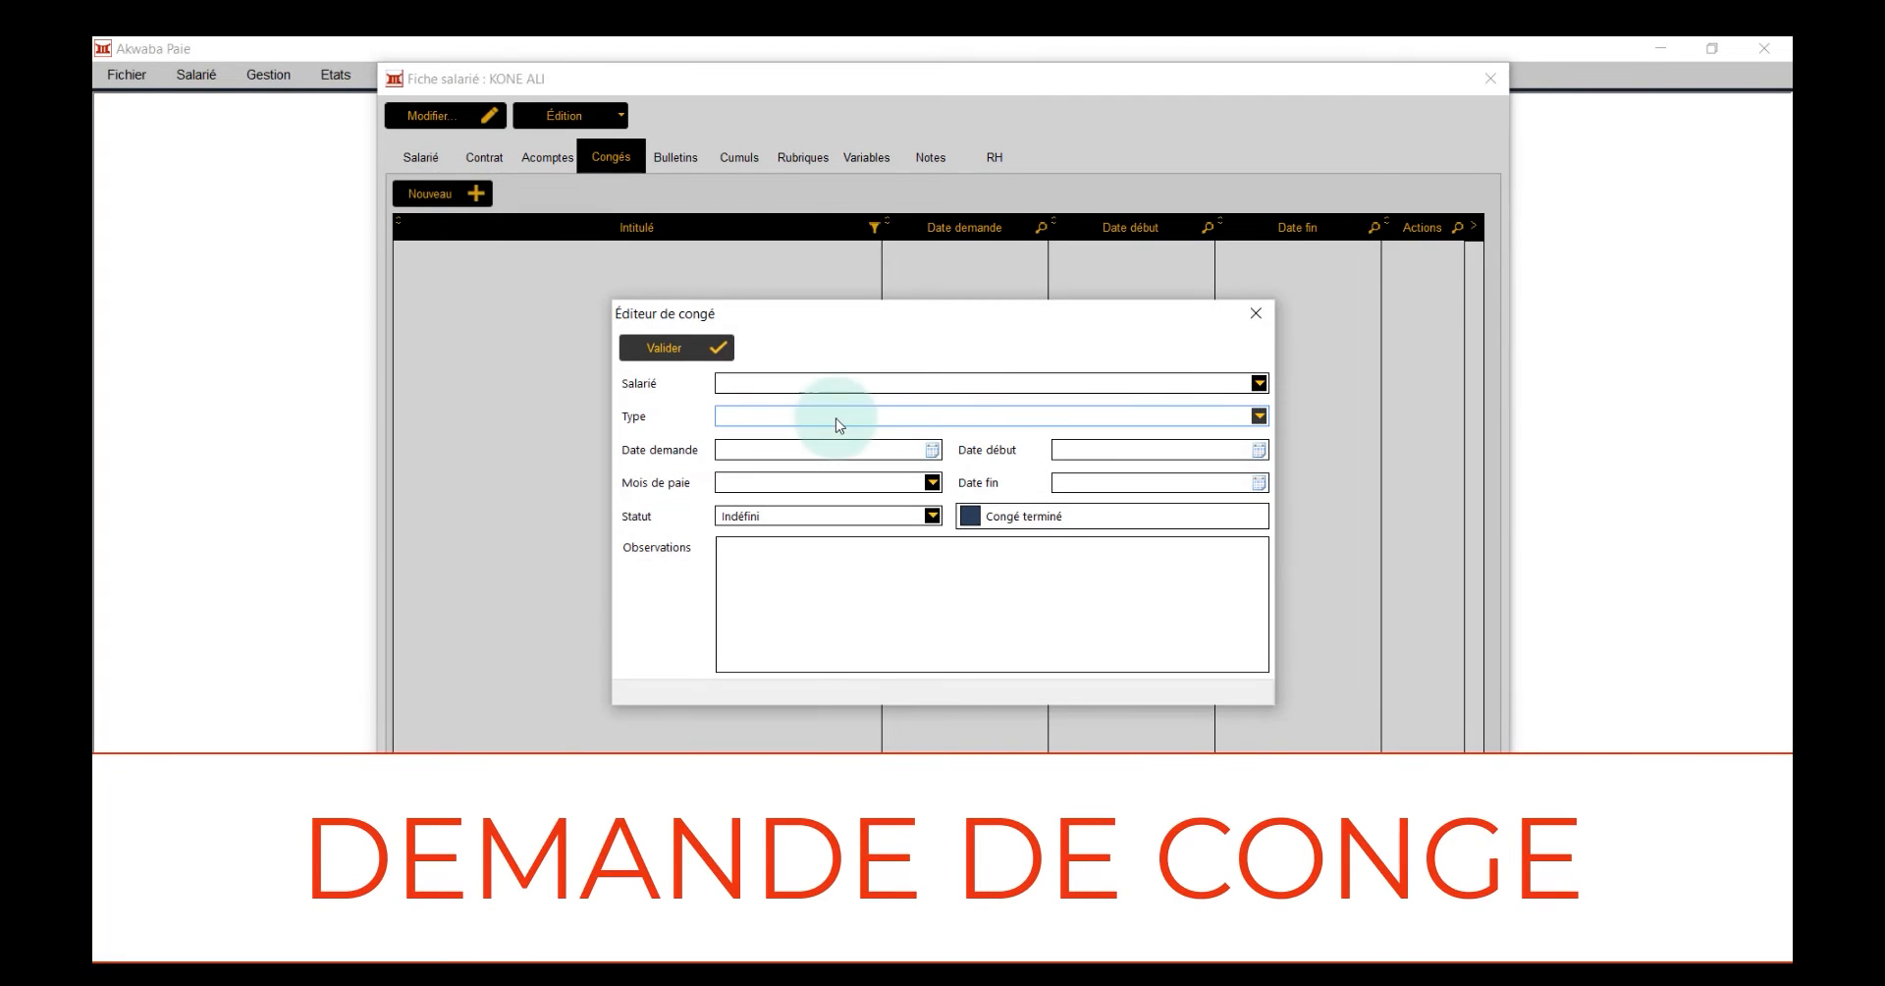
{"action": "left_click", "coordinate": [865, 382]}
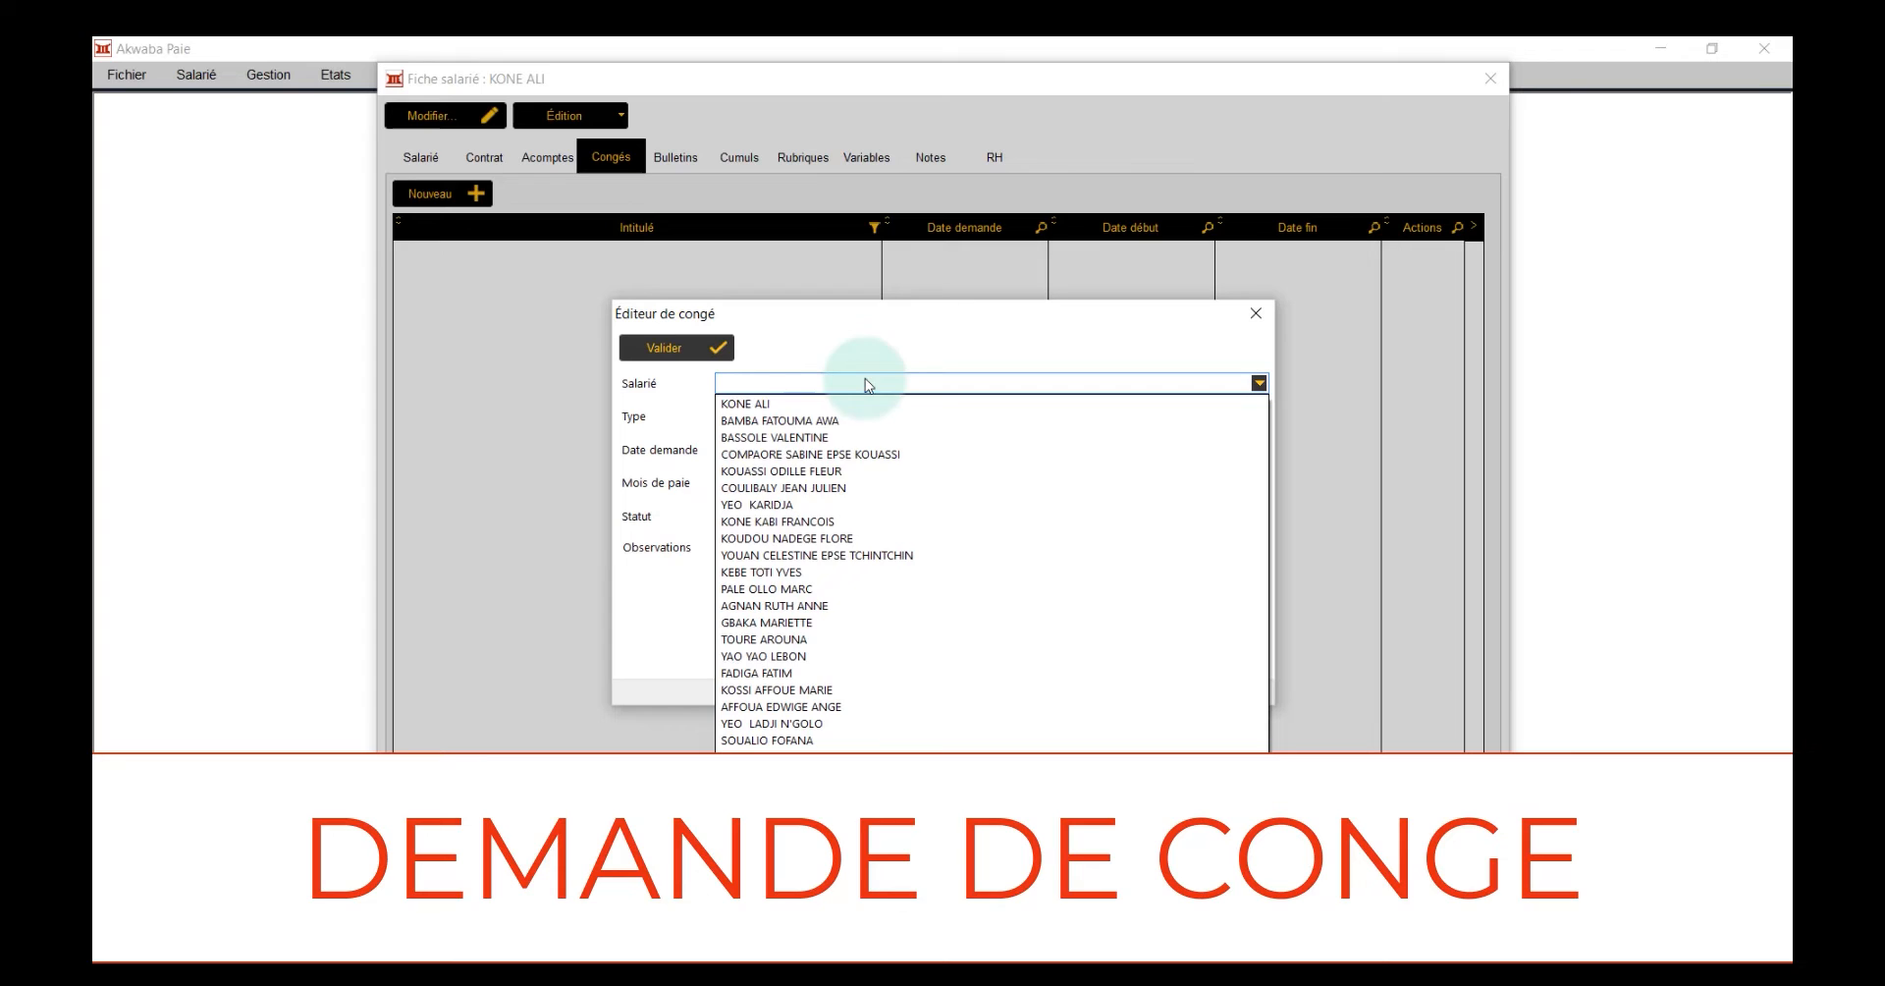
{"action": "left_click", "coordinate": [851, 404]}
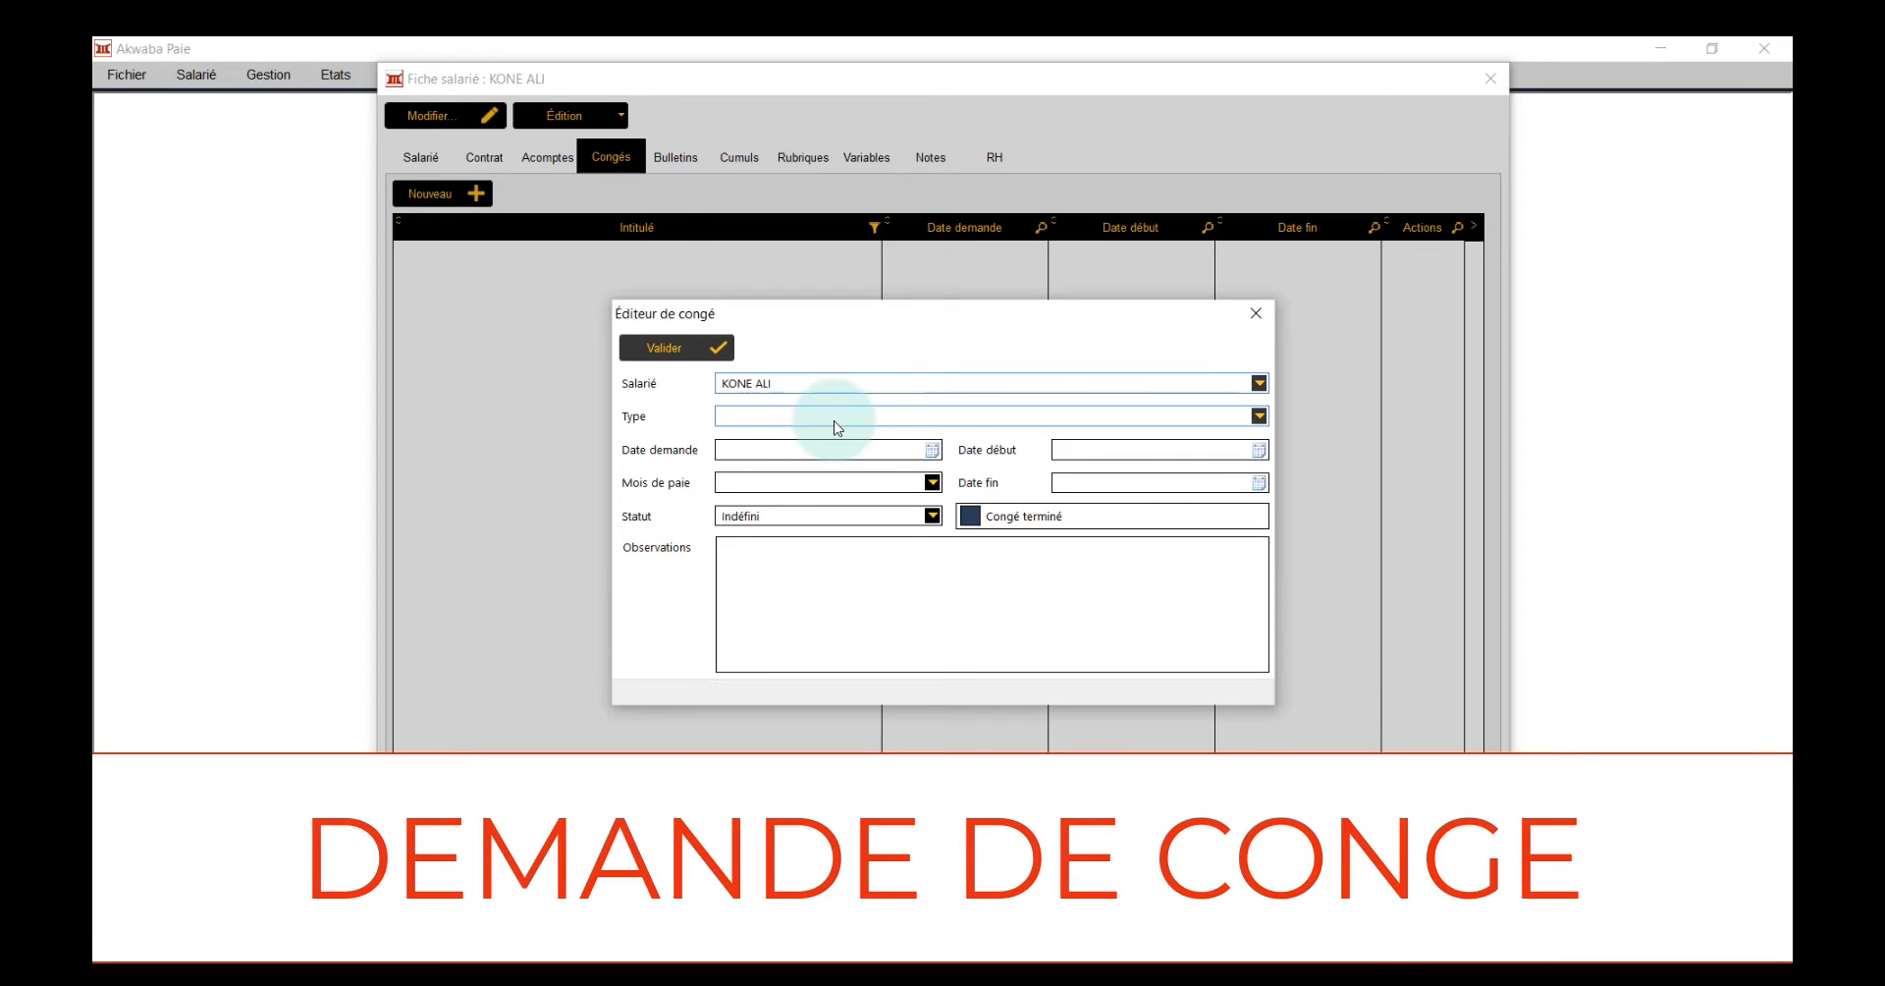
{"action": "left_click", "coordinate": [836, 420]}
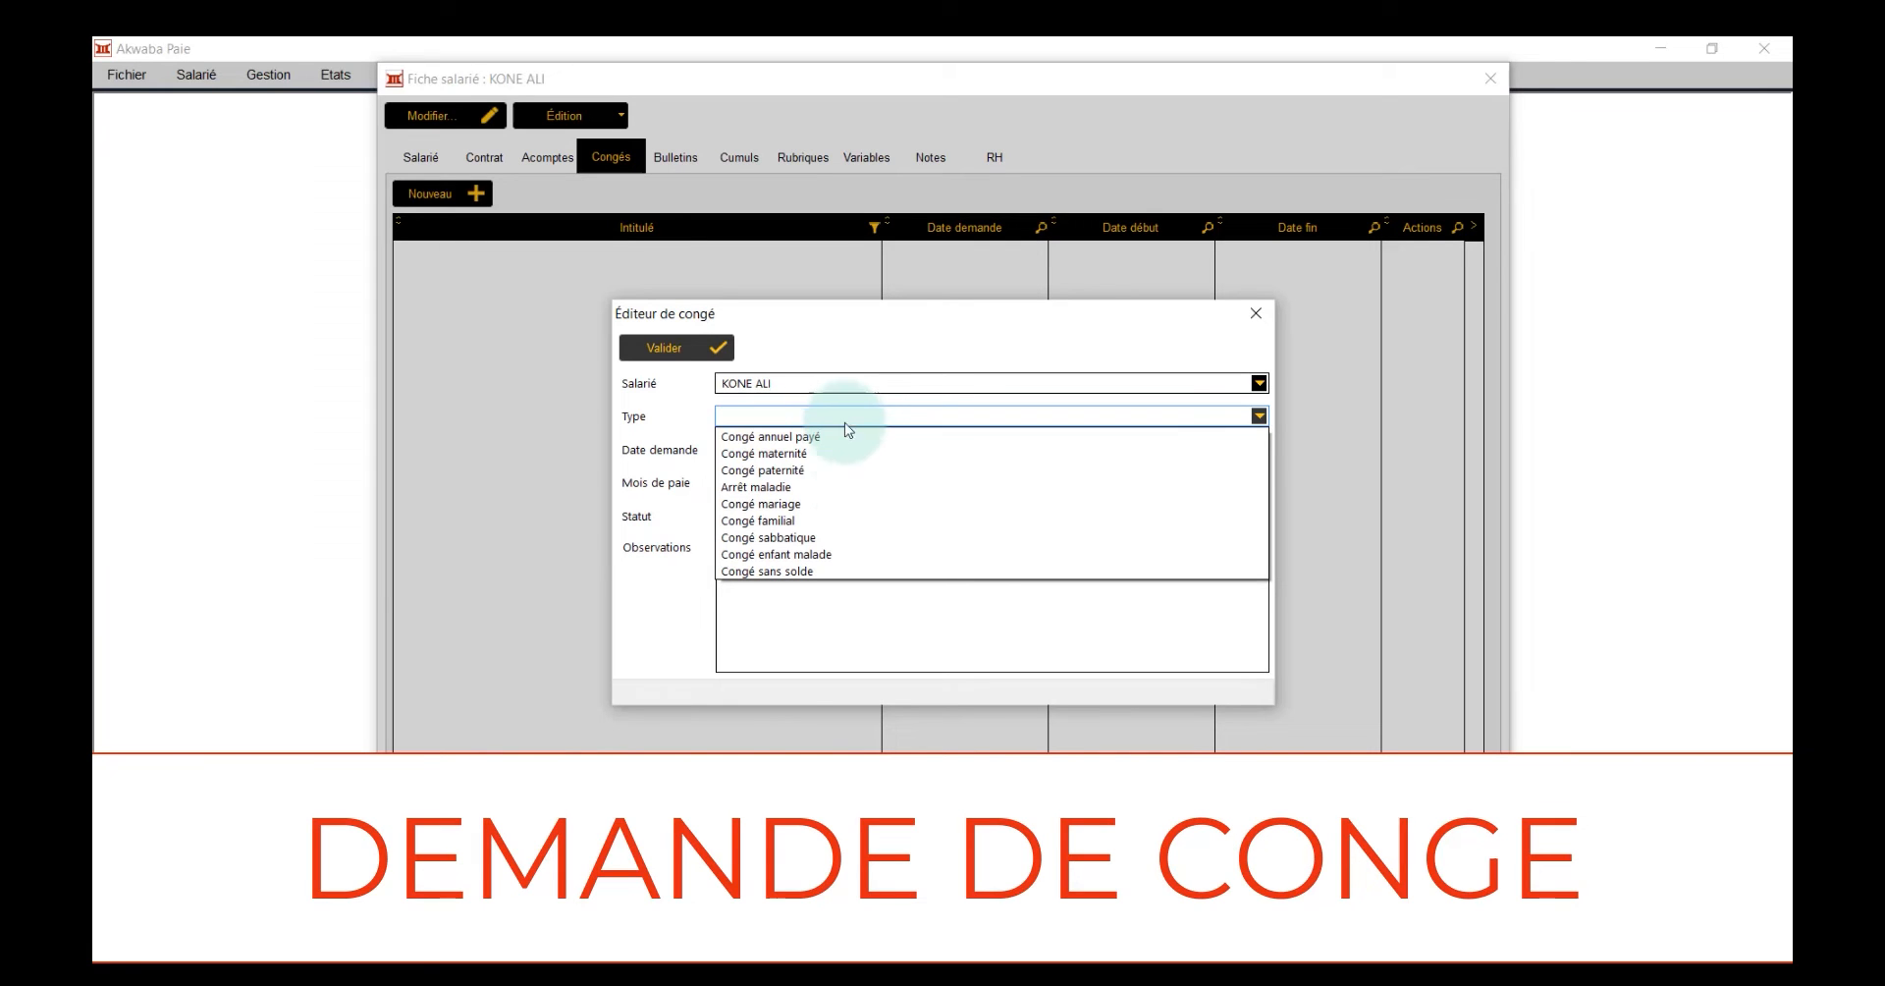
{"action": "left_click", "coordinate": [839, 488]}
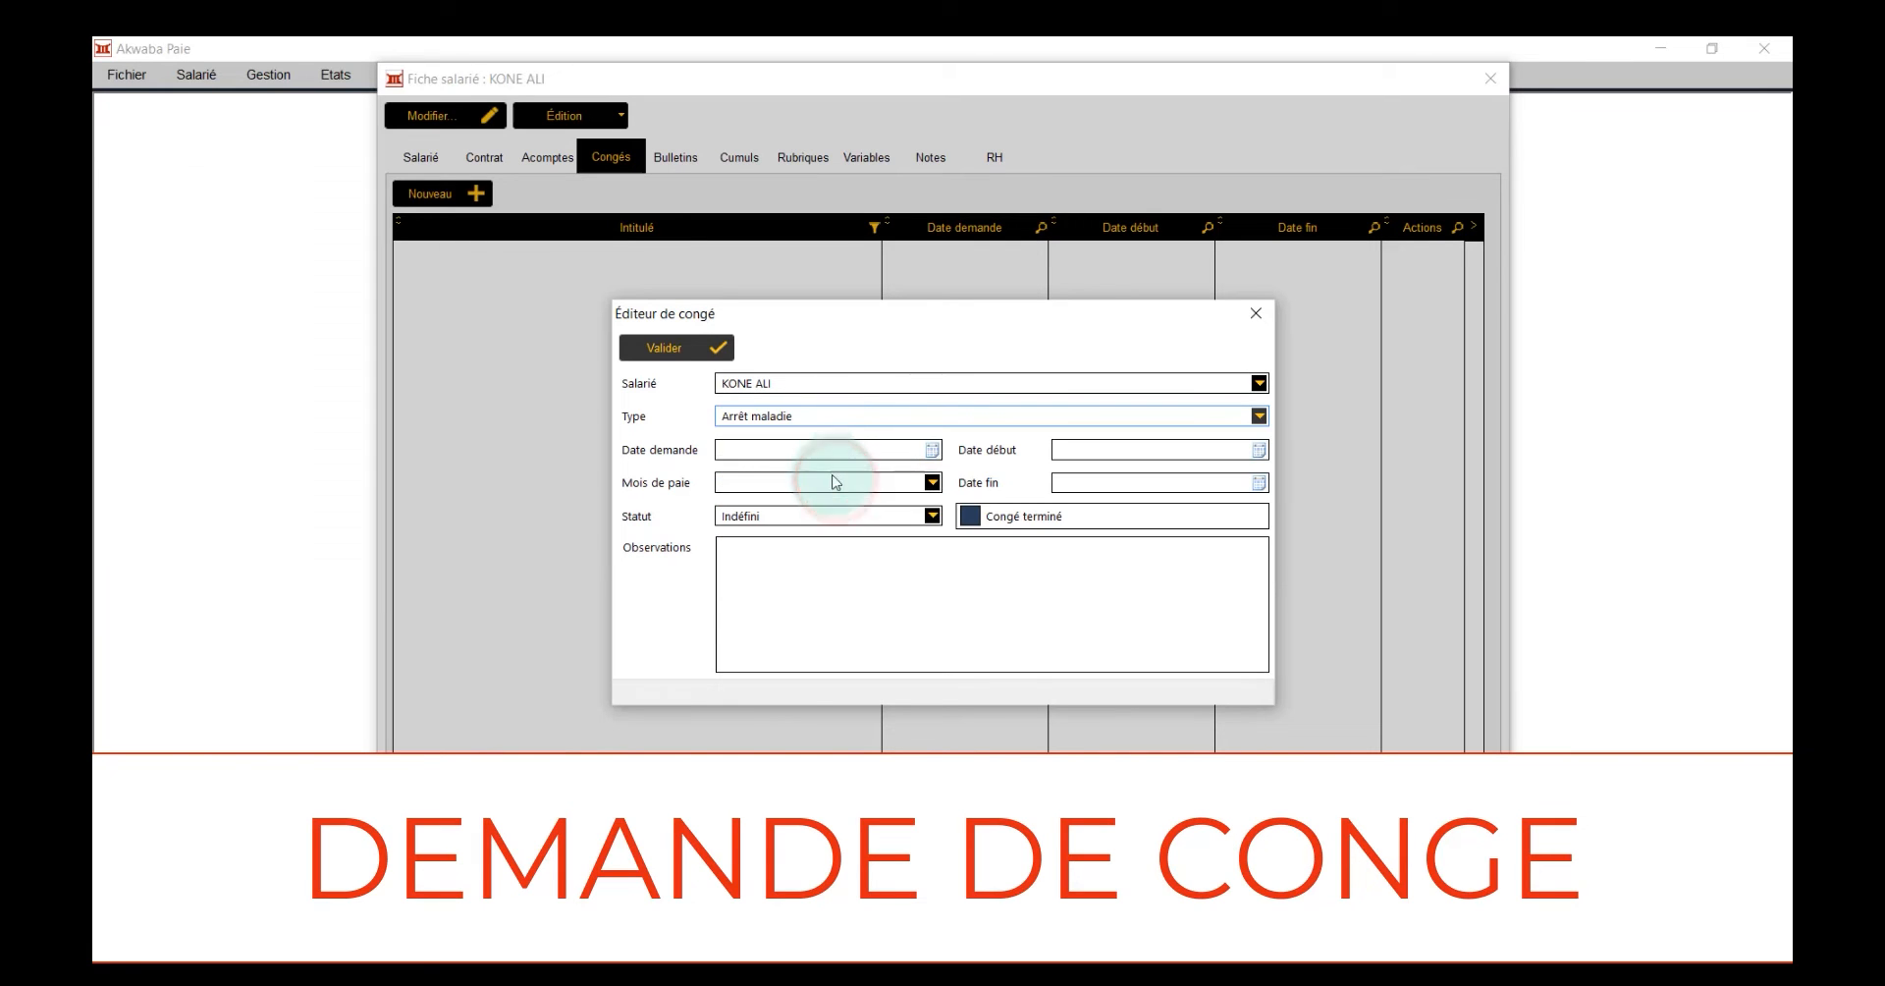
Set the leave's request date to 23/11/2022 and its start date to 26/11/2022
{"action": "left_click", "coordinate": [821, 451]}
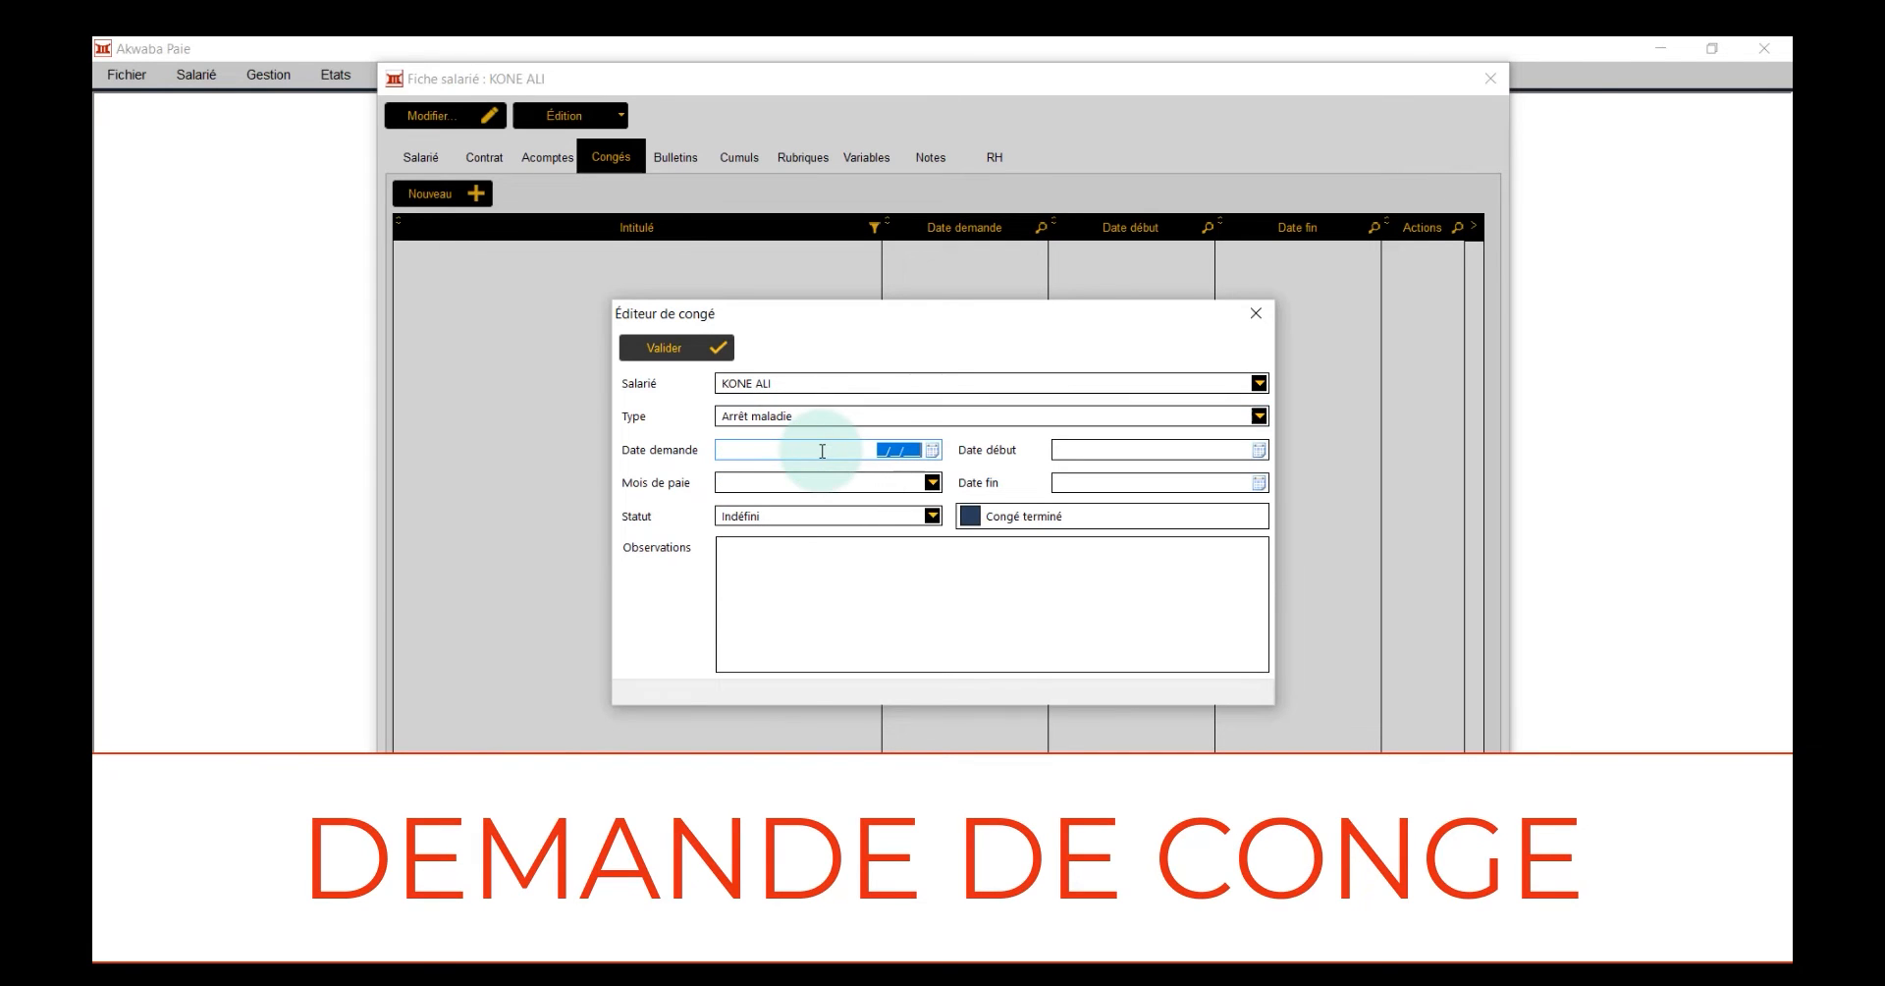
{"action": "type", "text": "3"}
{"action": "type", "text": "3112022"}
{"action": "key", "text": "Tab"}
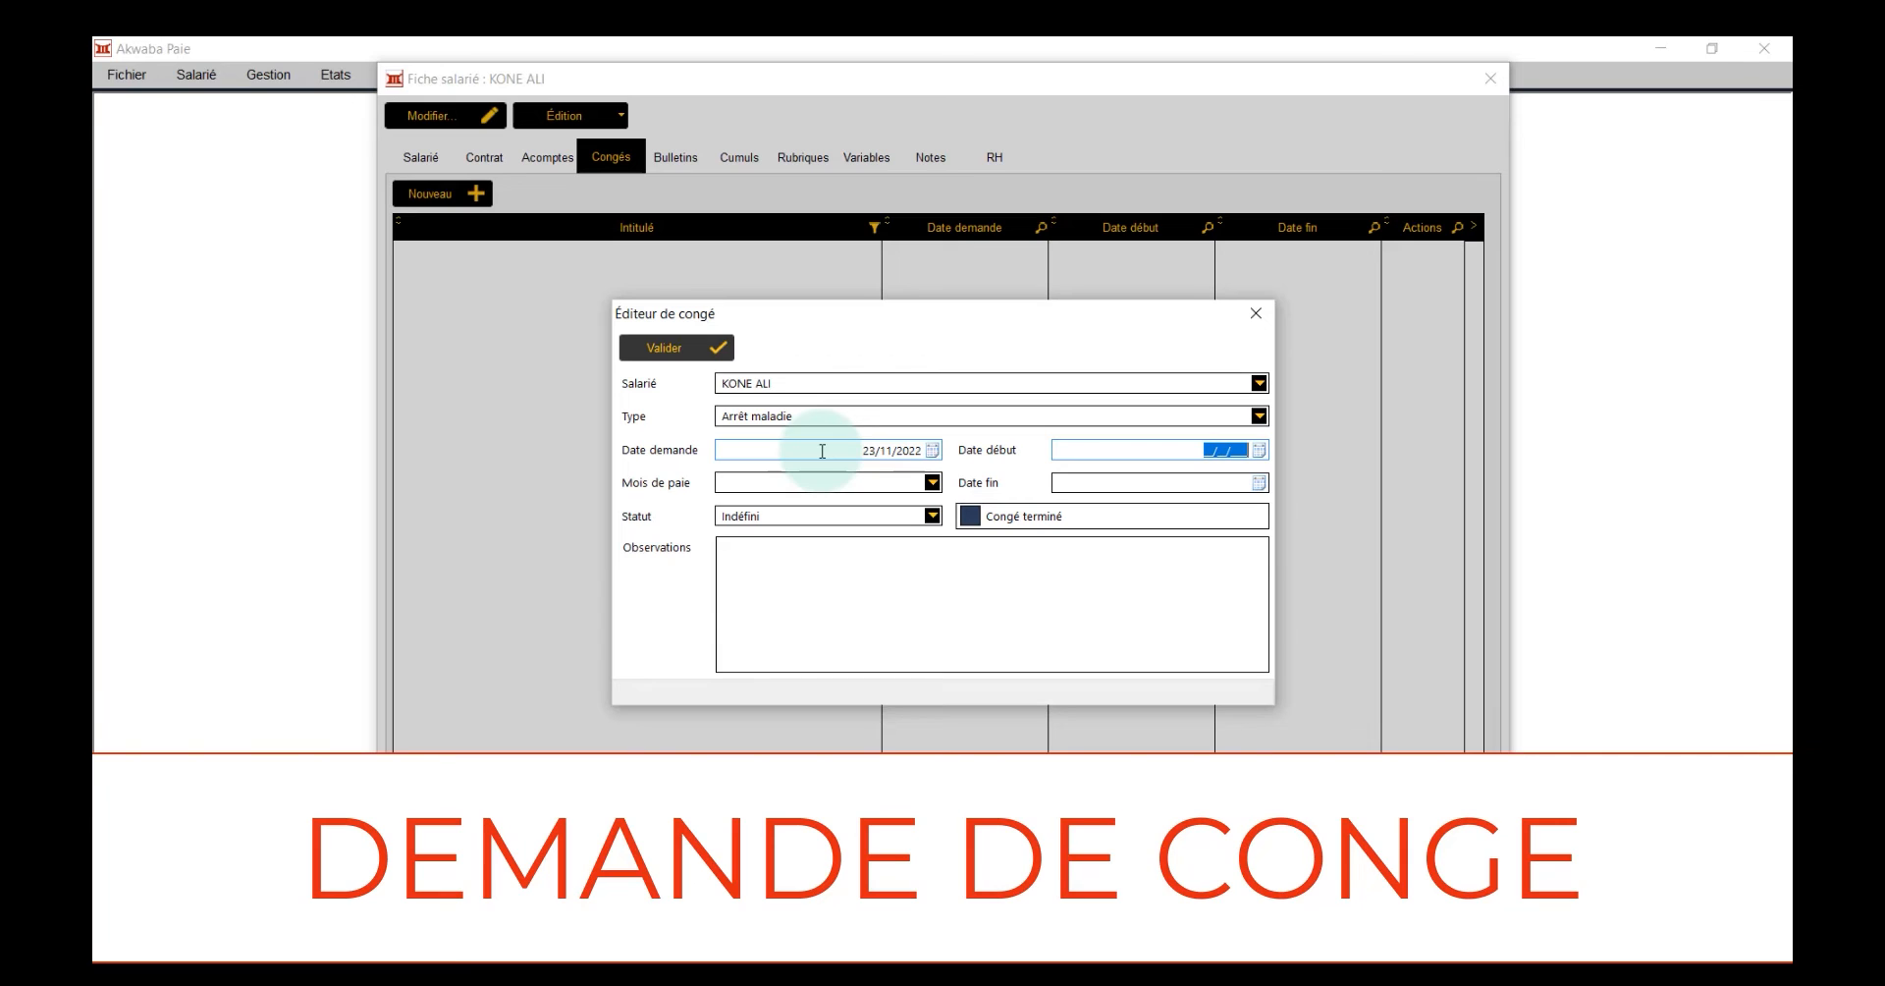
{"action": "type", "text": "26/11/2022"}
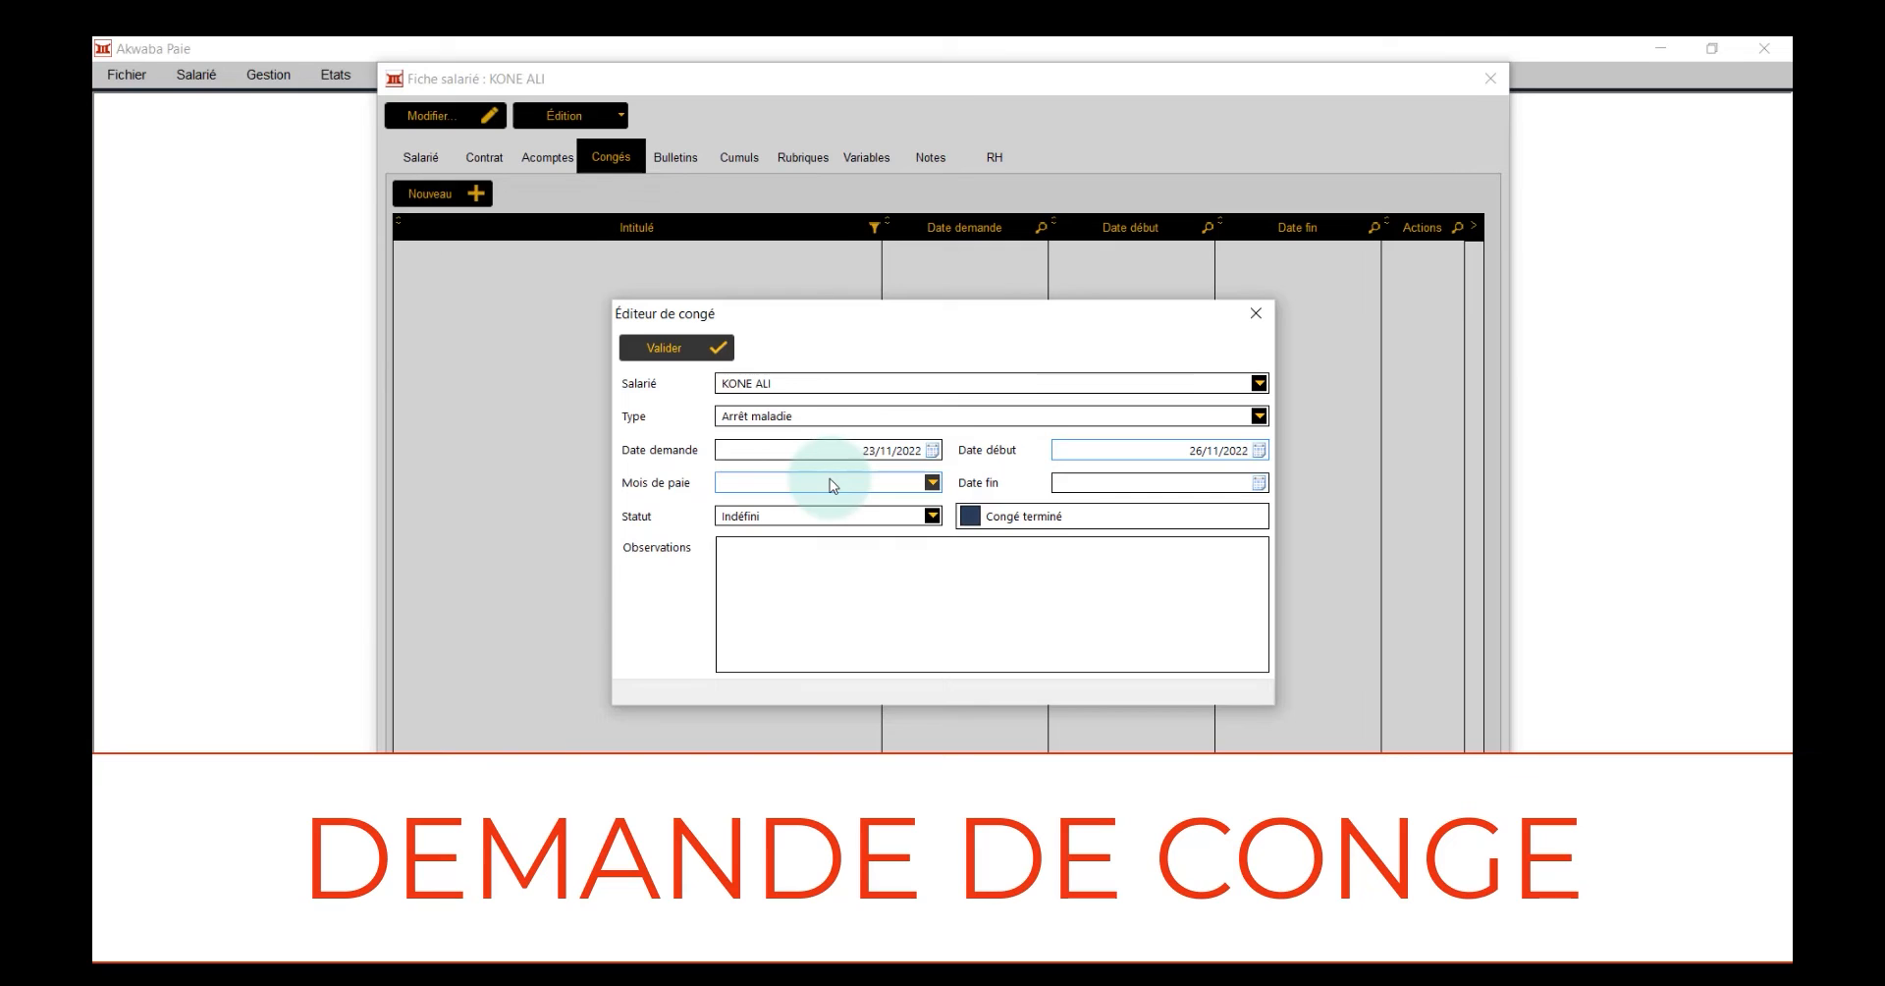
Set the leave's payroll month to Novembre 2022 and its end date to 30/11/2022, and validate the entry
{"action": "left_click", "coordinate": [833, 483]}
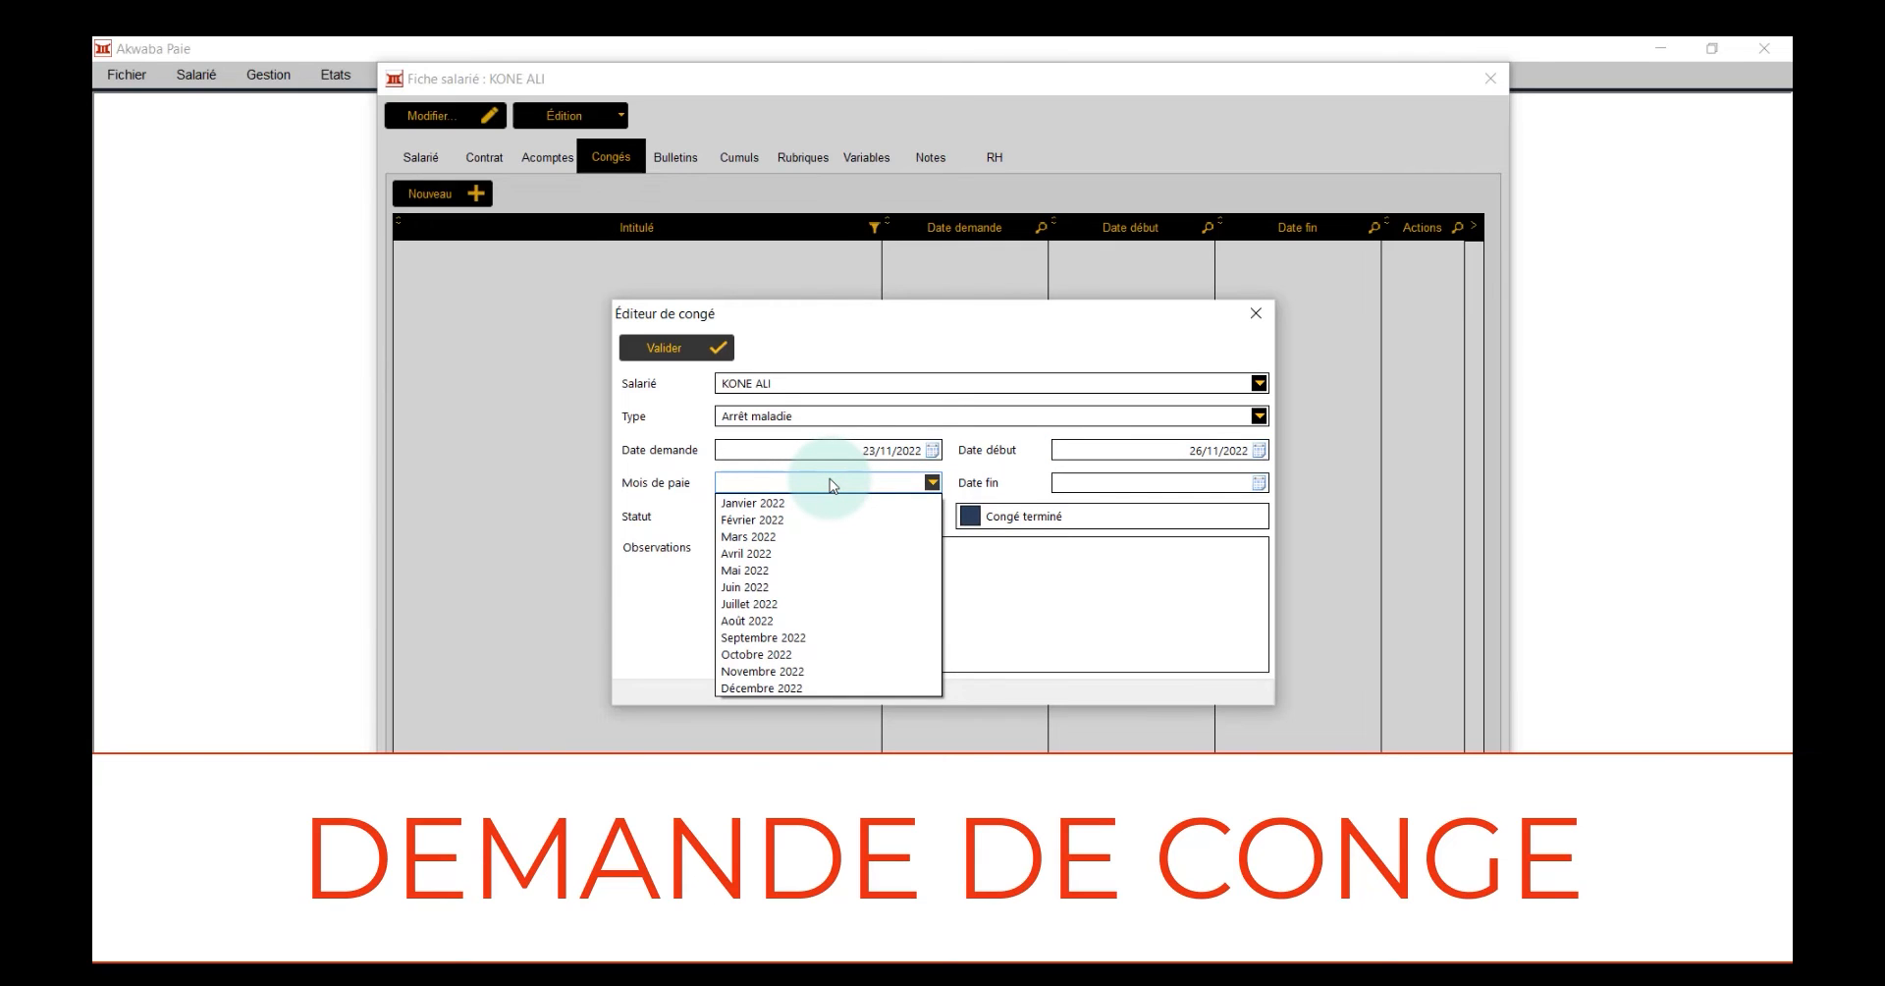
{"action": "left_click", "coordinate": [801, 672]}
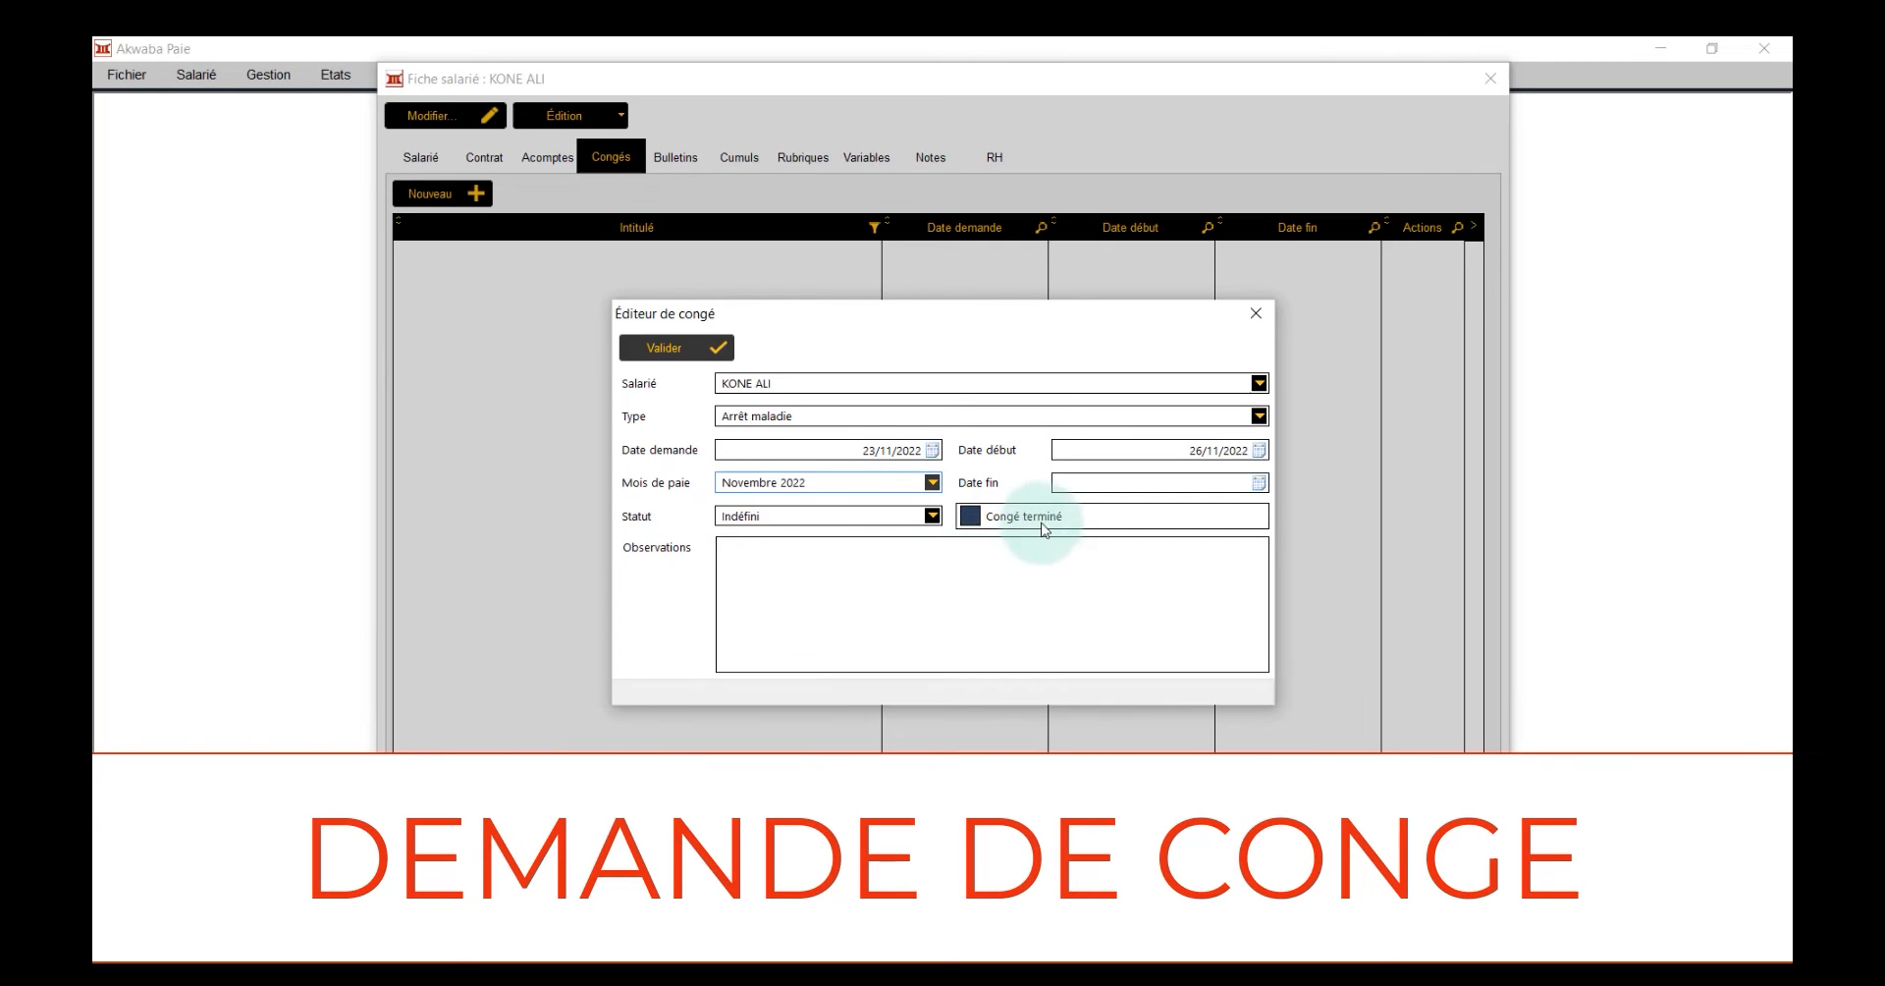
{"action": "left_click", "coordinate": [1092, 476]}
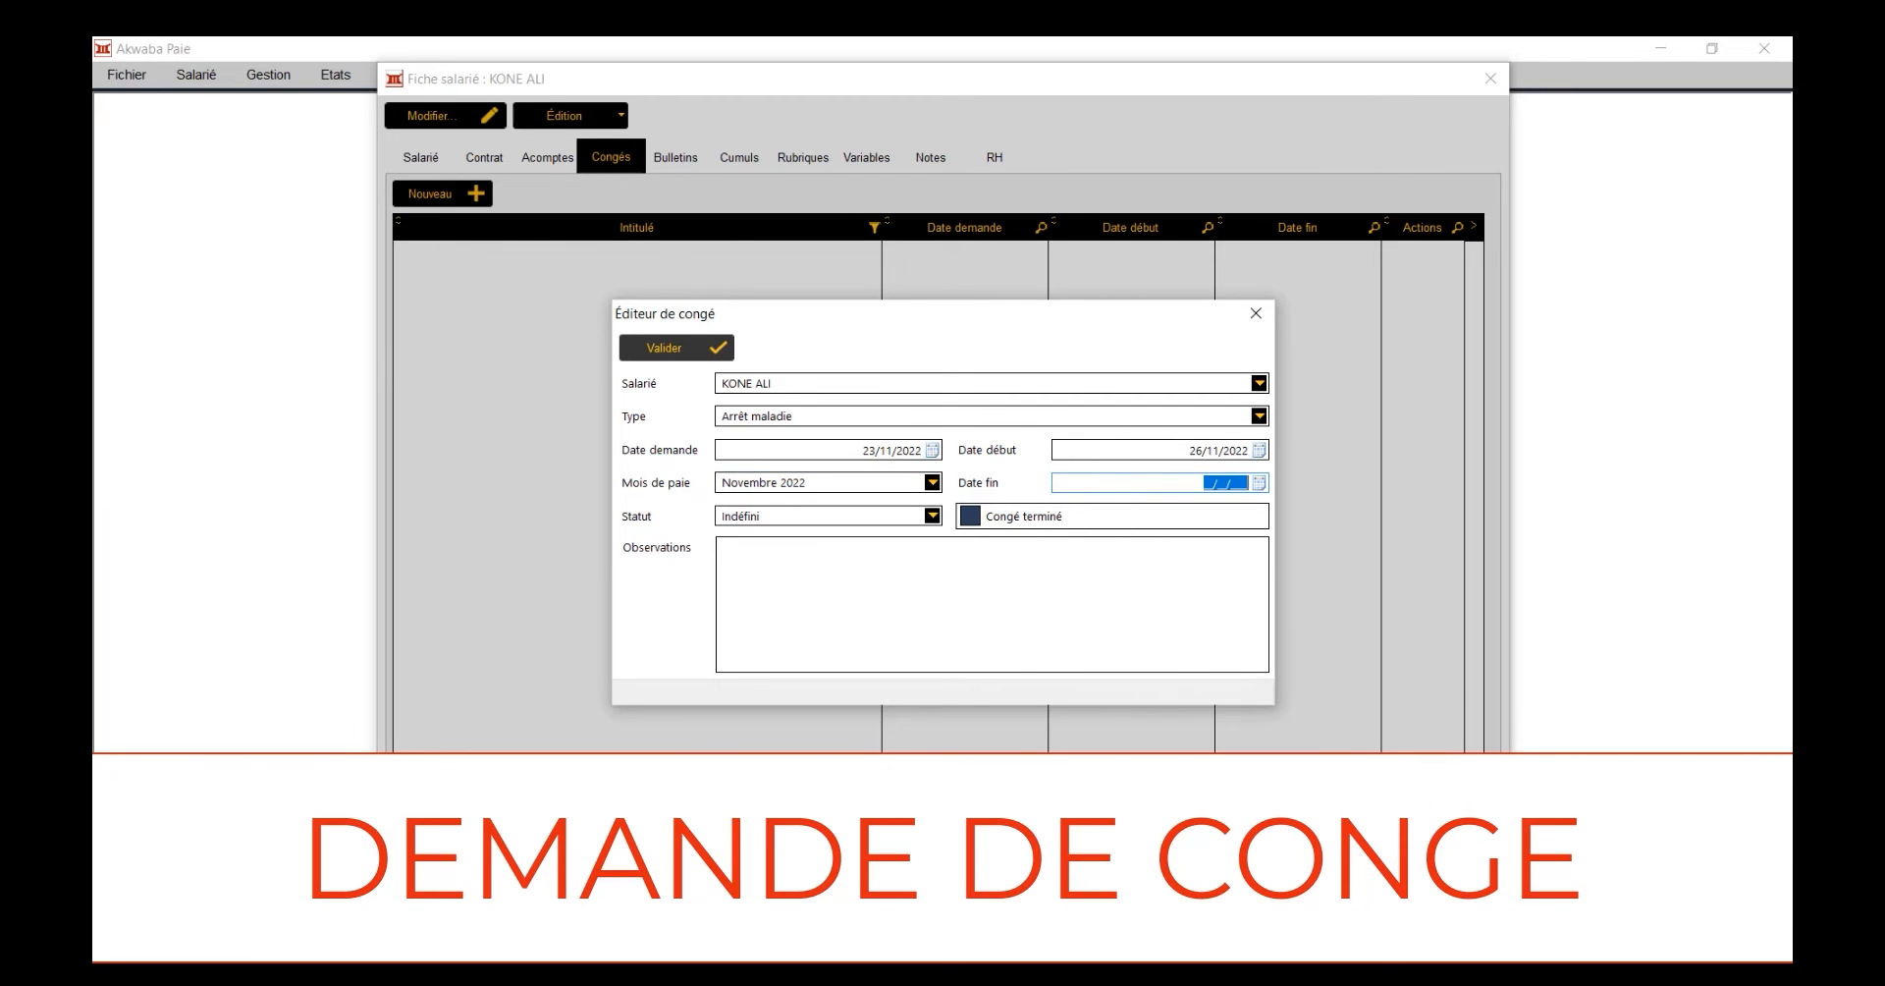
{"action": "left_click", "coordinate": [1072, 482]}
{"action": "type", "text": "30/"}
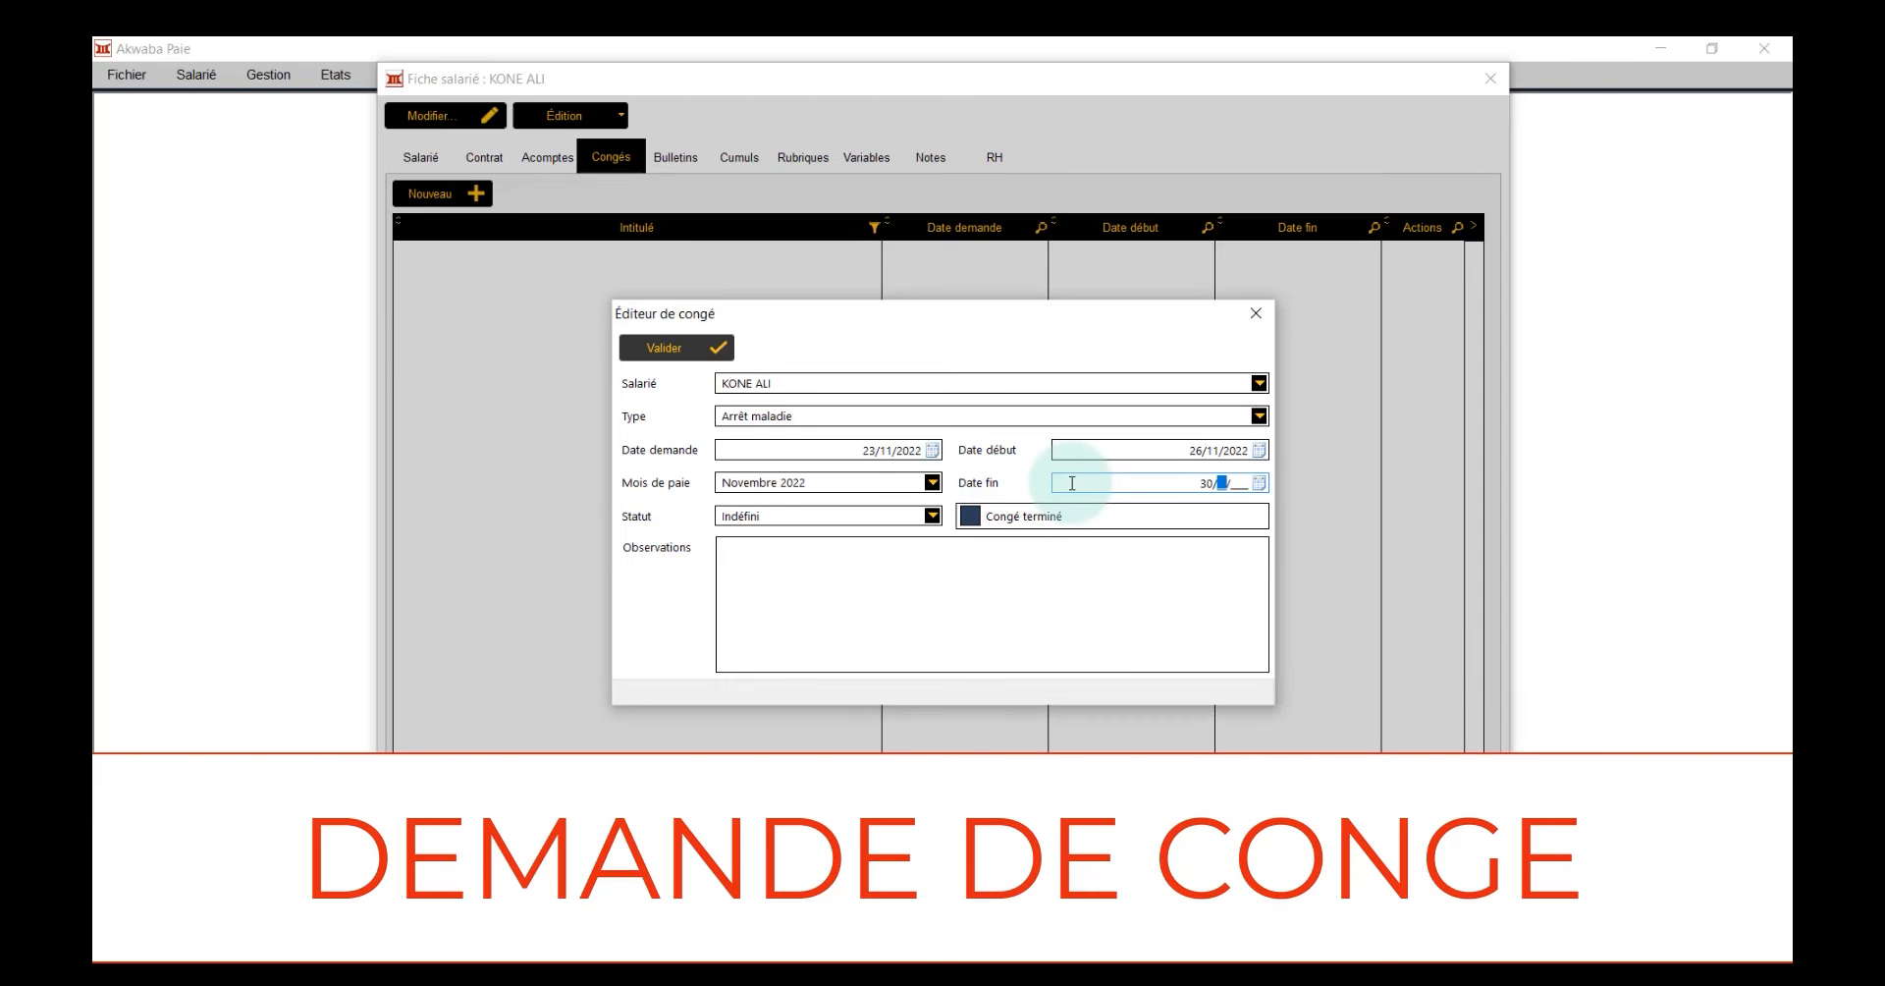
{"action": "type", "text": "11/2022"}
{"action": "left_click", "coordinate": [929, 517]}
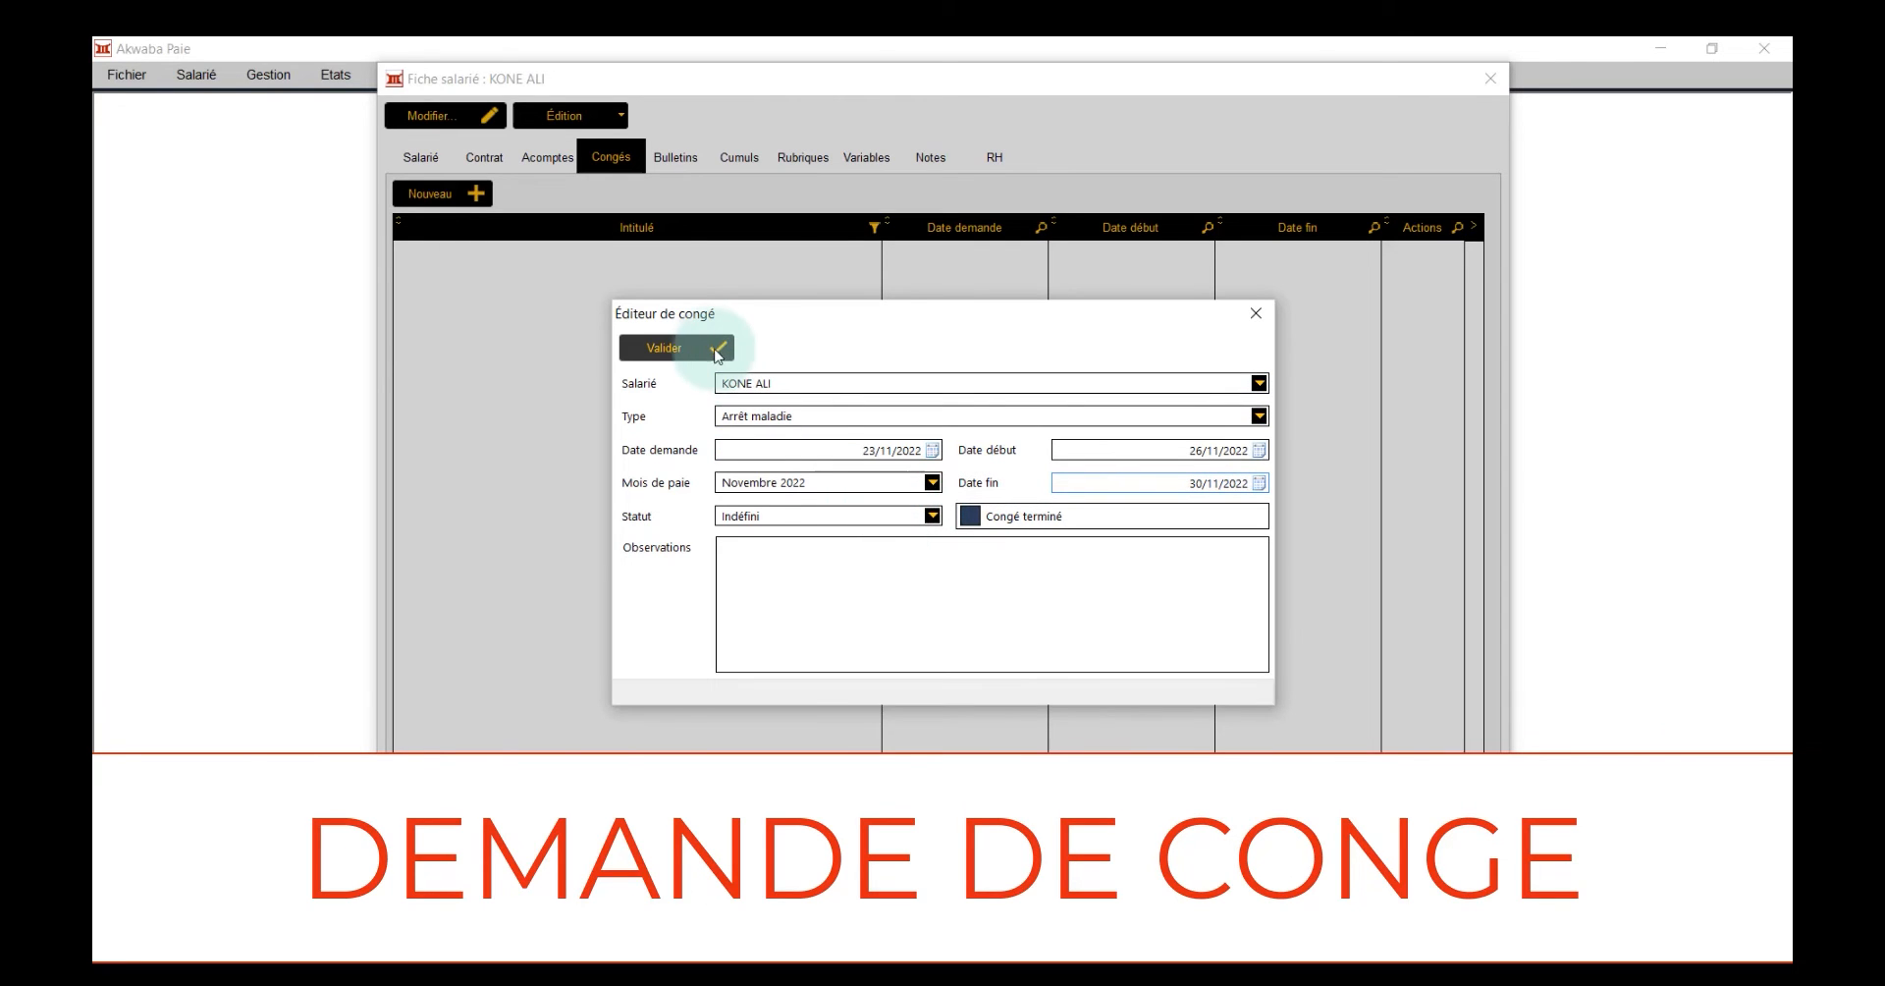
{"action": "left_click", "coordinate": [703, 352]}
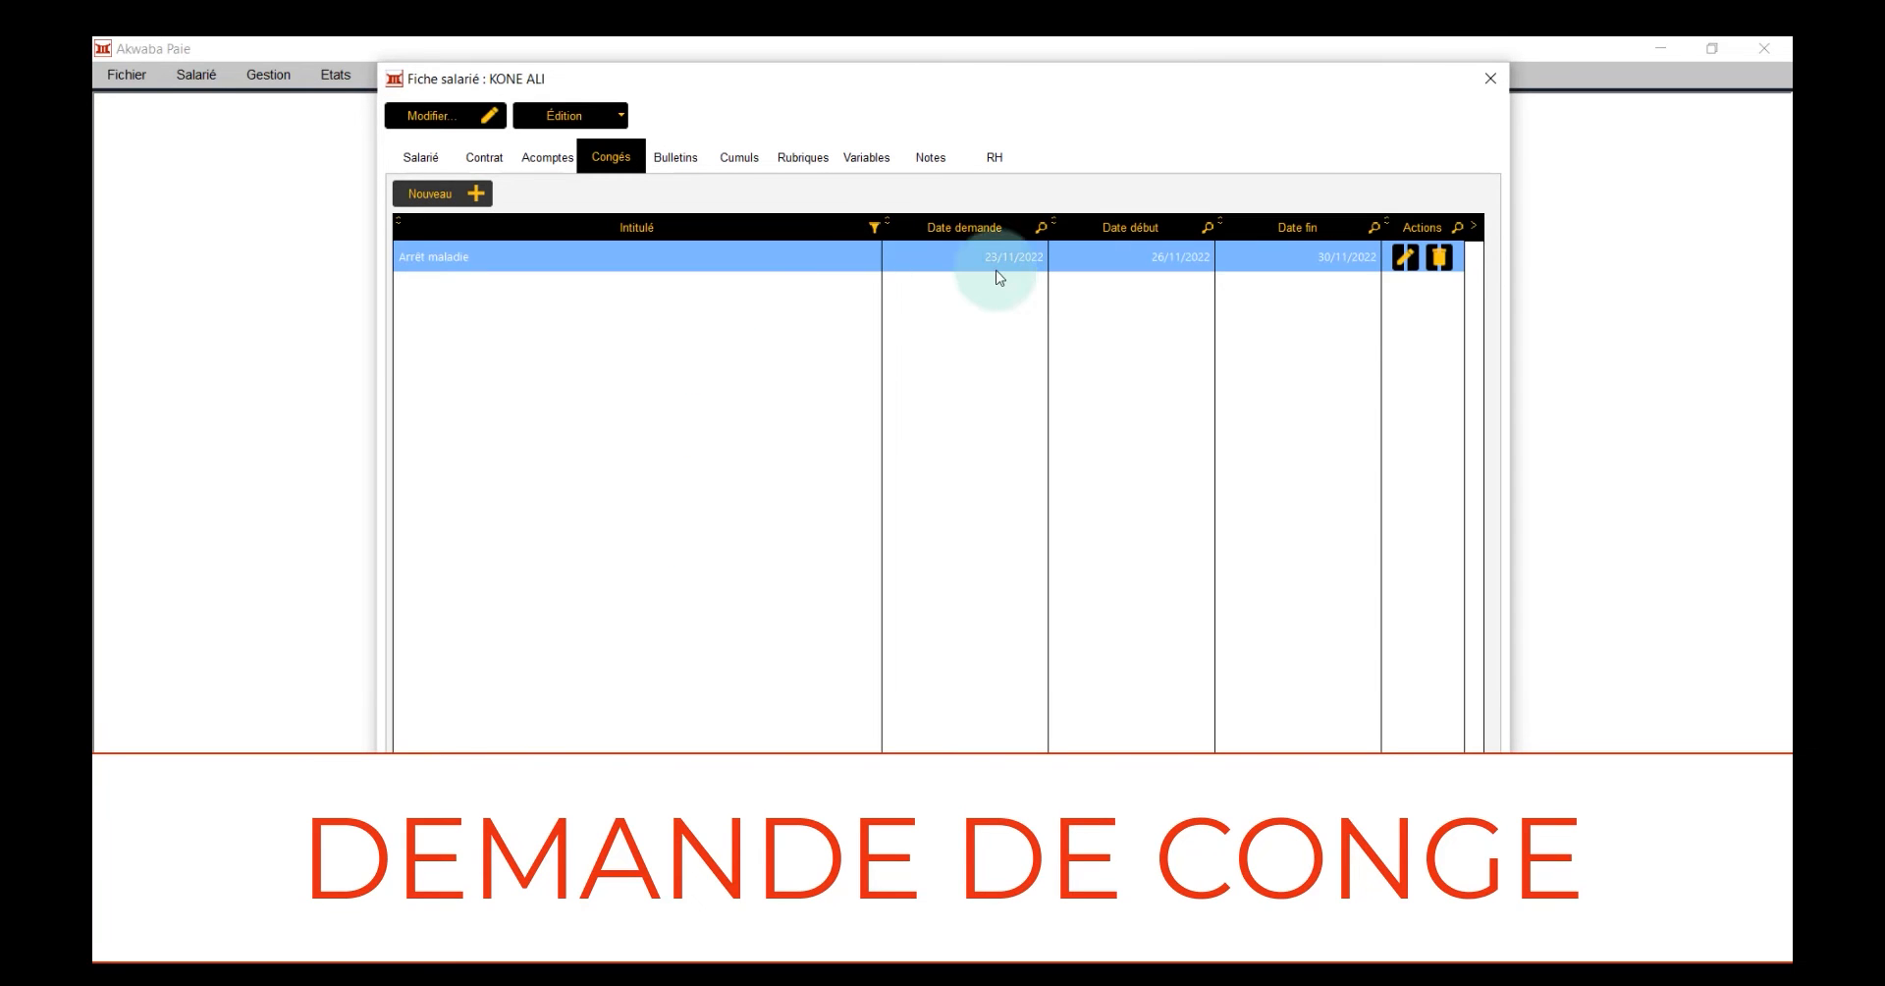
Reopen the Arrêt maladie leave for modification and set its status to Validé
{"action": "left_click", "coordinate": [1406, 257]}
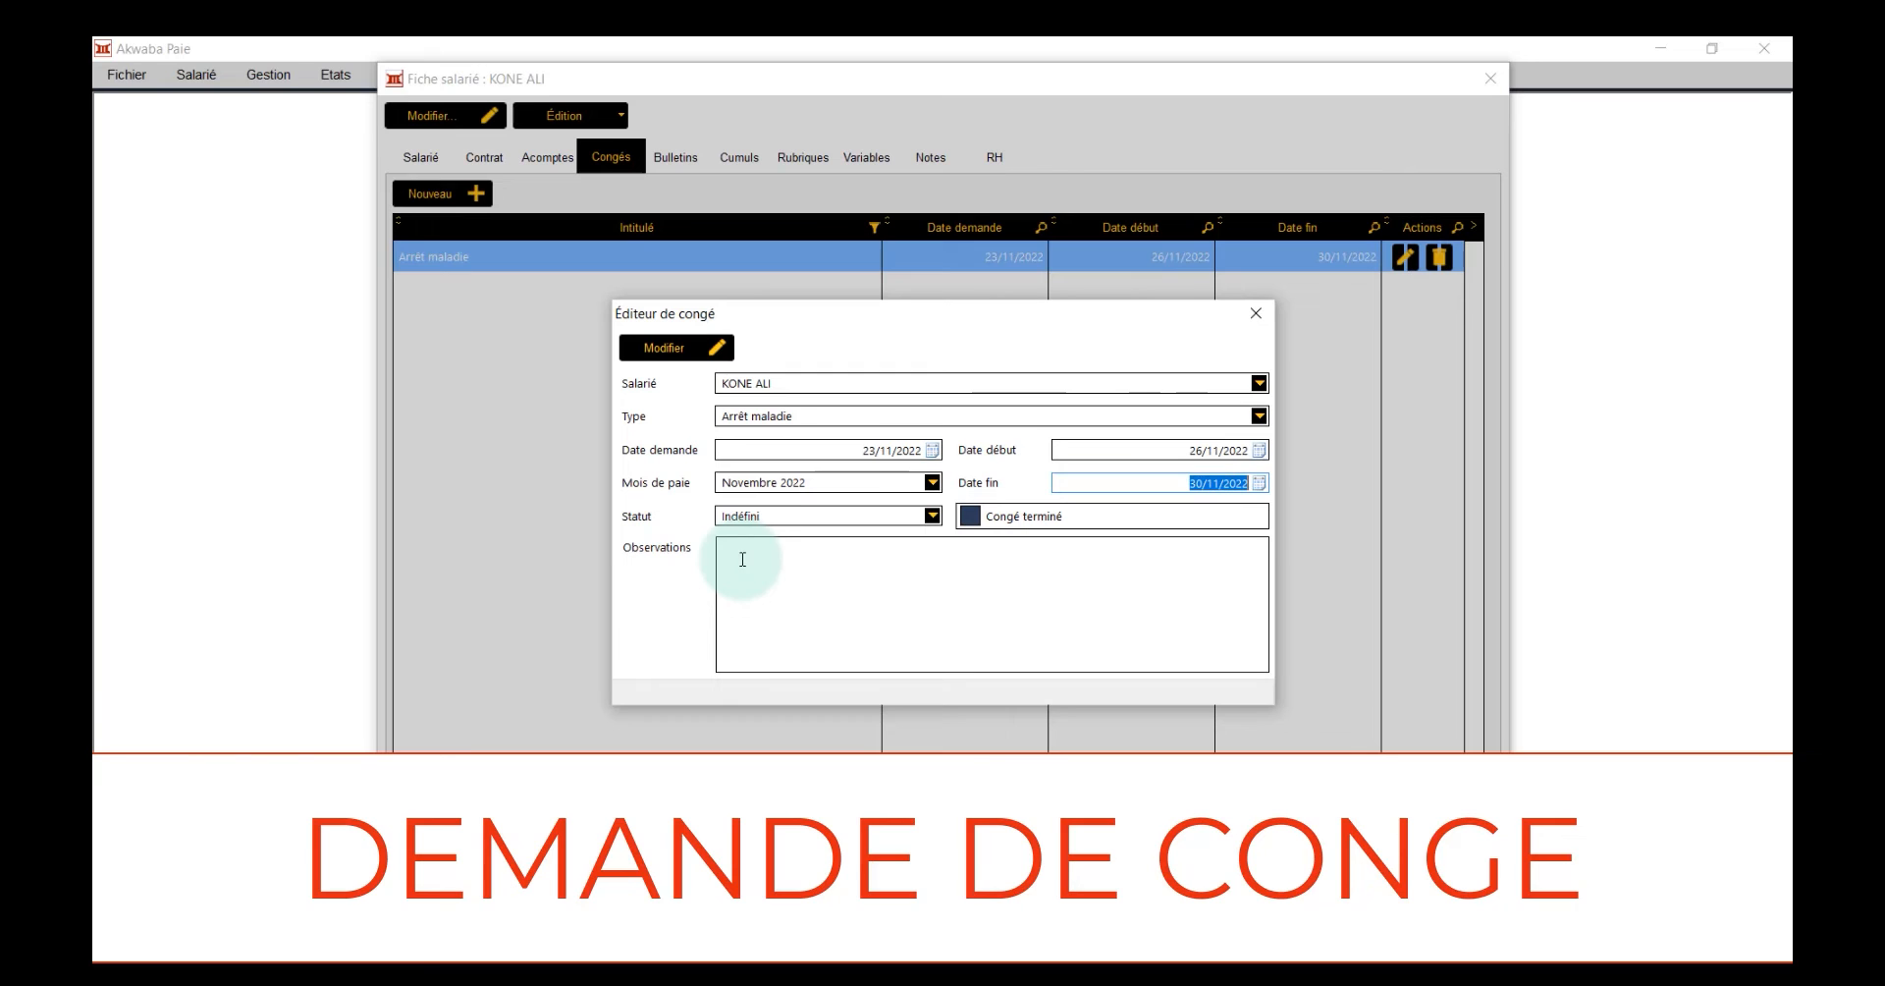
{"action": "left_click", "coordinate": [688, 350]}
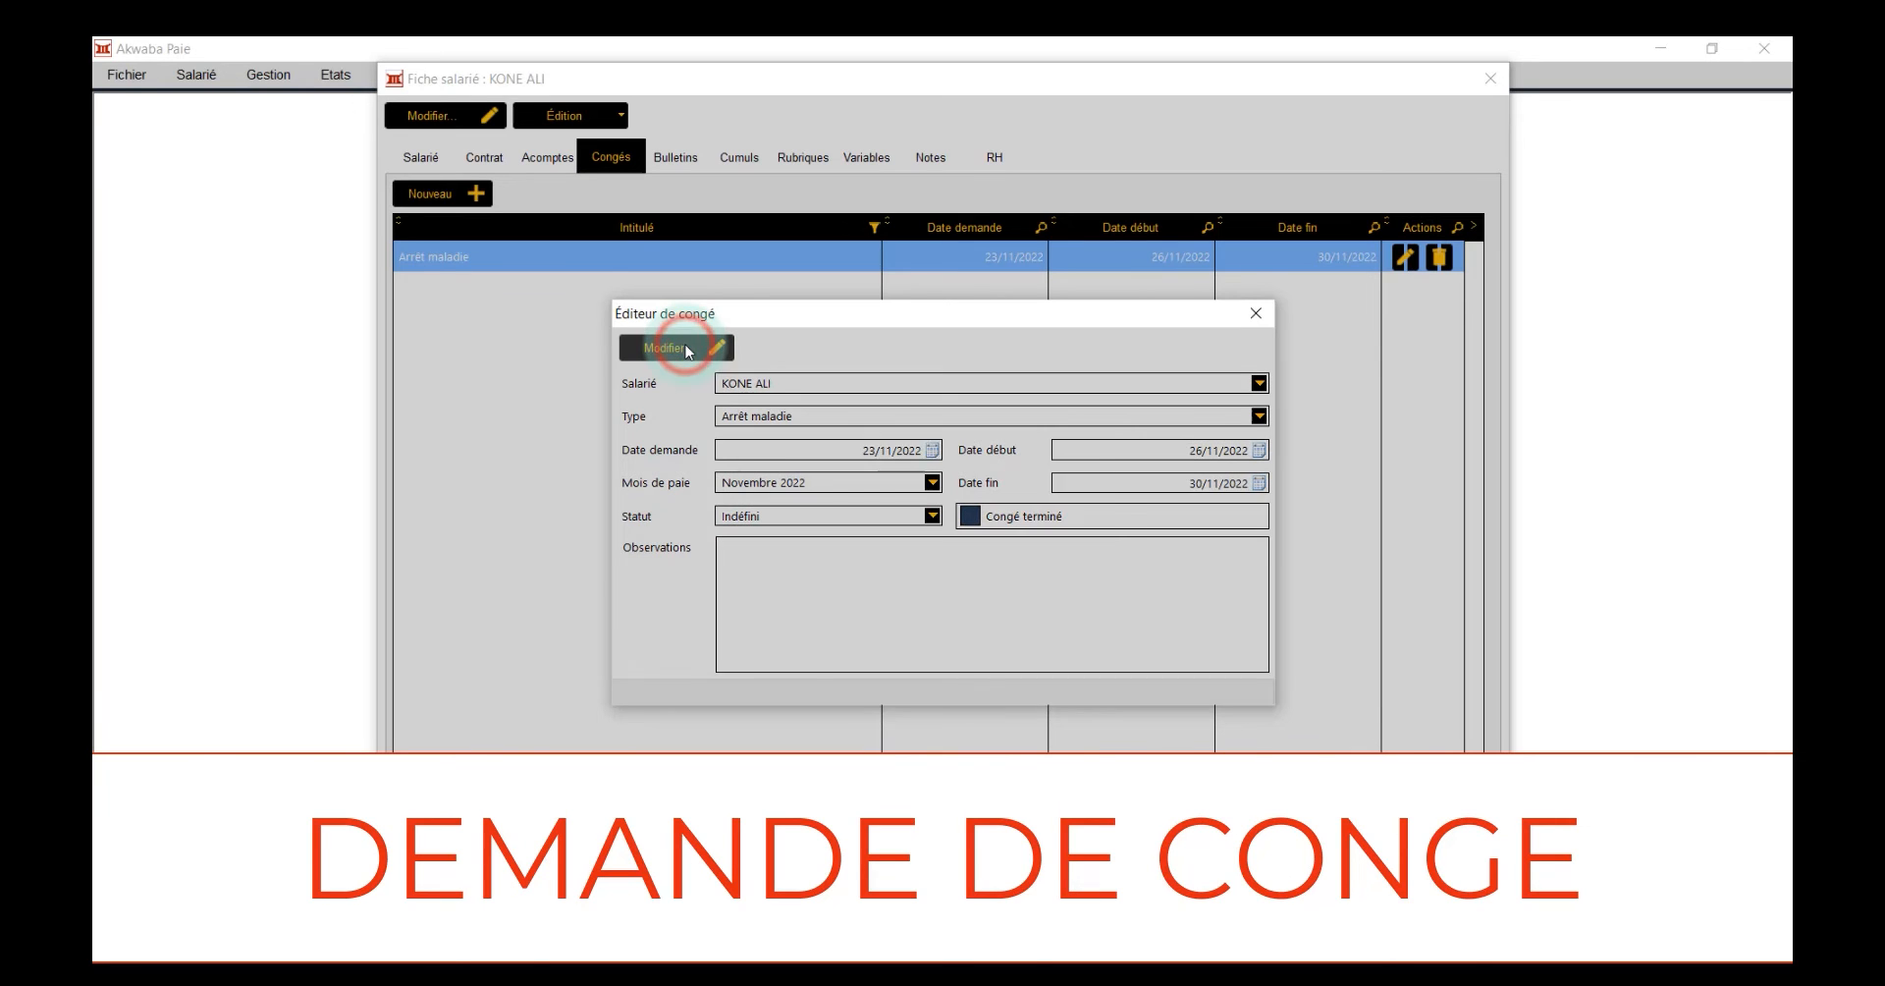
{"action": "left_click", "coordinate": [880, 577]}
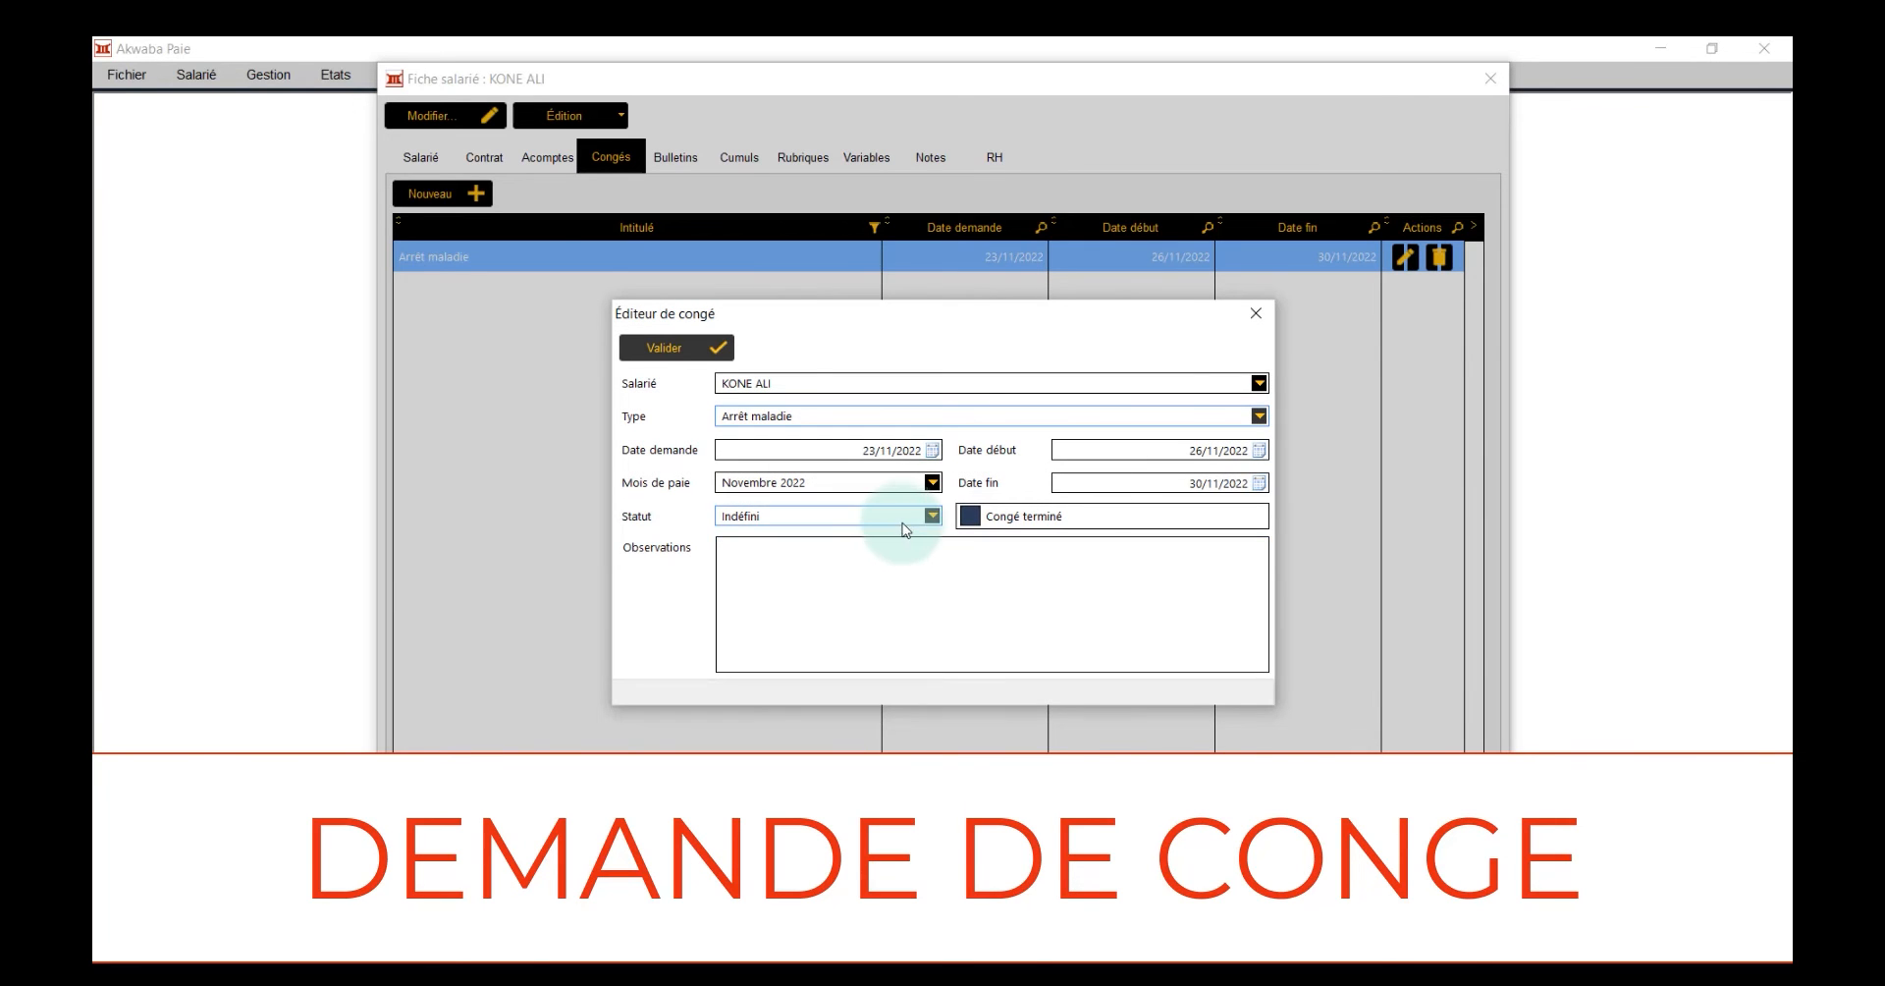
{"action": "left_click", "coordinate": [905, 520]}
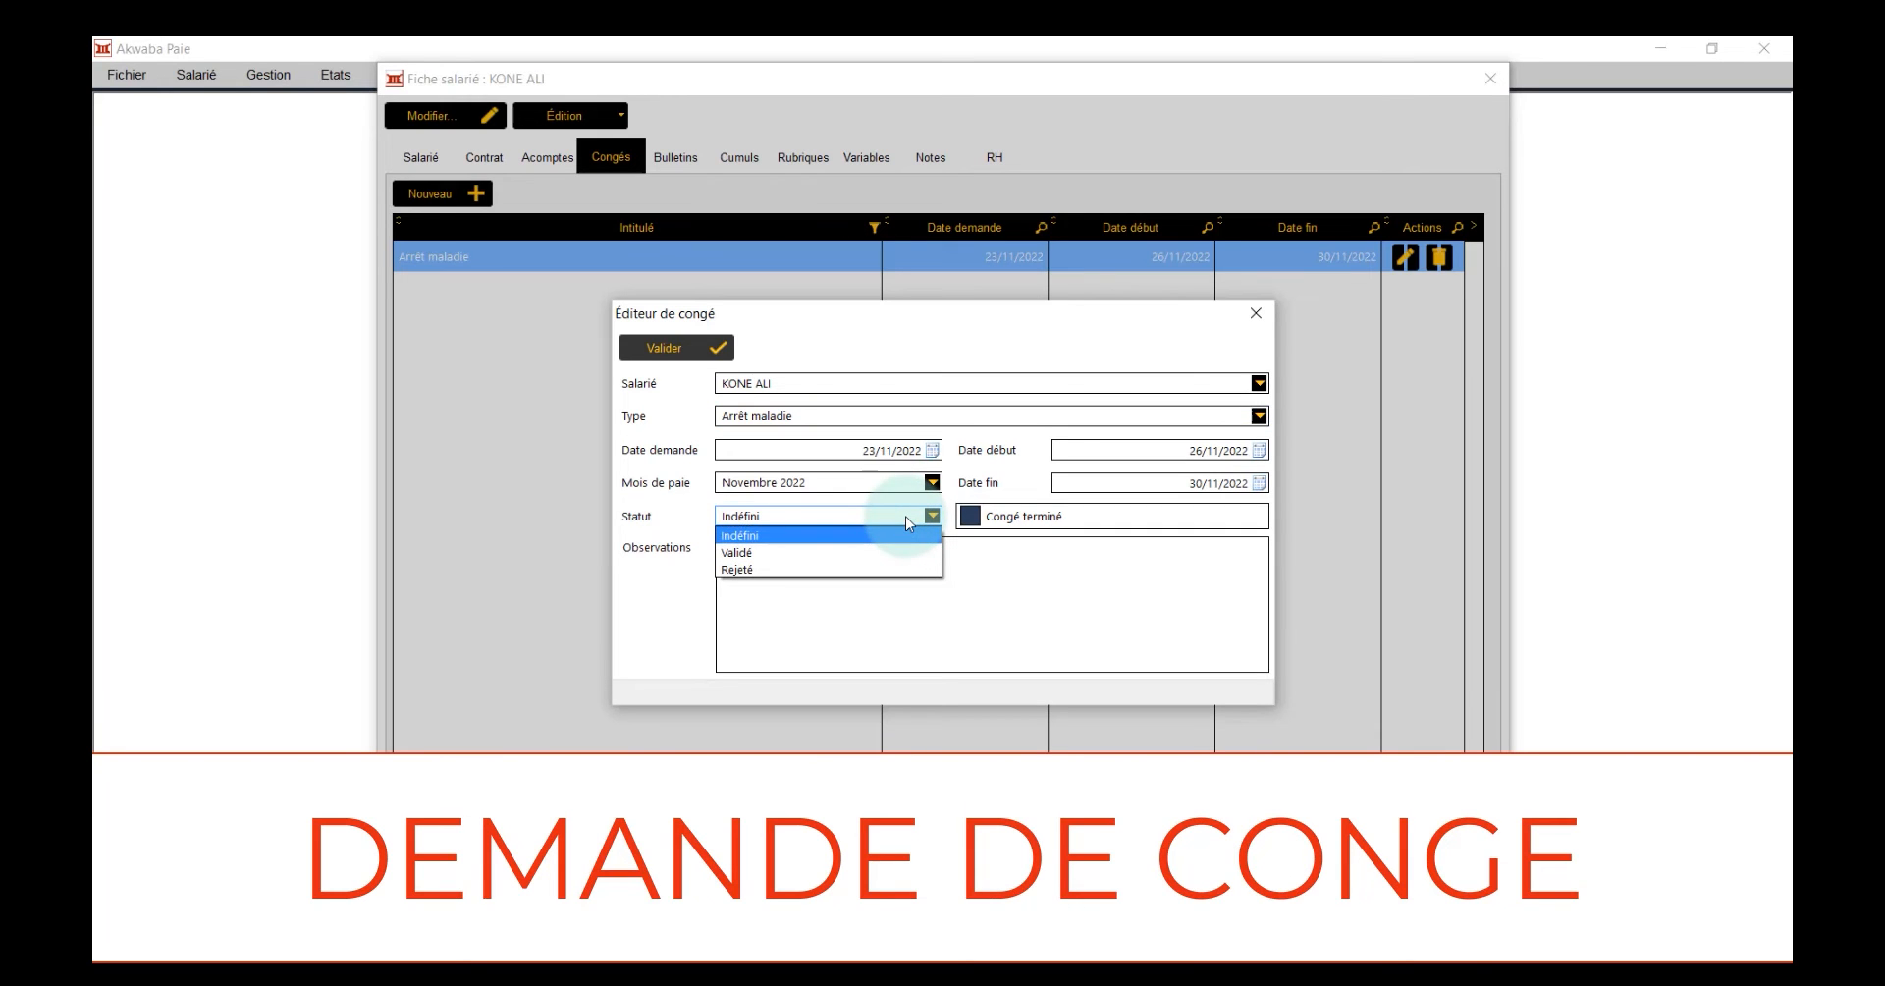
{"action": "left_click", "coordinate": [856, 555]}
Enter the observation "Renseignez ici les details liés à l'arrêt maladie." for the leave and validate the changes
{"action": "left_click", "coordinate": [890, 560]}
{"action": "type", "text": "Renseign"}
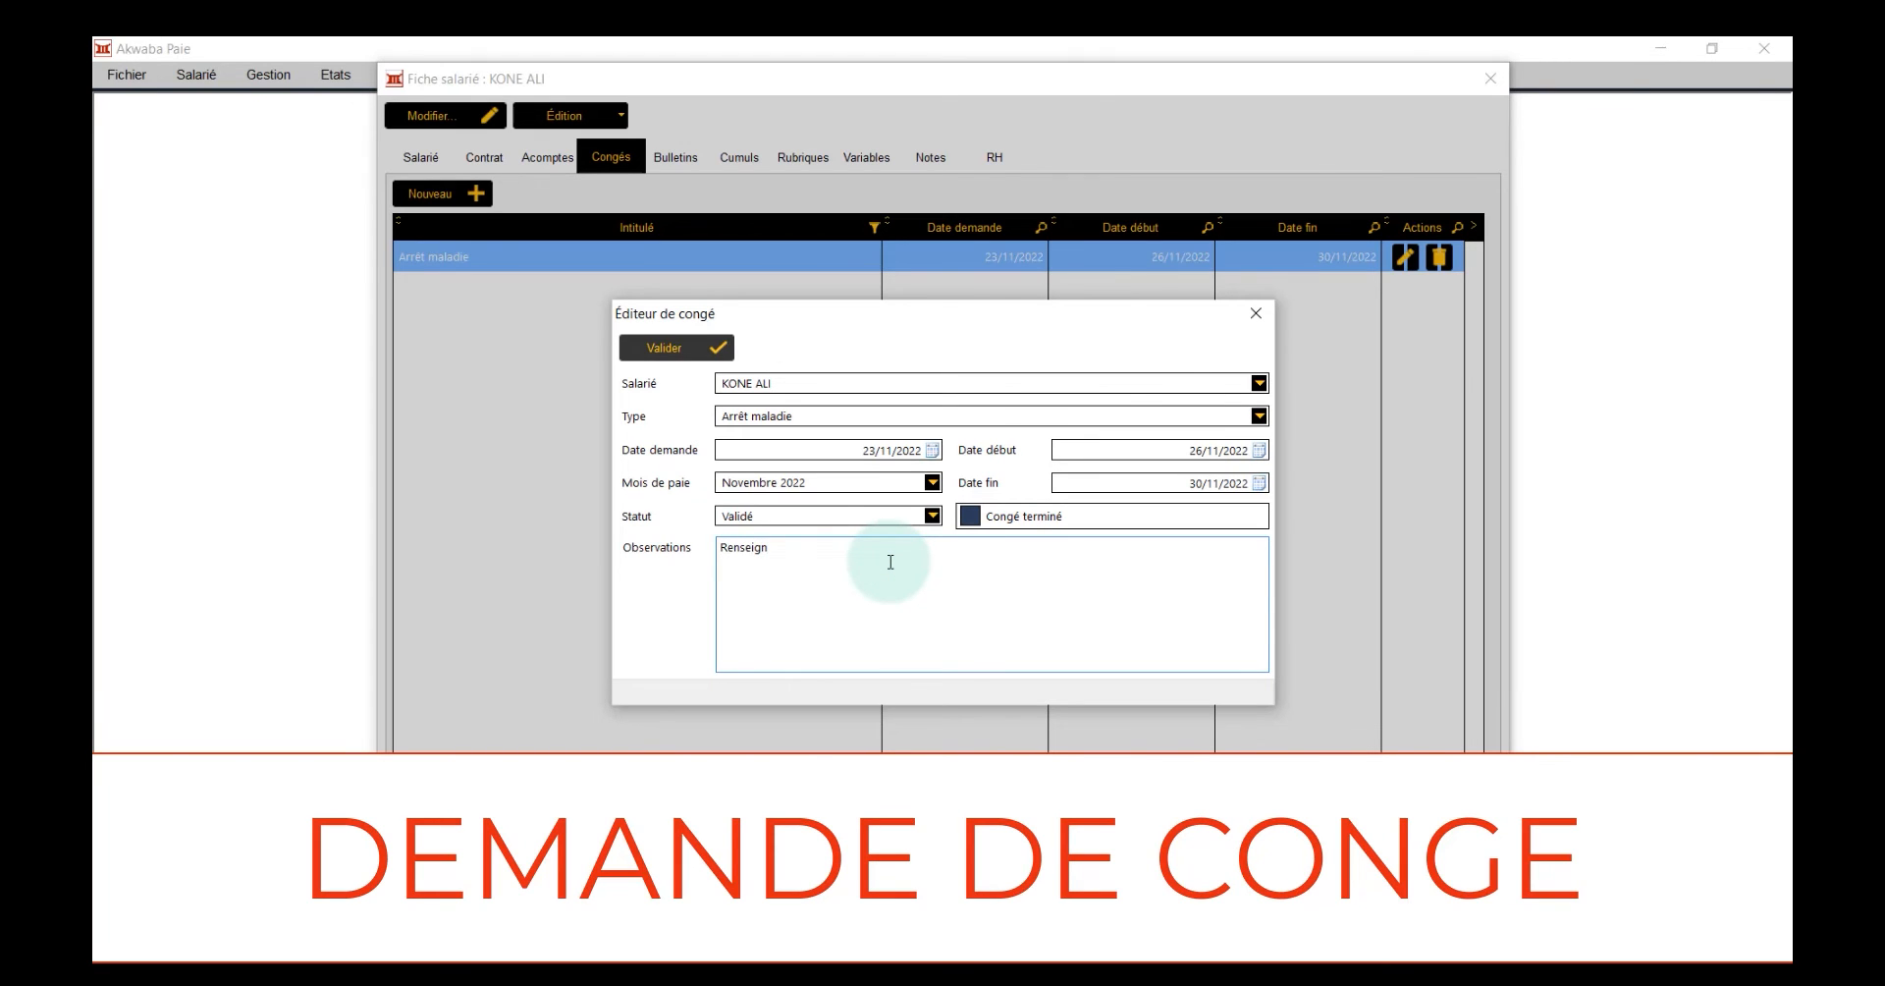
{"action": "type", "text": "ez ici les details liés à l'arrêt maladie."}
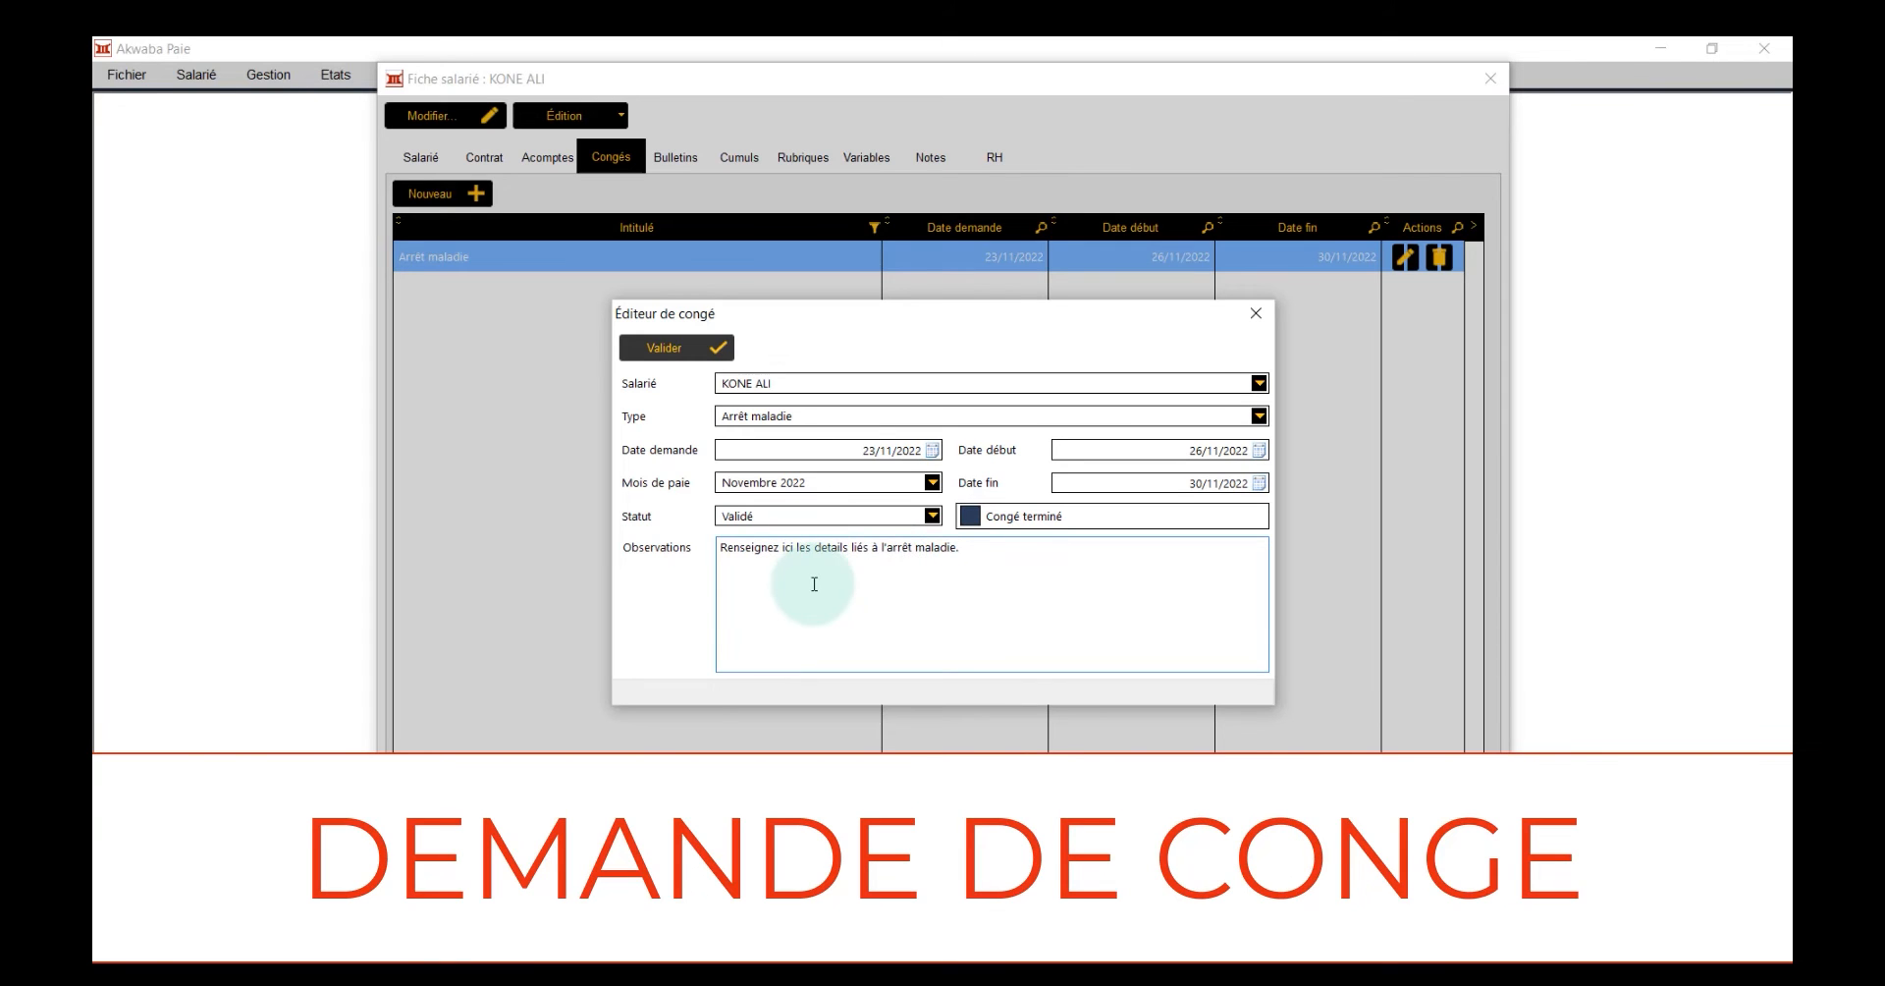
{"action": "left_click", "coordinate": [690, 350]}
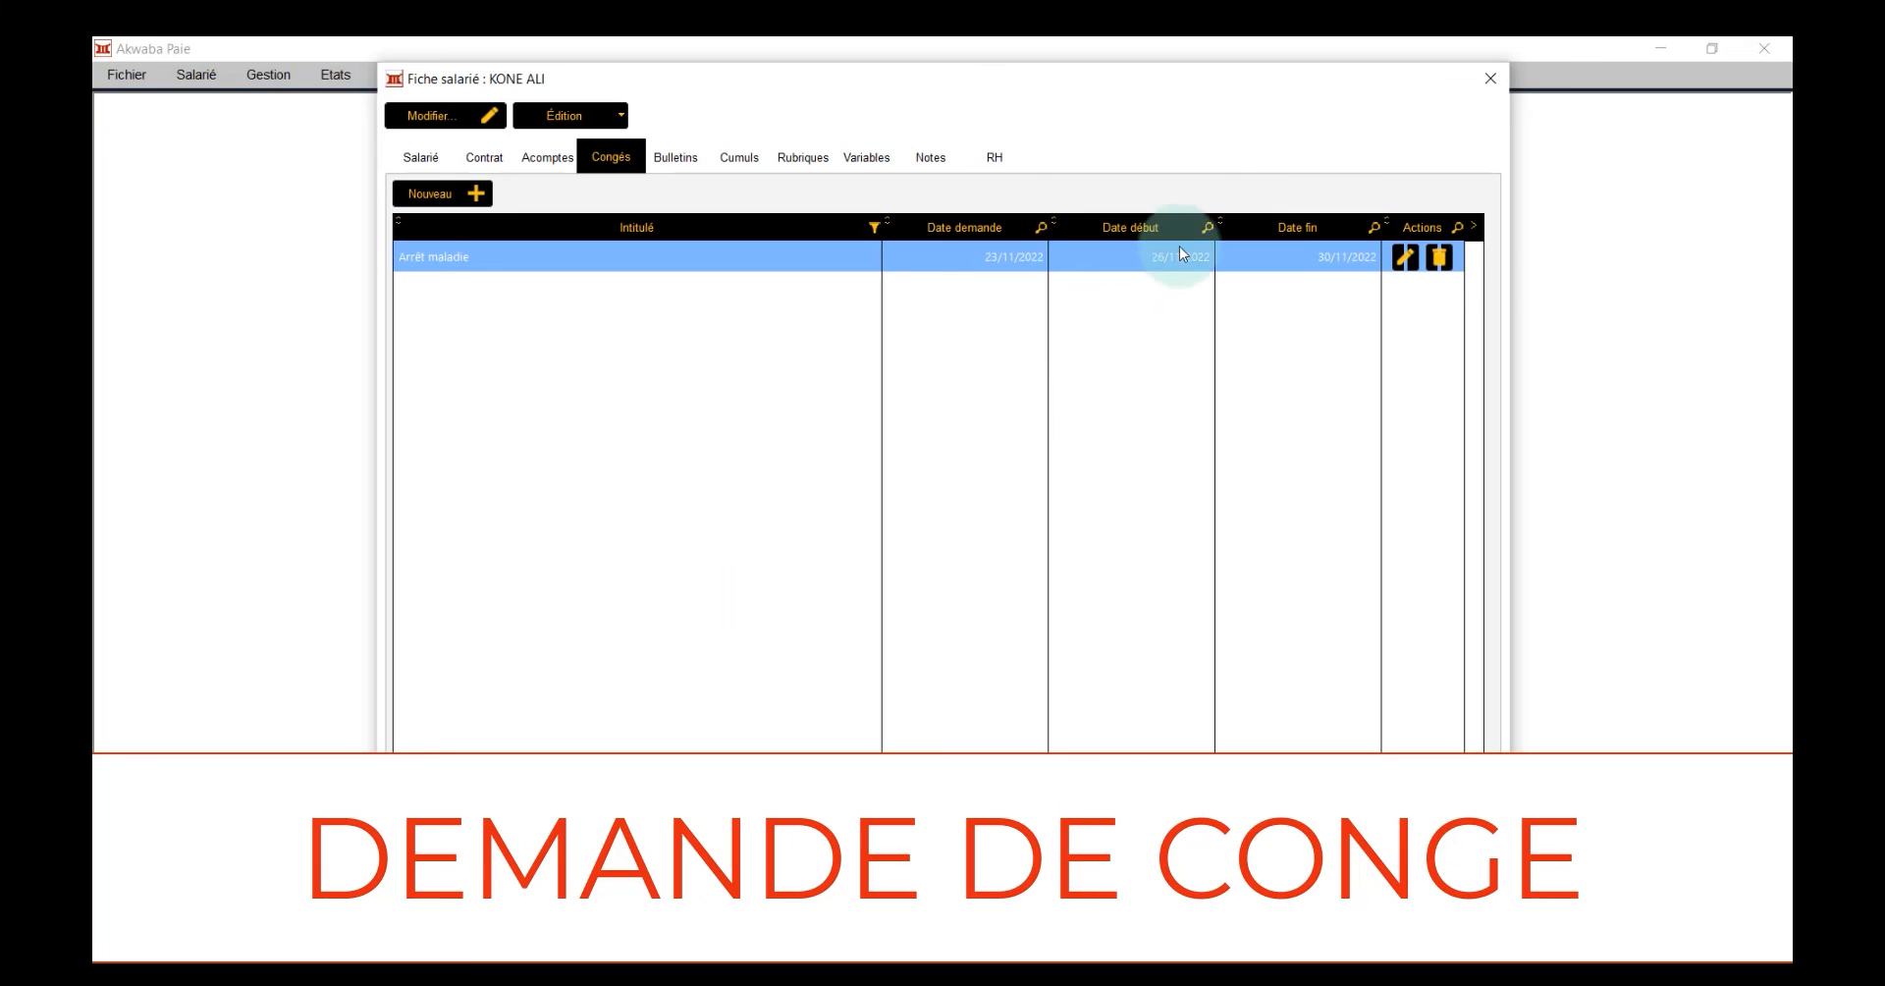
Review the saved Arrêt maladie leave, and close it along with the employee record and the record search window
{"action": "left_click", "coordinate": [1404, 258]}
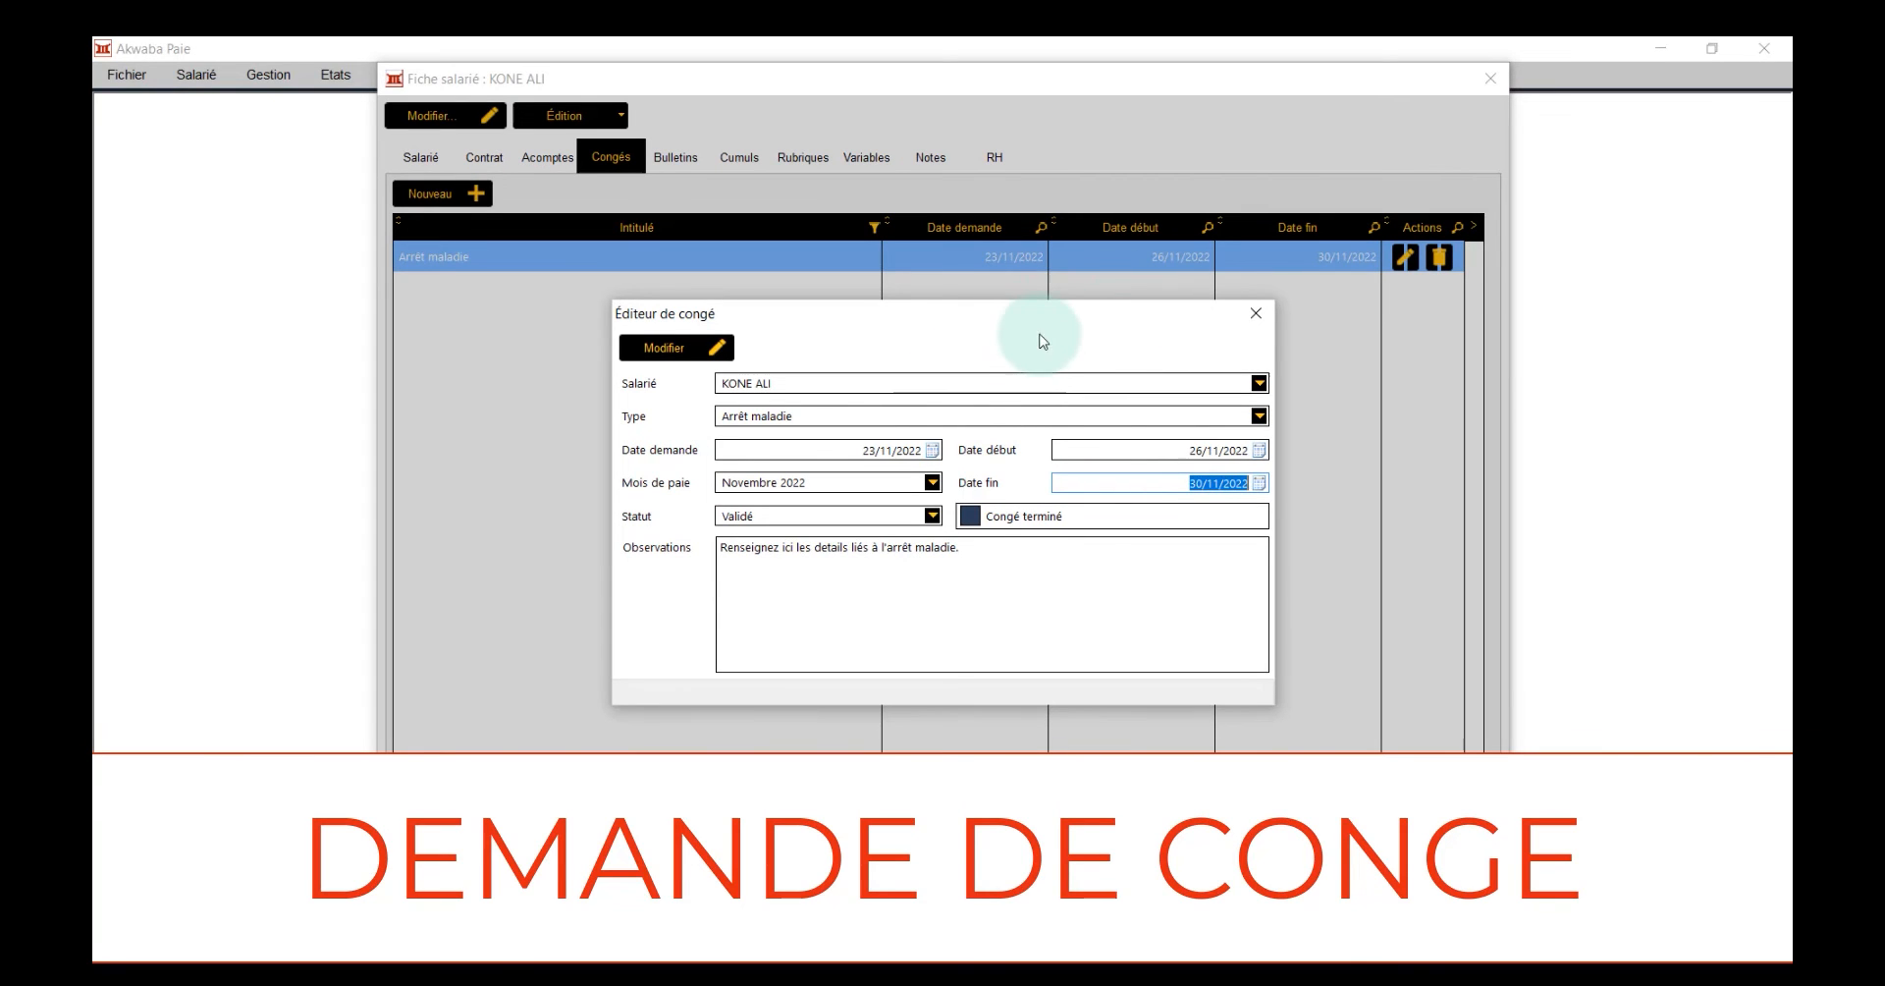
{"action": "left_click", "coordinate": [1256, 313]}
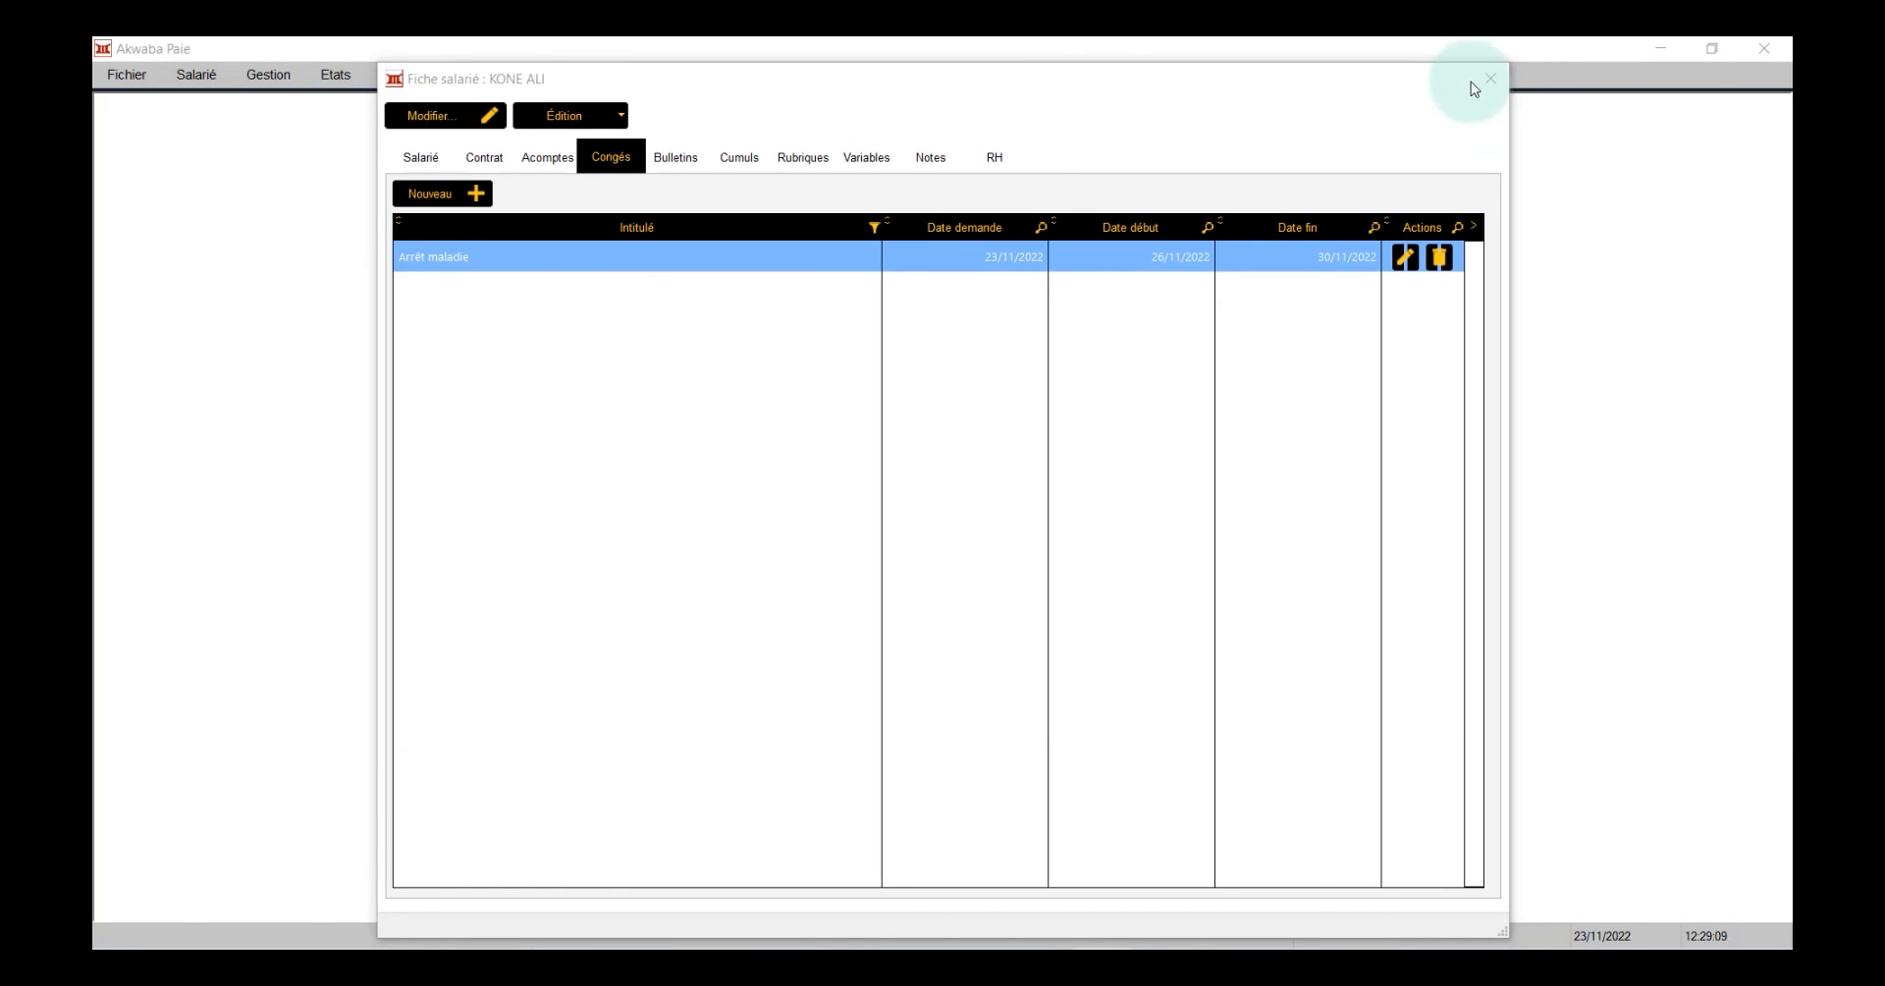
{"action": "left_click", "coordinate": [1491, 81]}
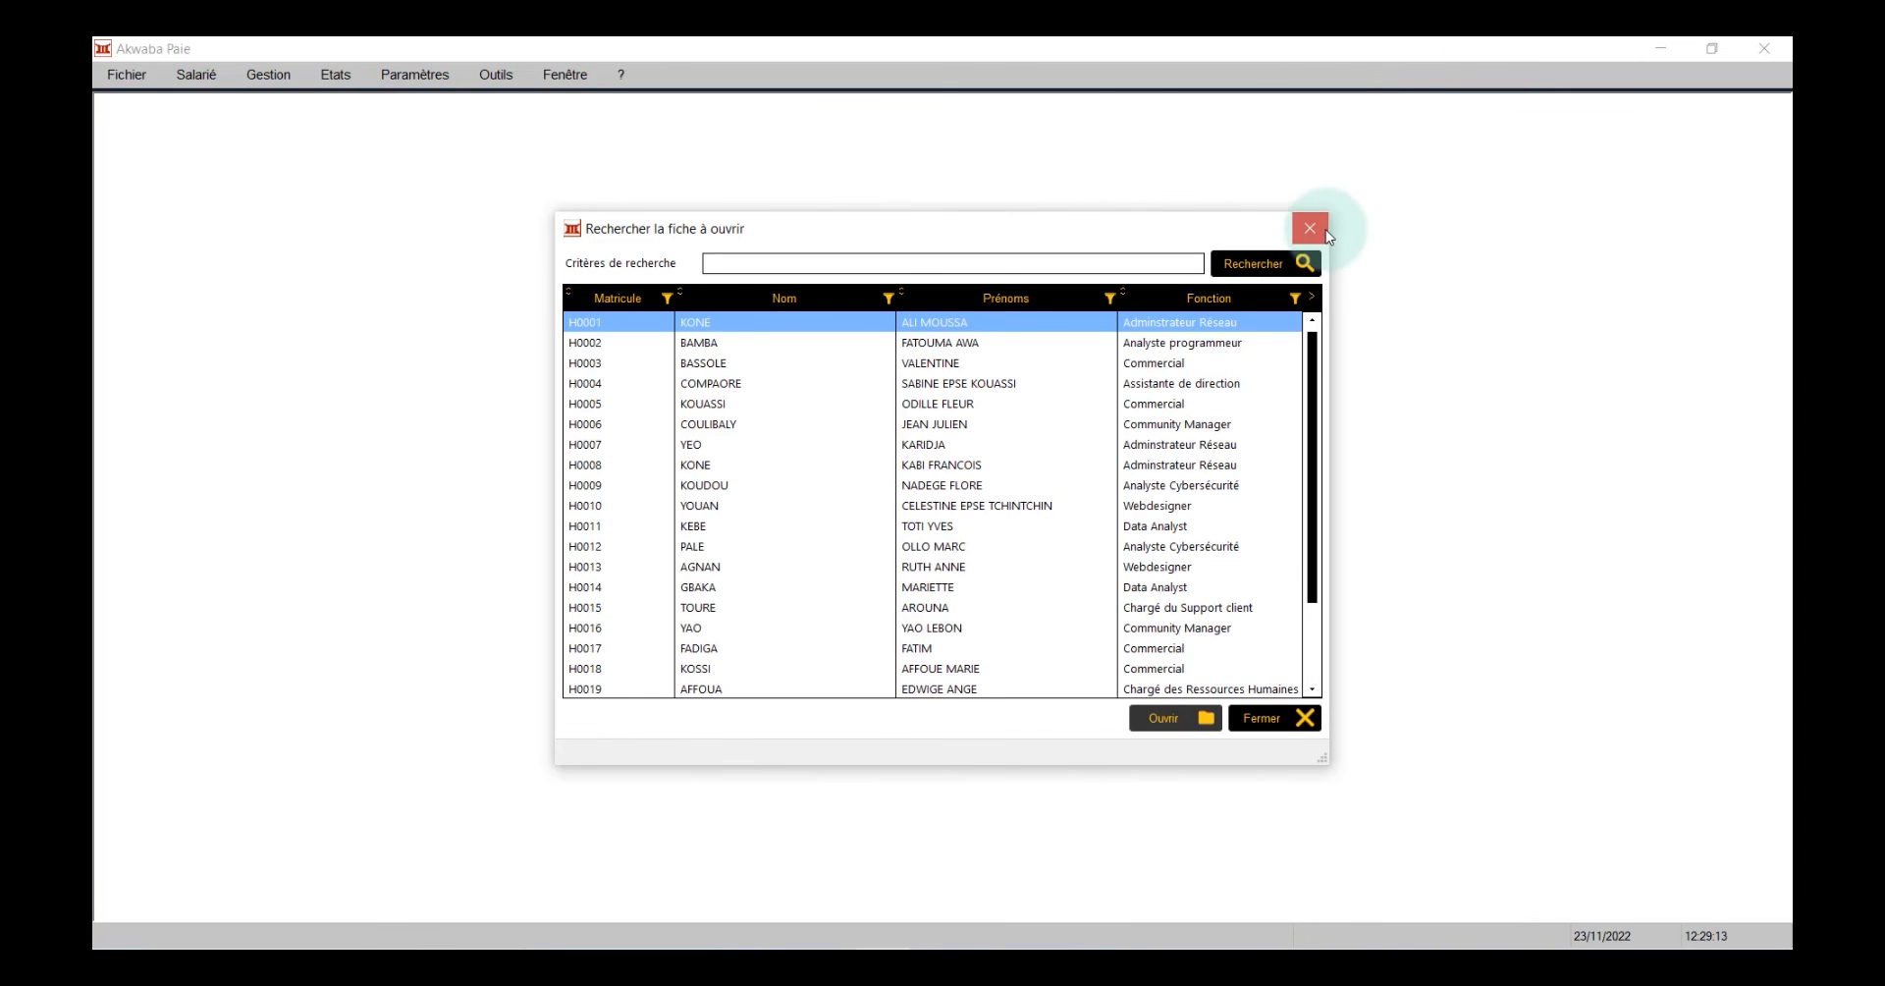
{"action": "left_click", "coordinate": [1310, 229]}
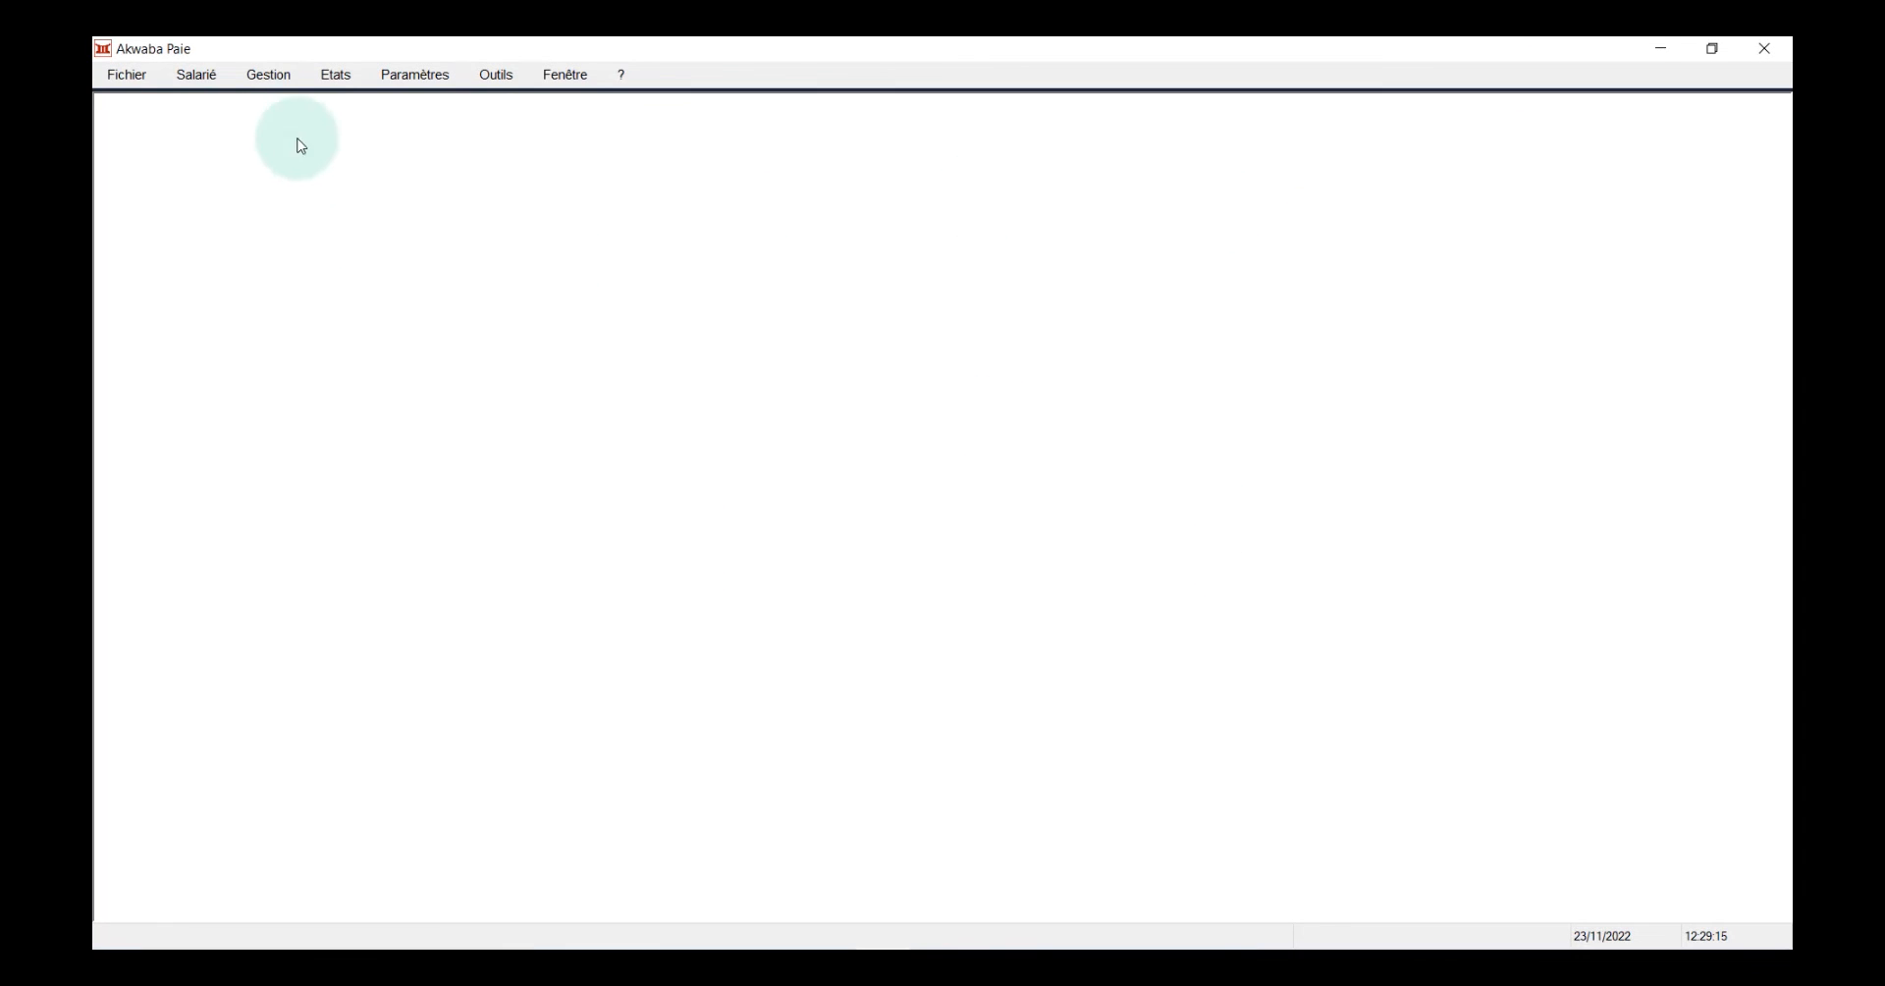
Open the individual variables entry and select the employee with the sick leave
{"action": "left_click", "coordinate": [285, 77]}
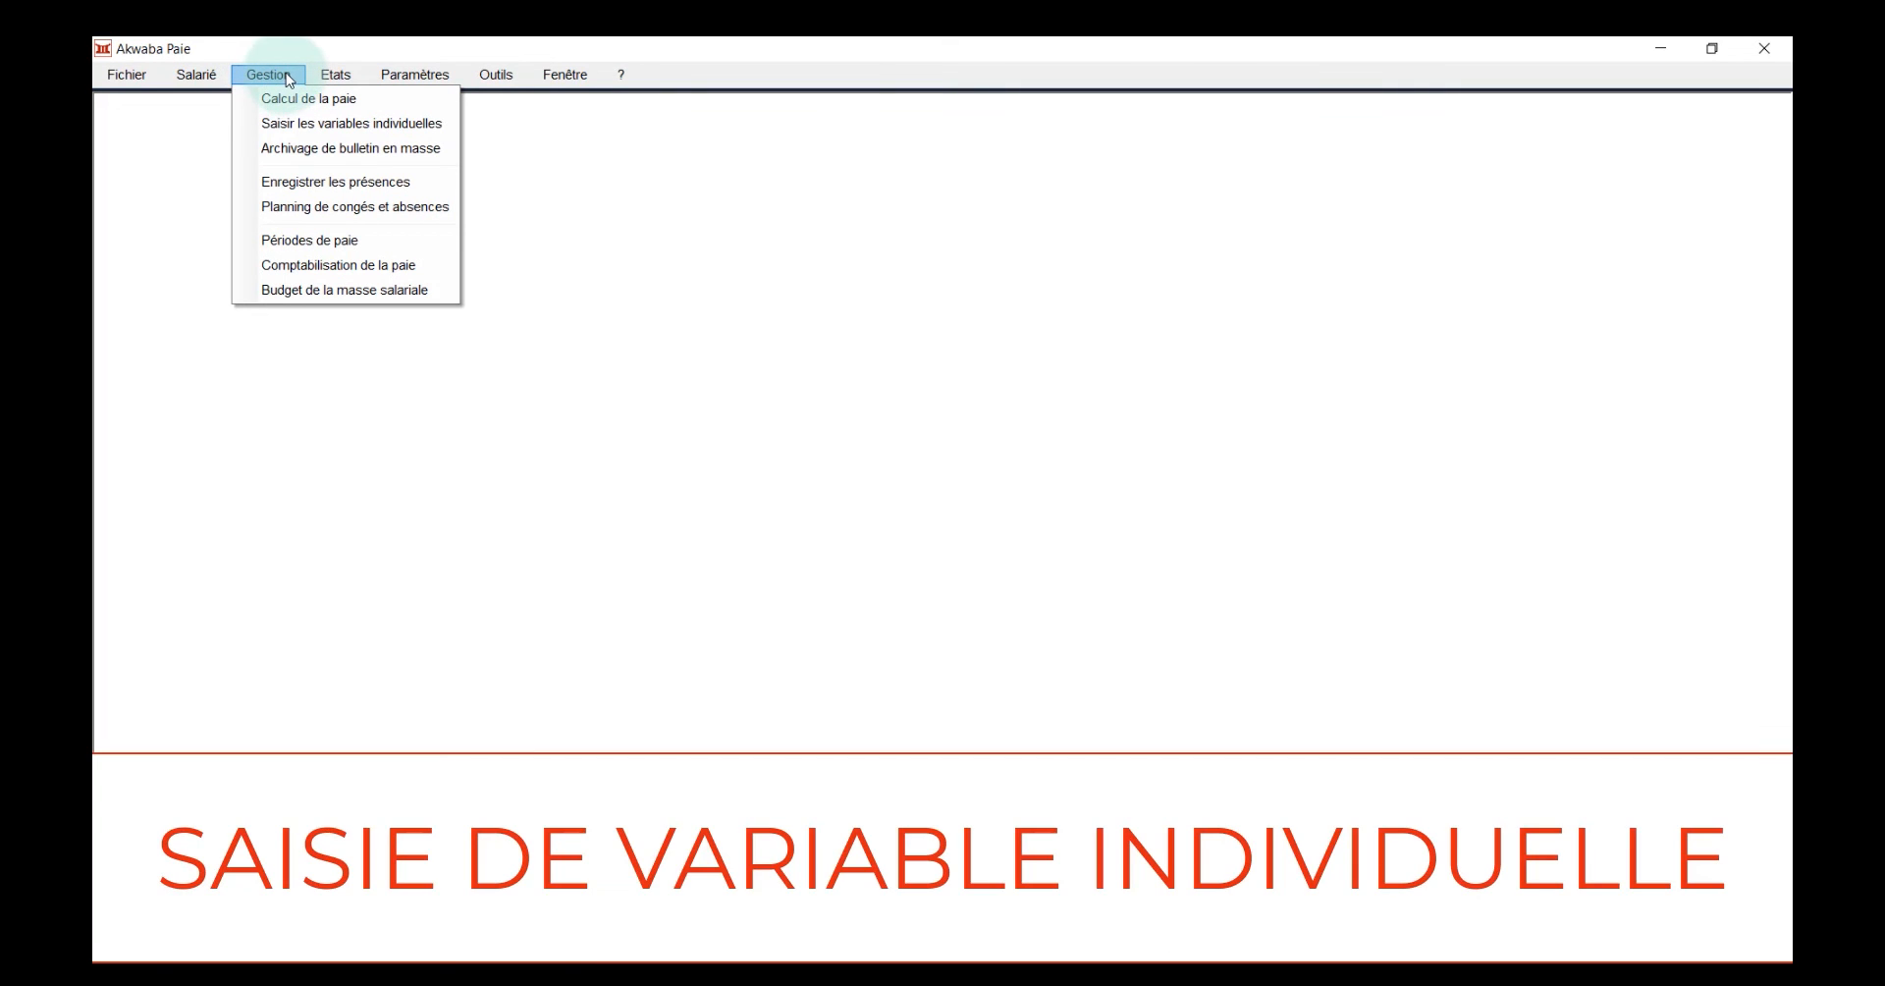
{"action": "left_click", "coordinate": [292, 126]}
{"action": "left_click", "coordinate": [292, 126]}
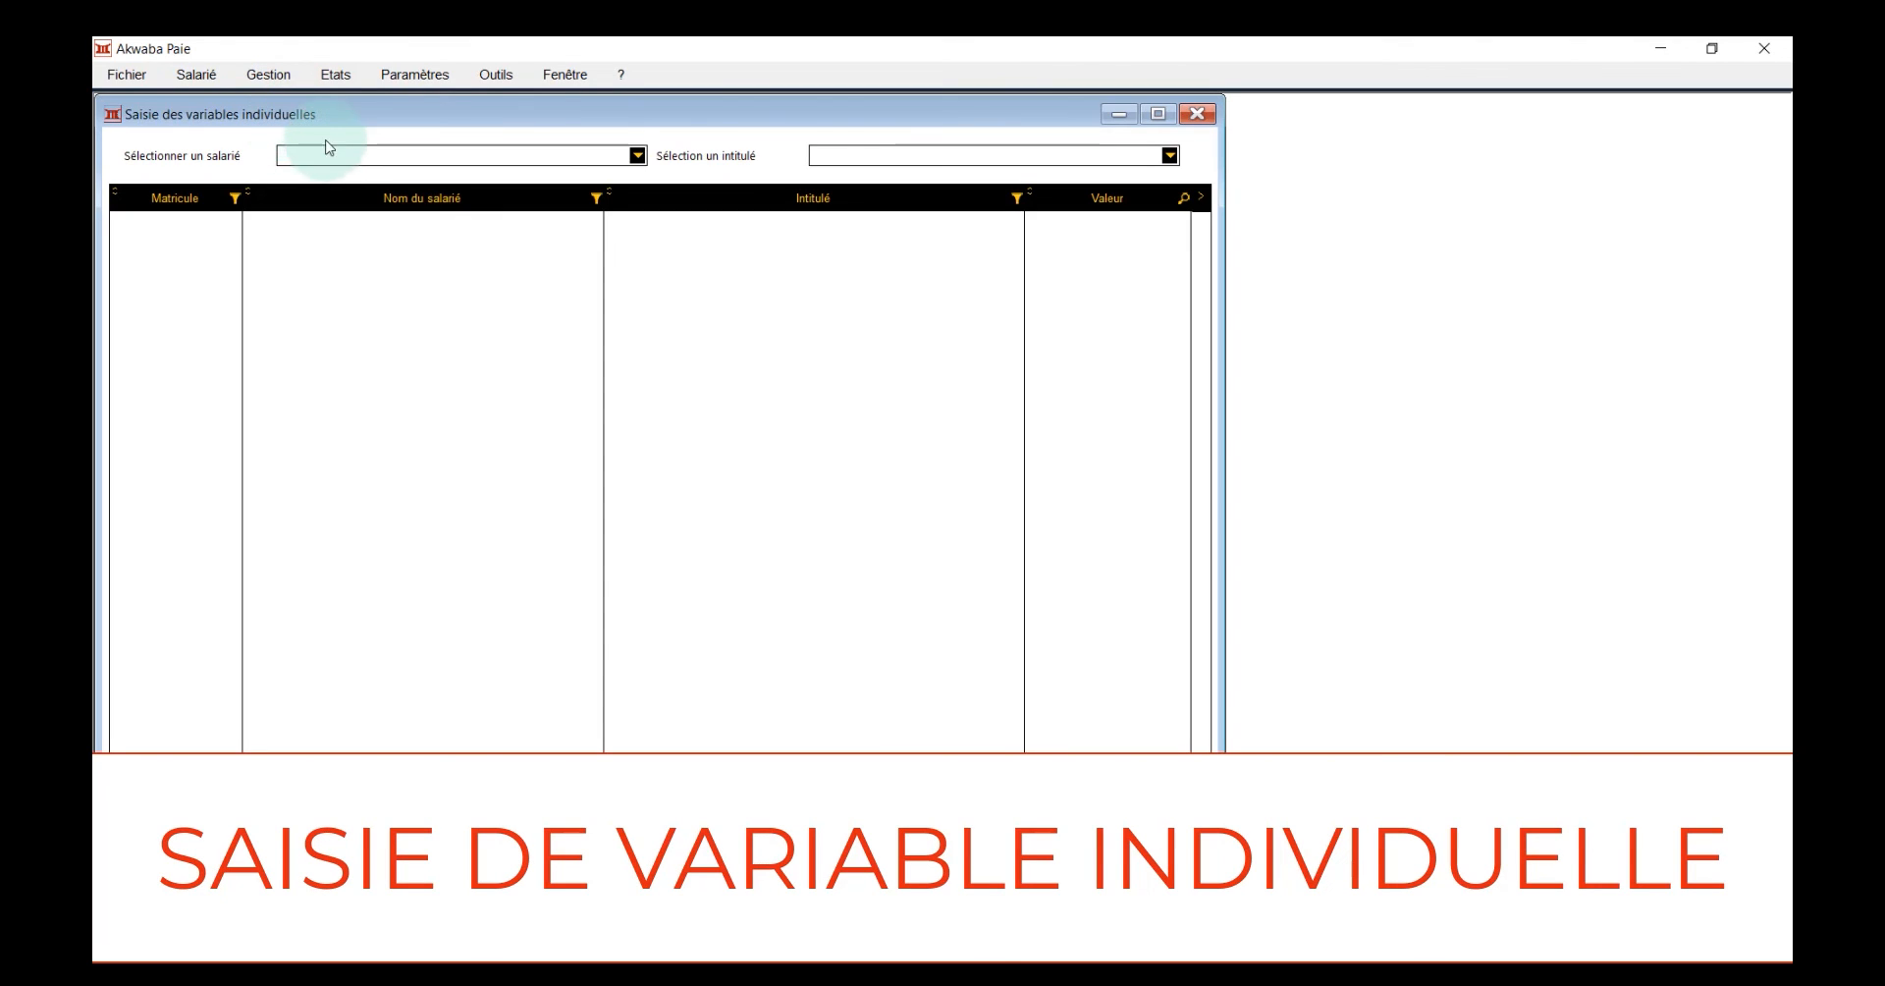
{"action": "left_click", "coordinate": [363, 153]}
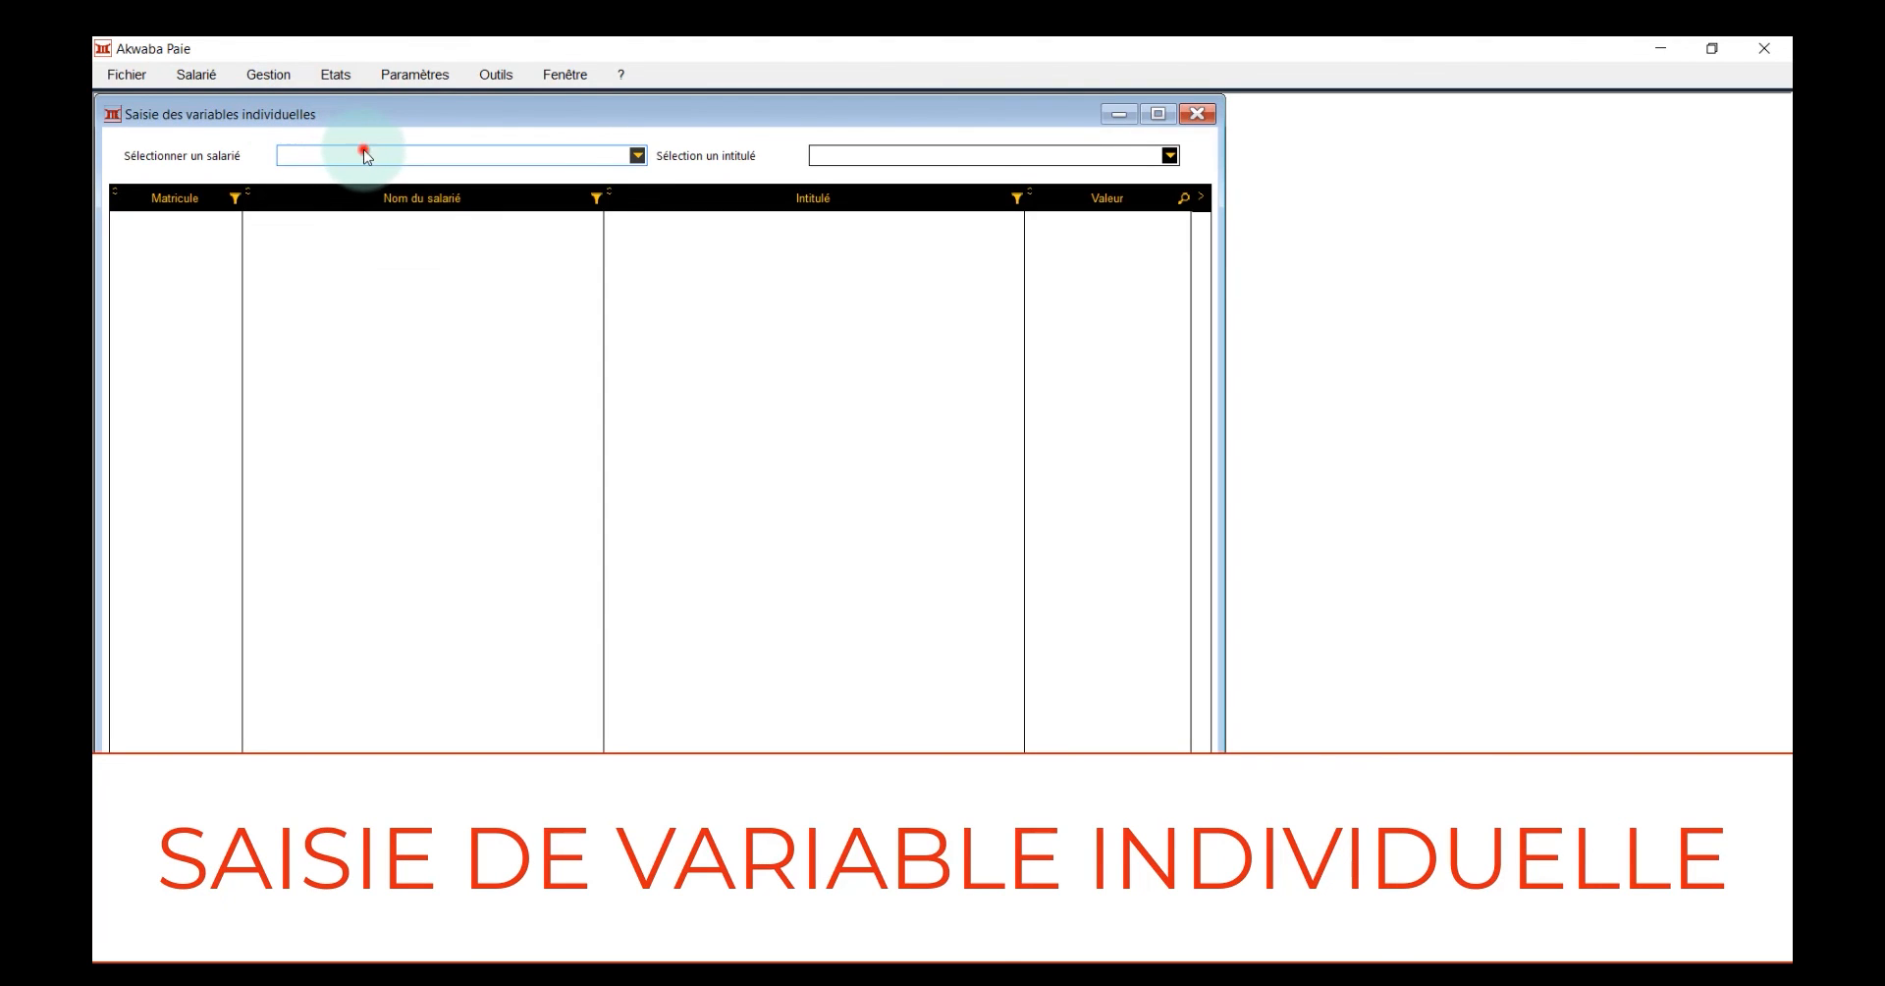
{"action": "left_click", "coordinate": [363, 187]}
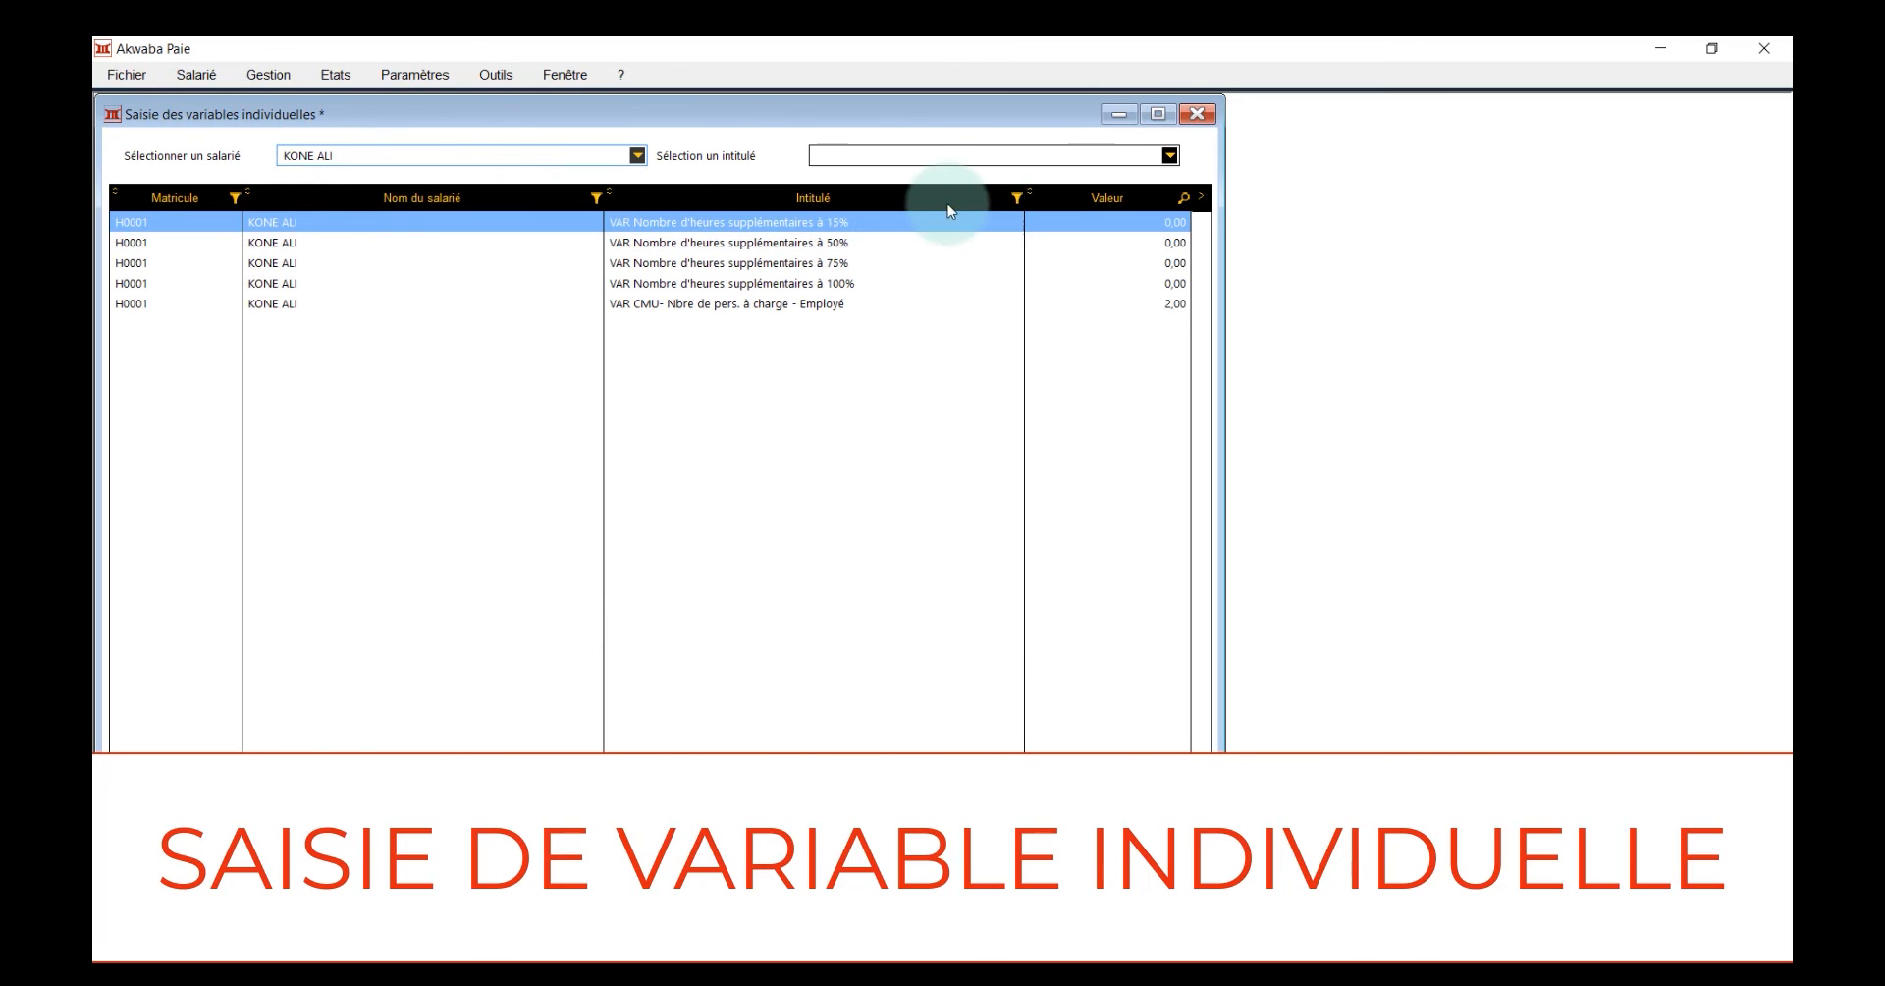
Set the employee's number of overtime hours at 15% to 15
{"action": "left_click", "coordinate": [924, 240]}
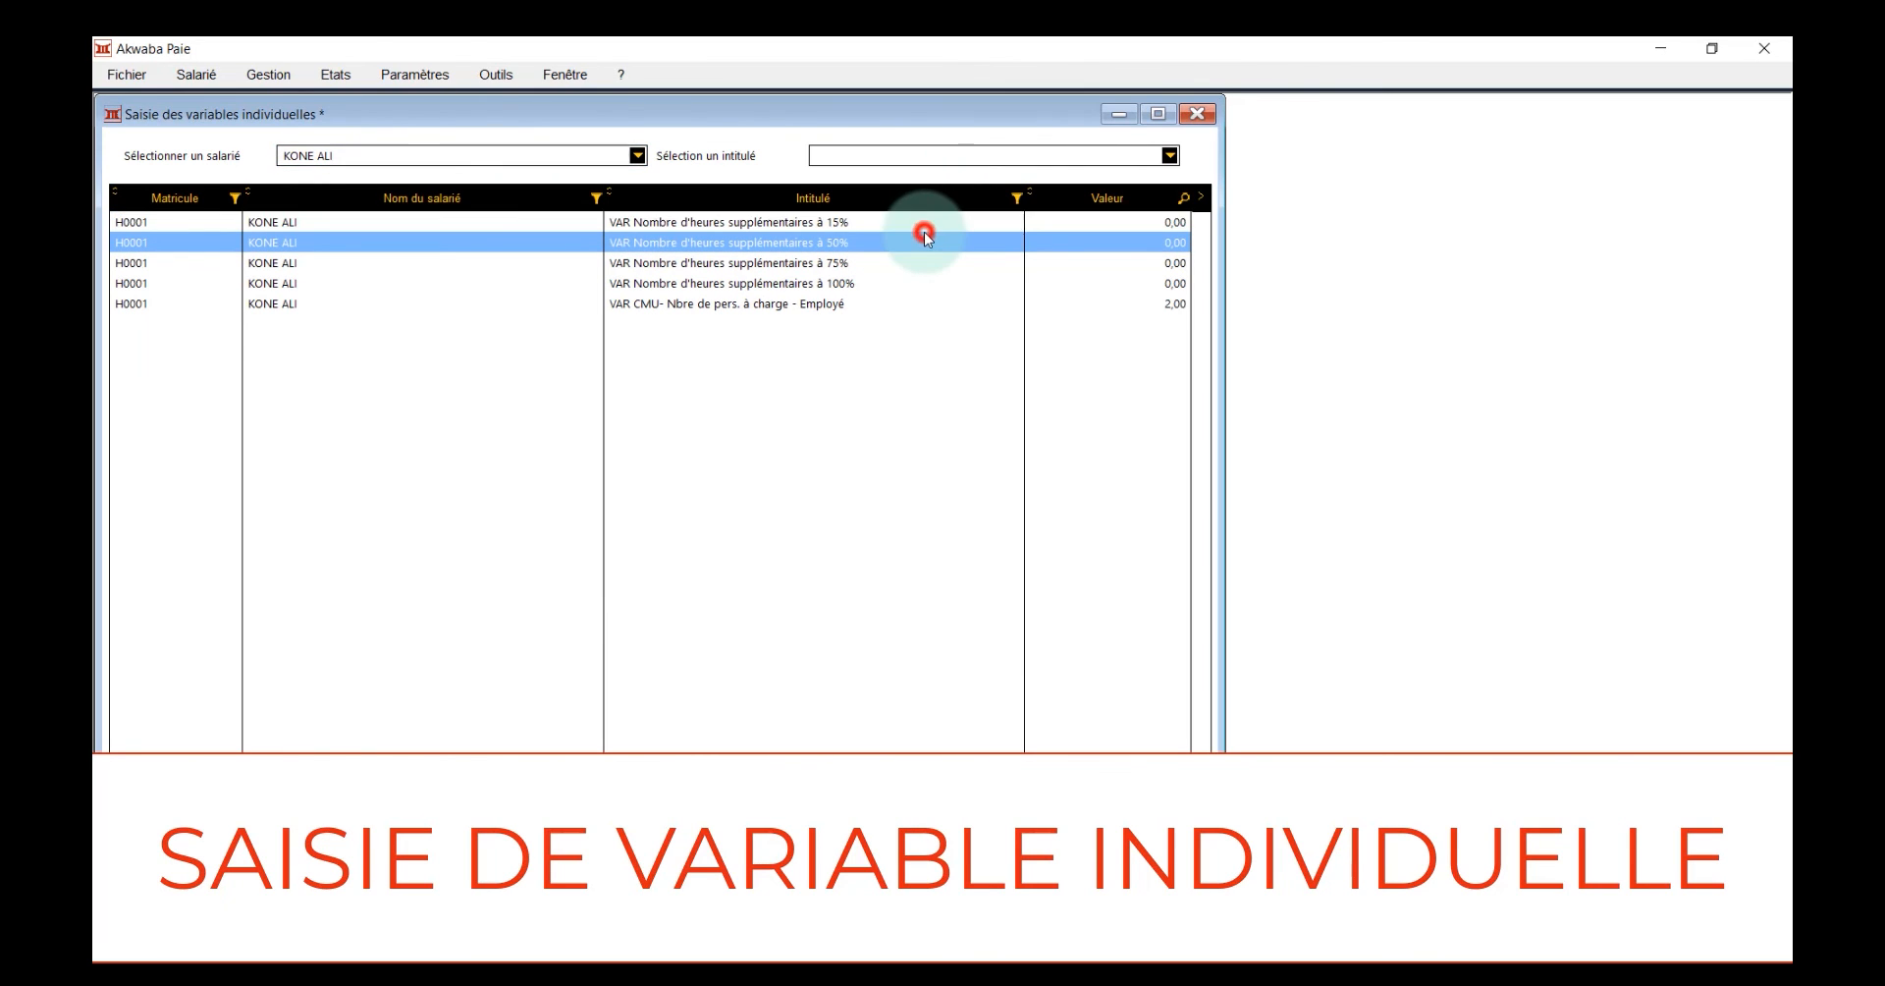
{"action": "left_click", "coordinate": [1104, 222]}
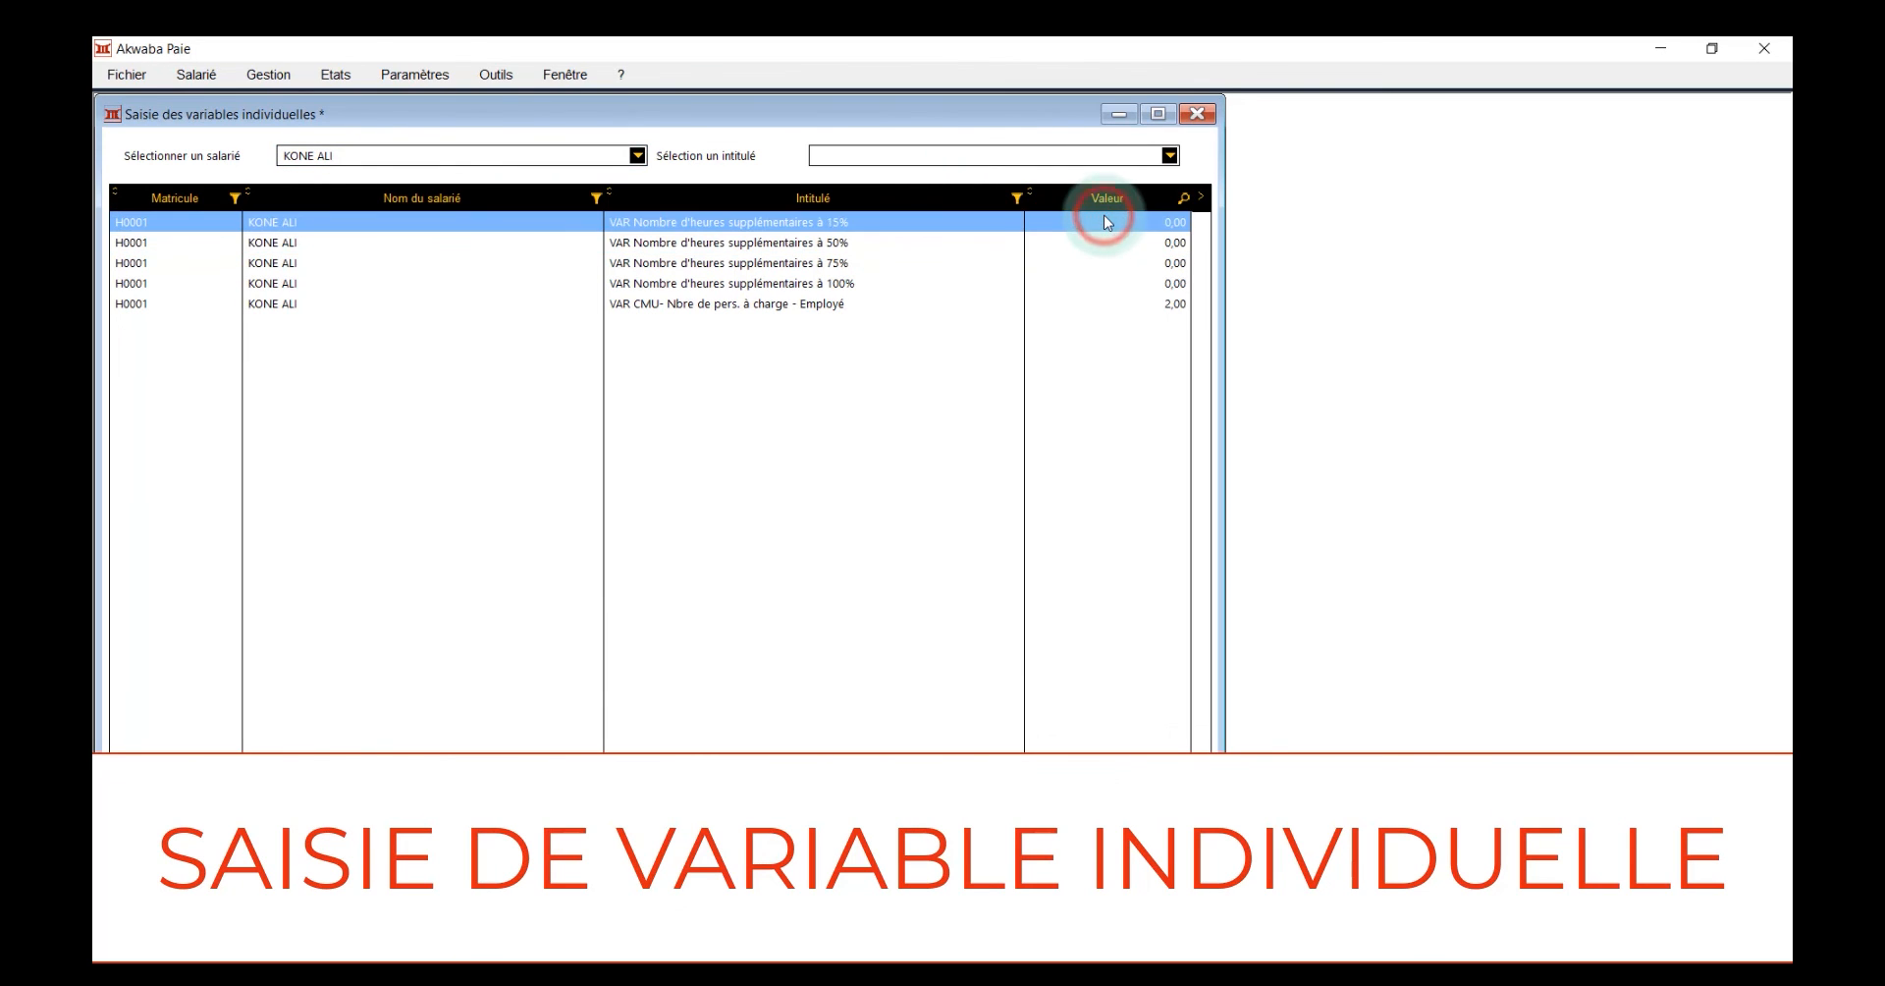
{"action": "left_click", "coordinate": [1104, 222]}
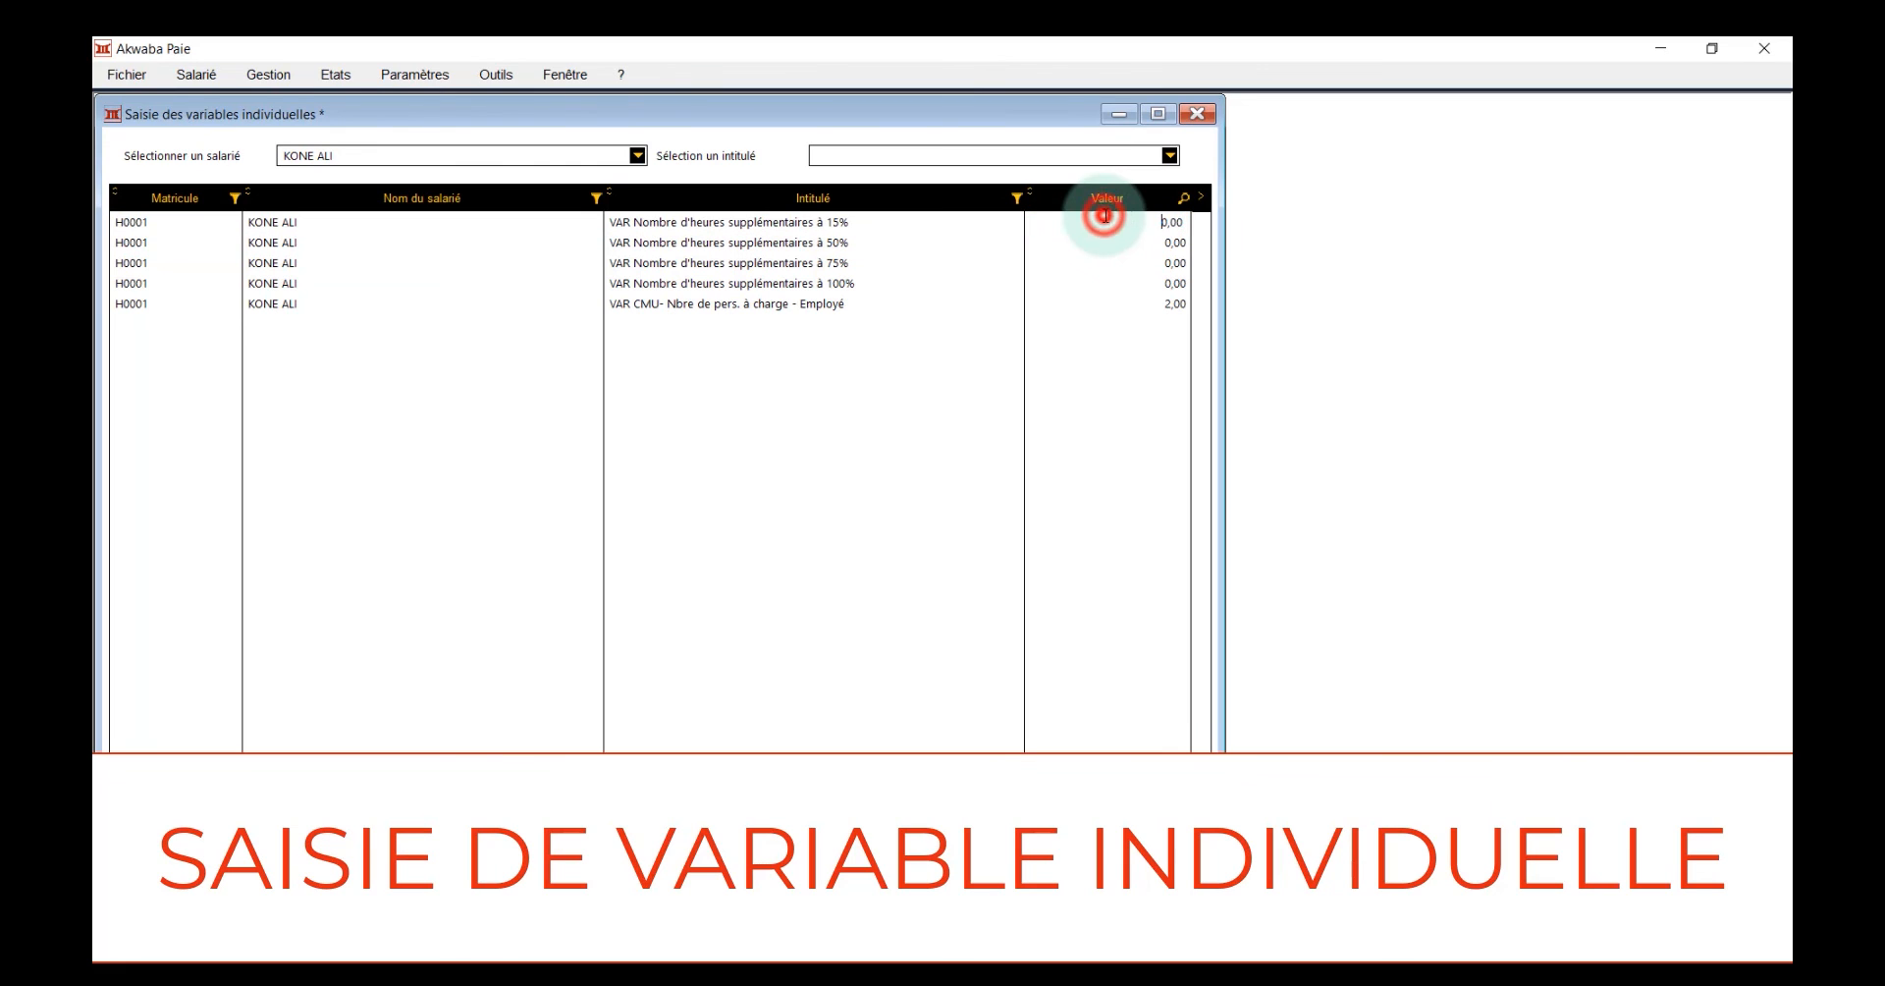
{"action": "left_click", "coordinate": [1104, 222]}
{"action": "type", "text": "15"}
Set the employee's number of overtime hours at 50% to 5 and close the individual variables window
{"action": "left_click", "coordinate": [1187, 244]}
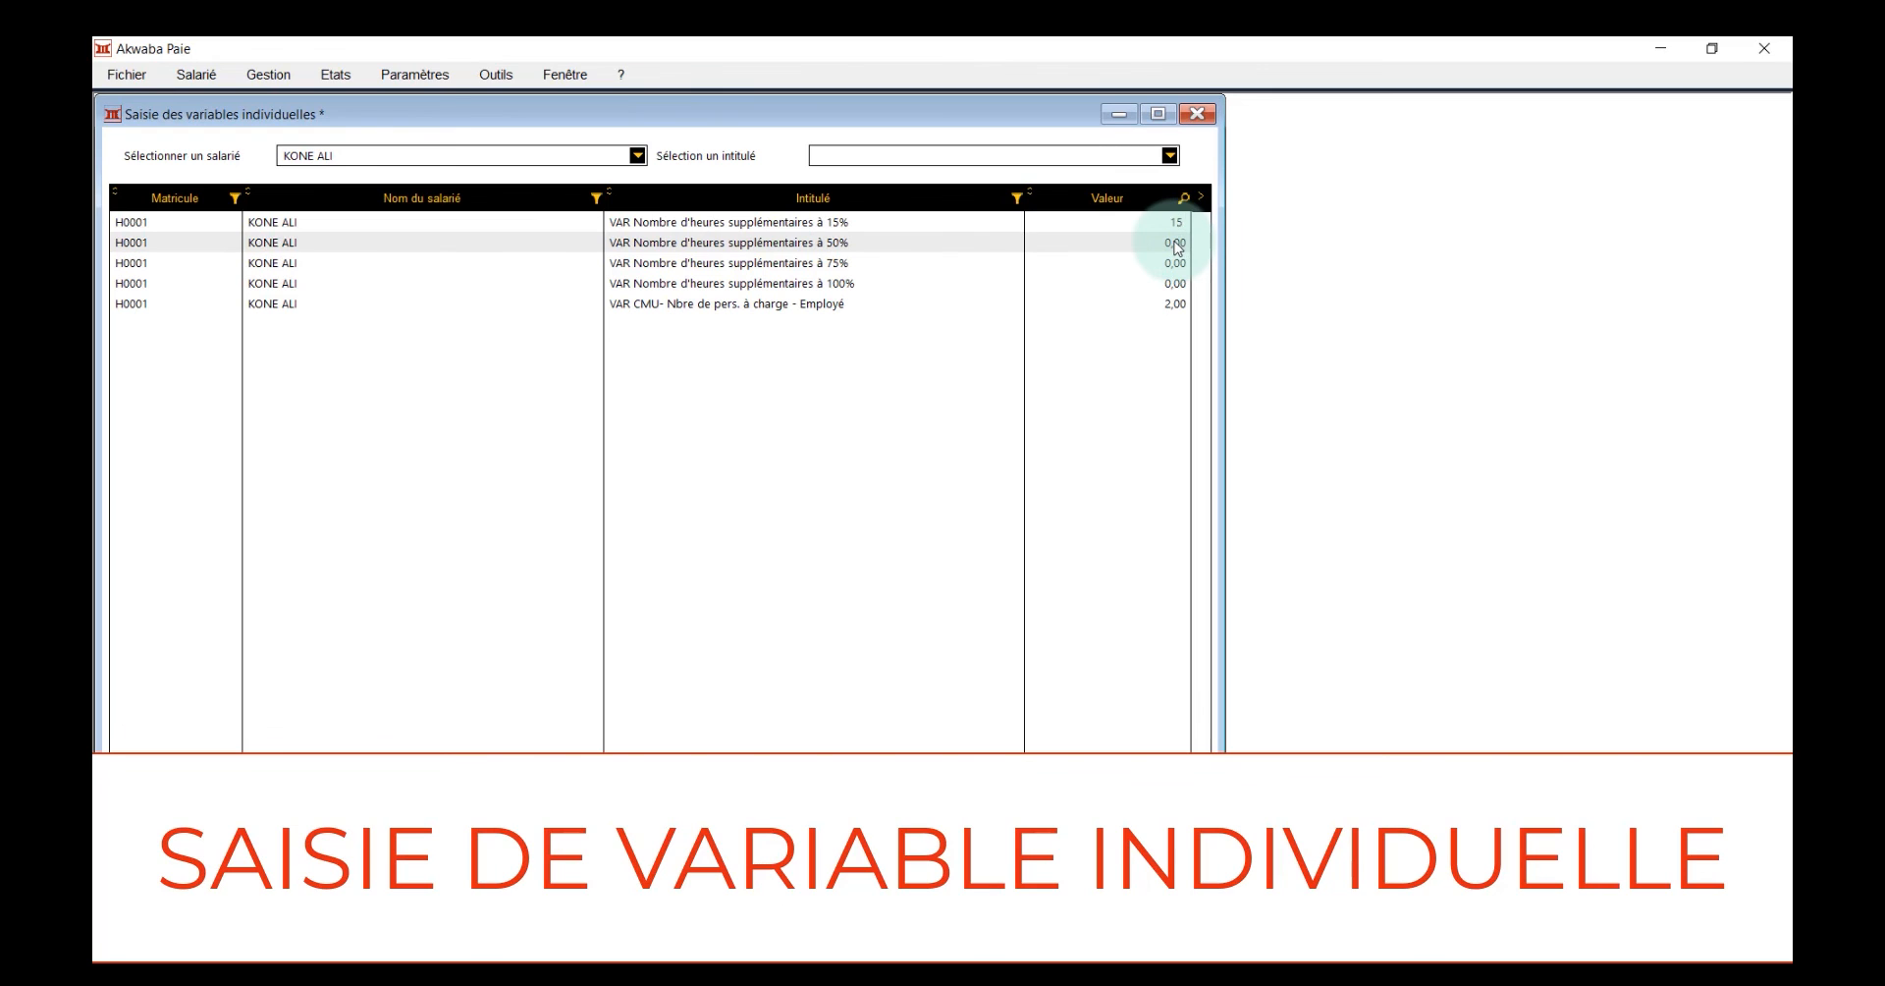
{"action": "left_click", "coordinate": [1177, 245]}
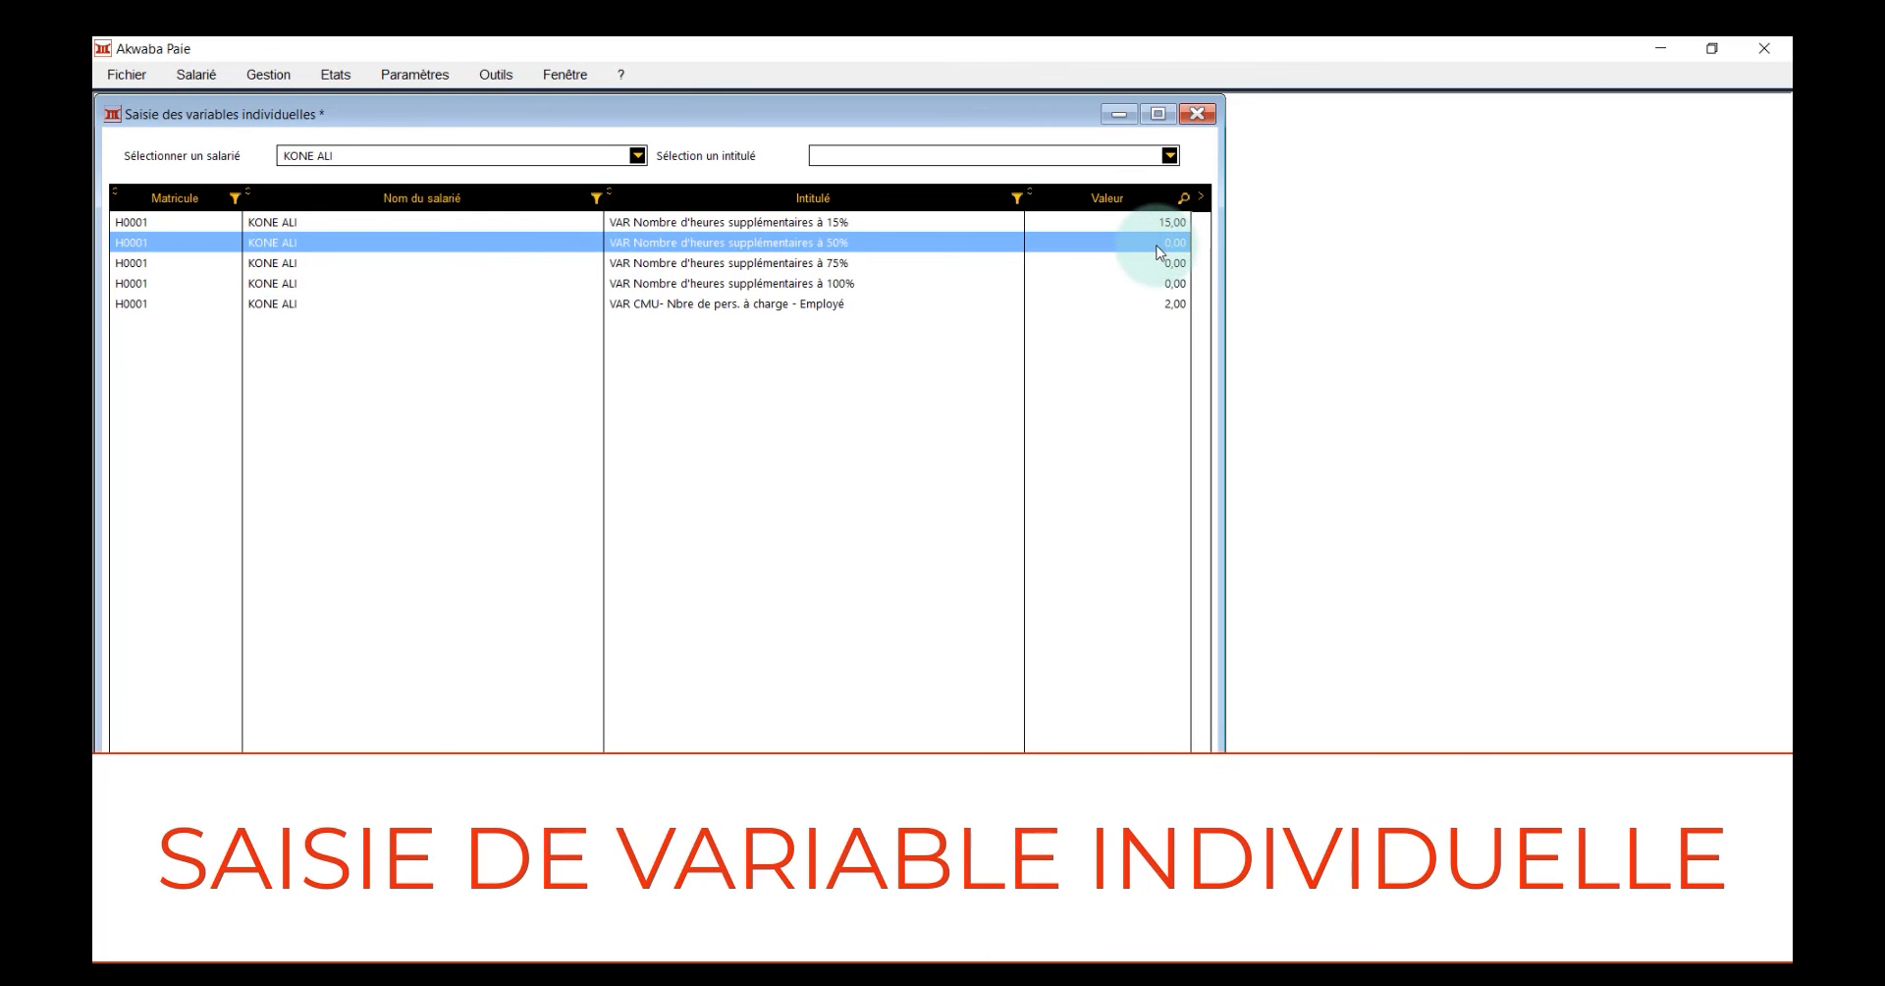
{"action": "left_click", "coordinate": [1160, 248]}
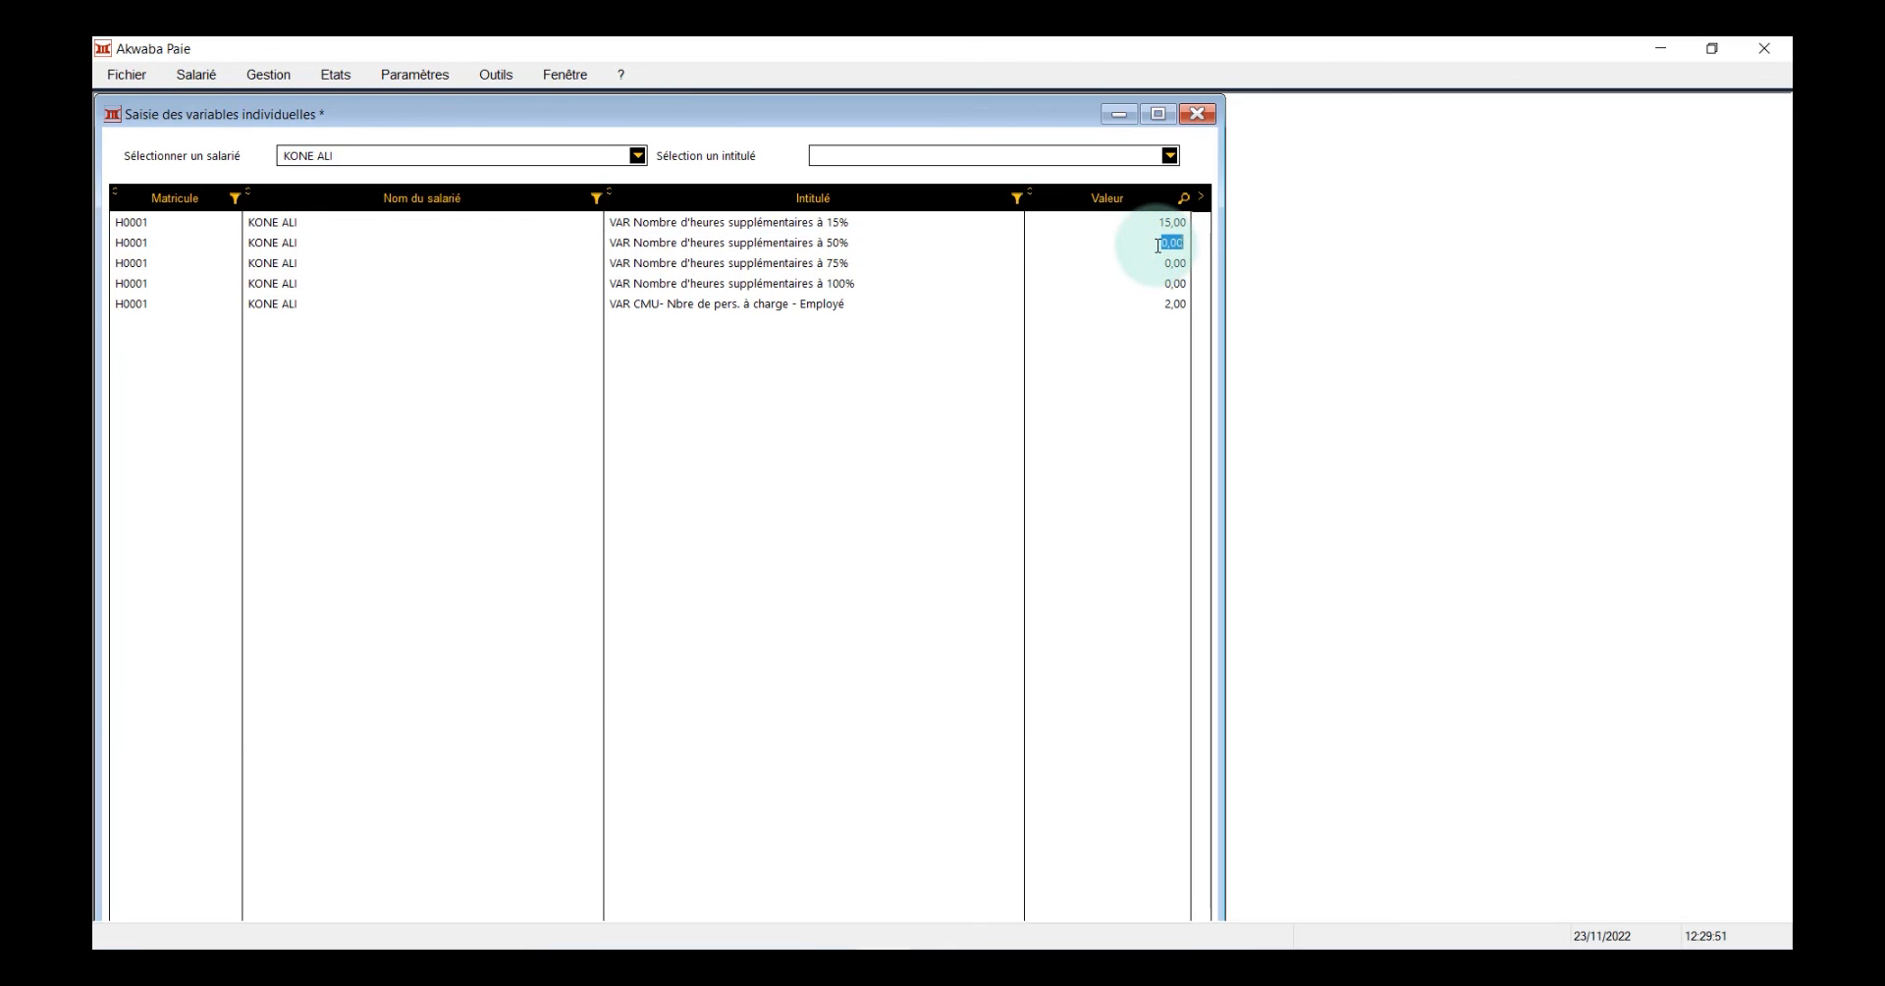
{"action": "type", "text": "5"}
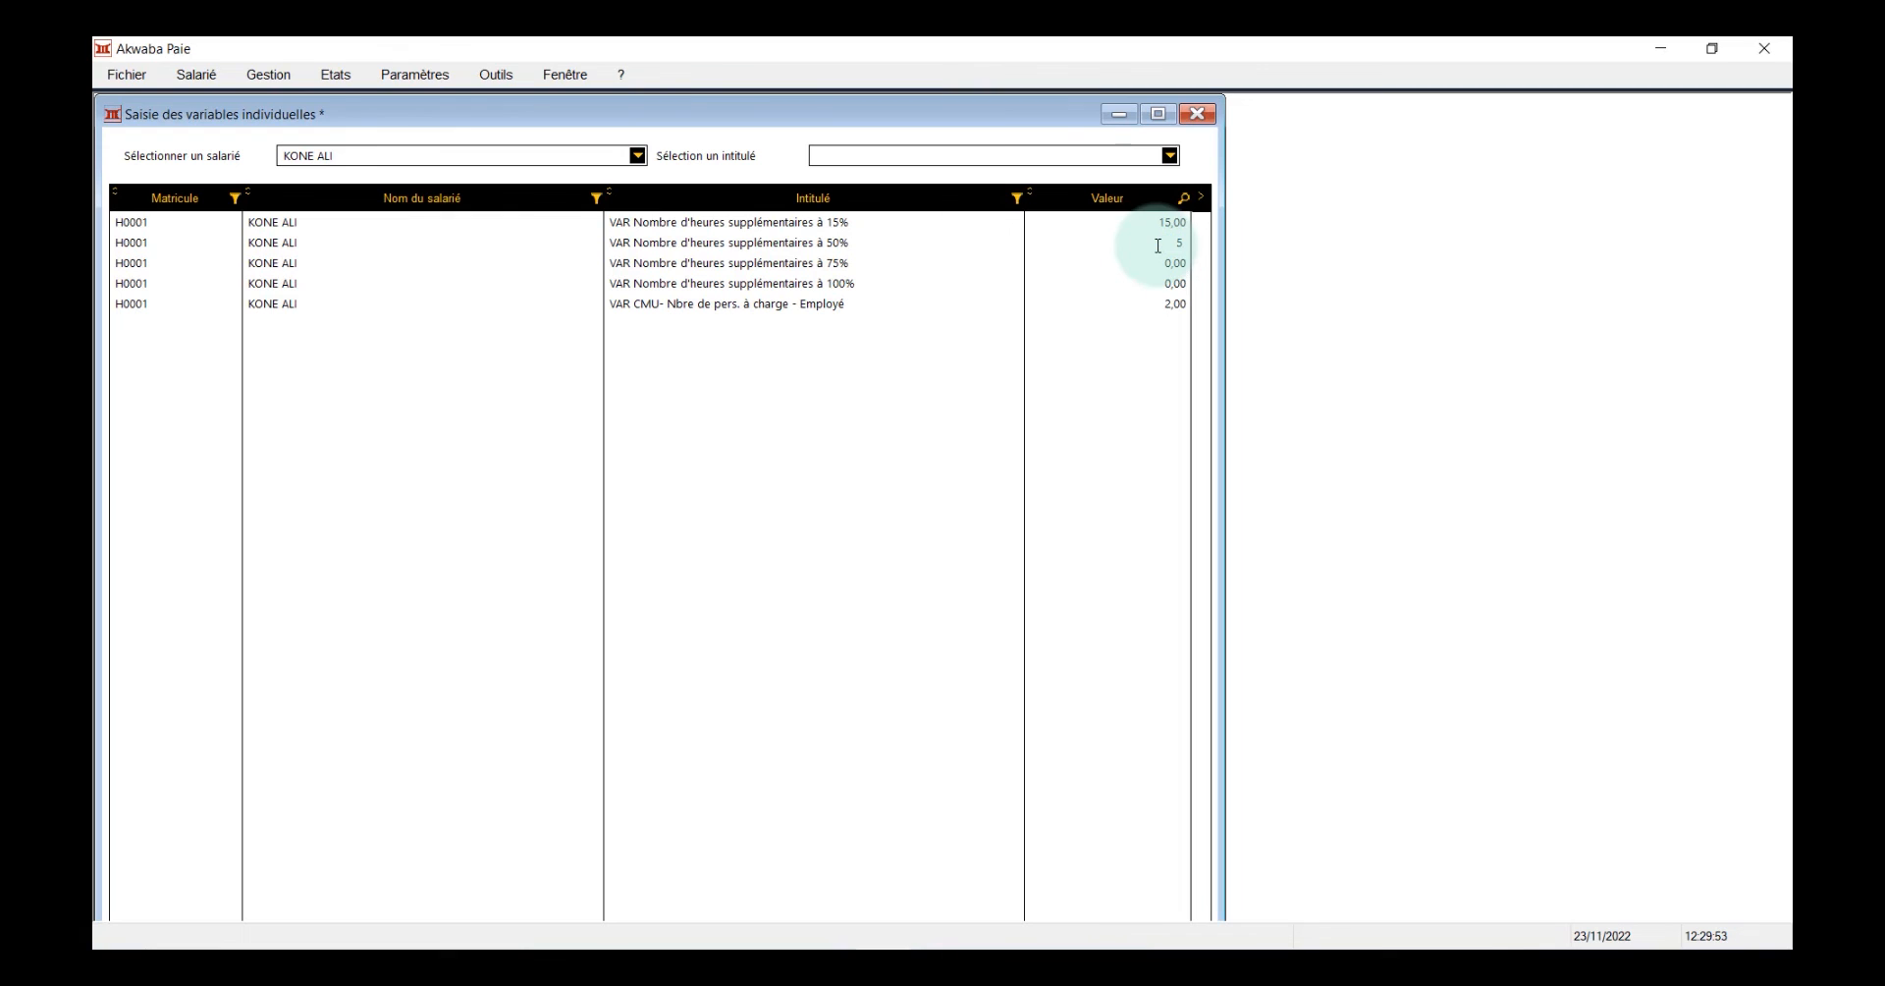
{"action": "left_click", "coordinate": [1150, 282]}
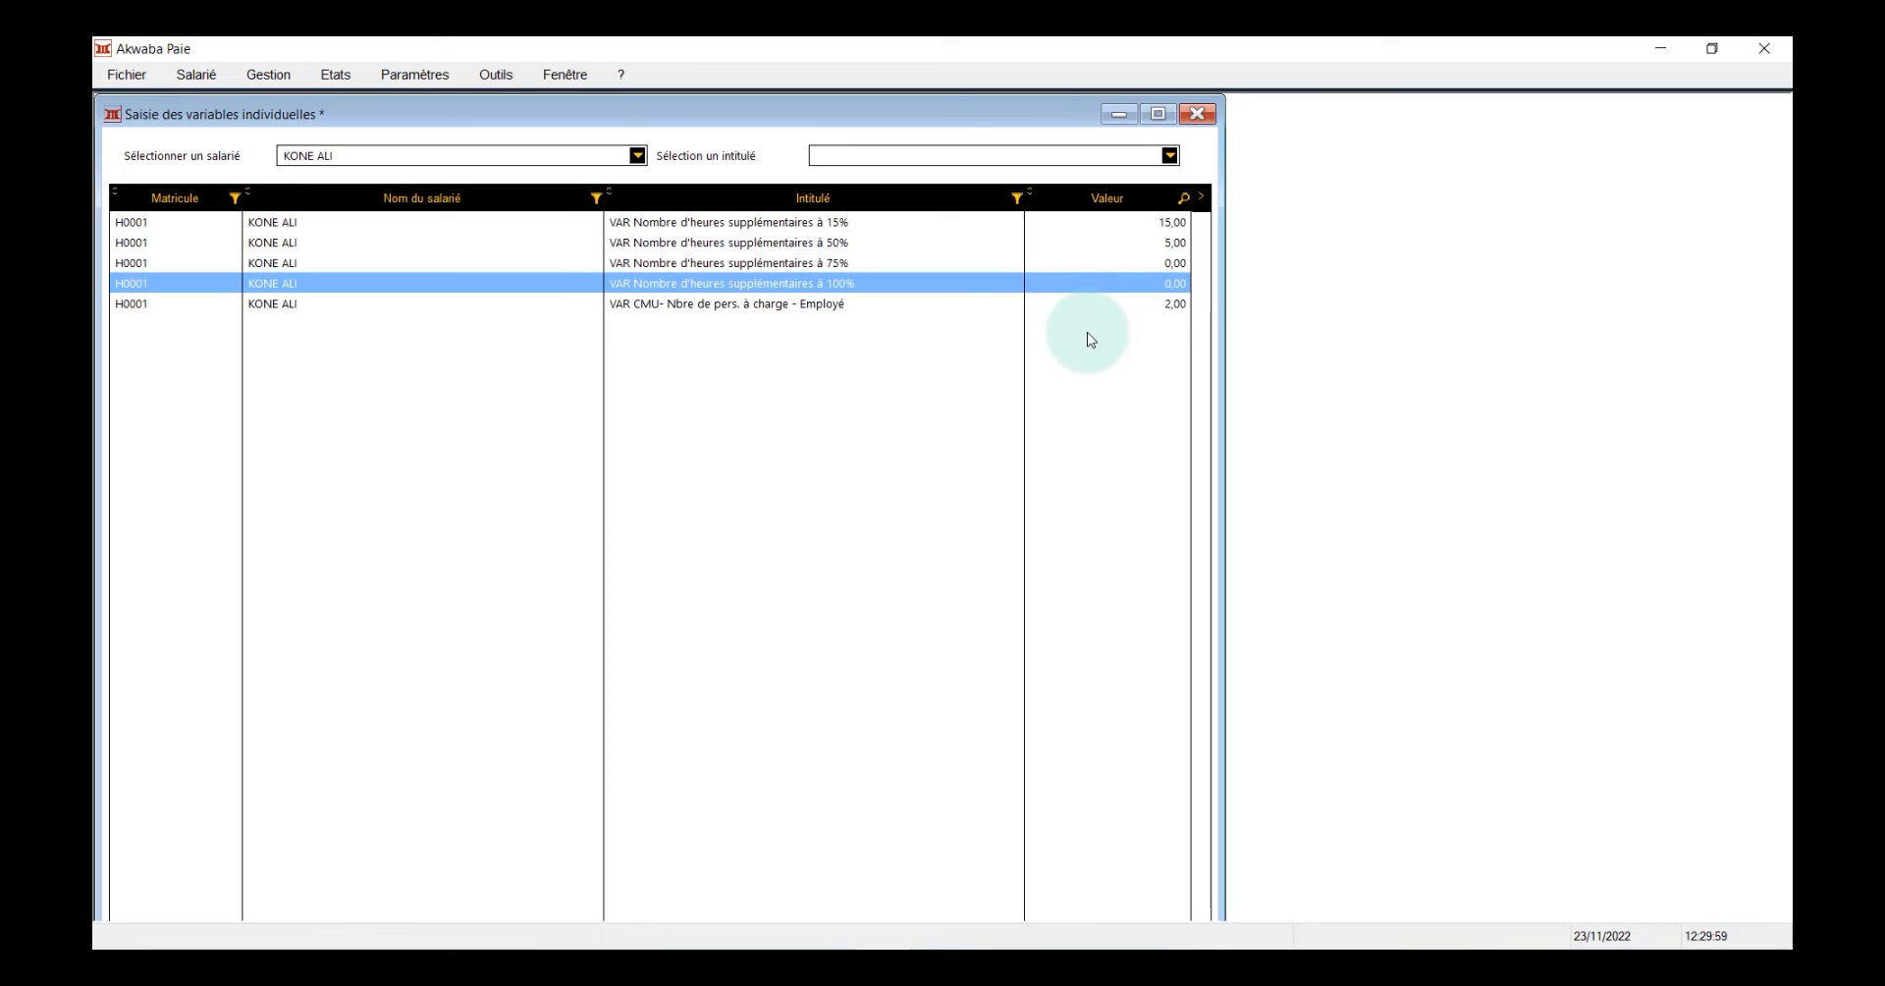
{"action": "left_click", "coordinate": [1199, 114]}
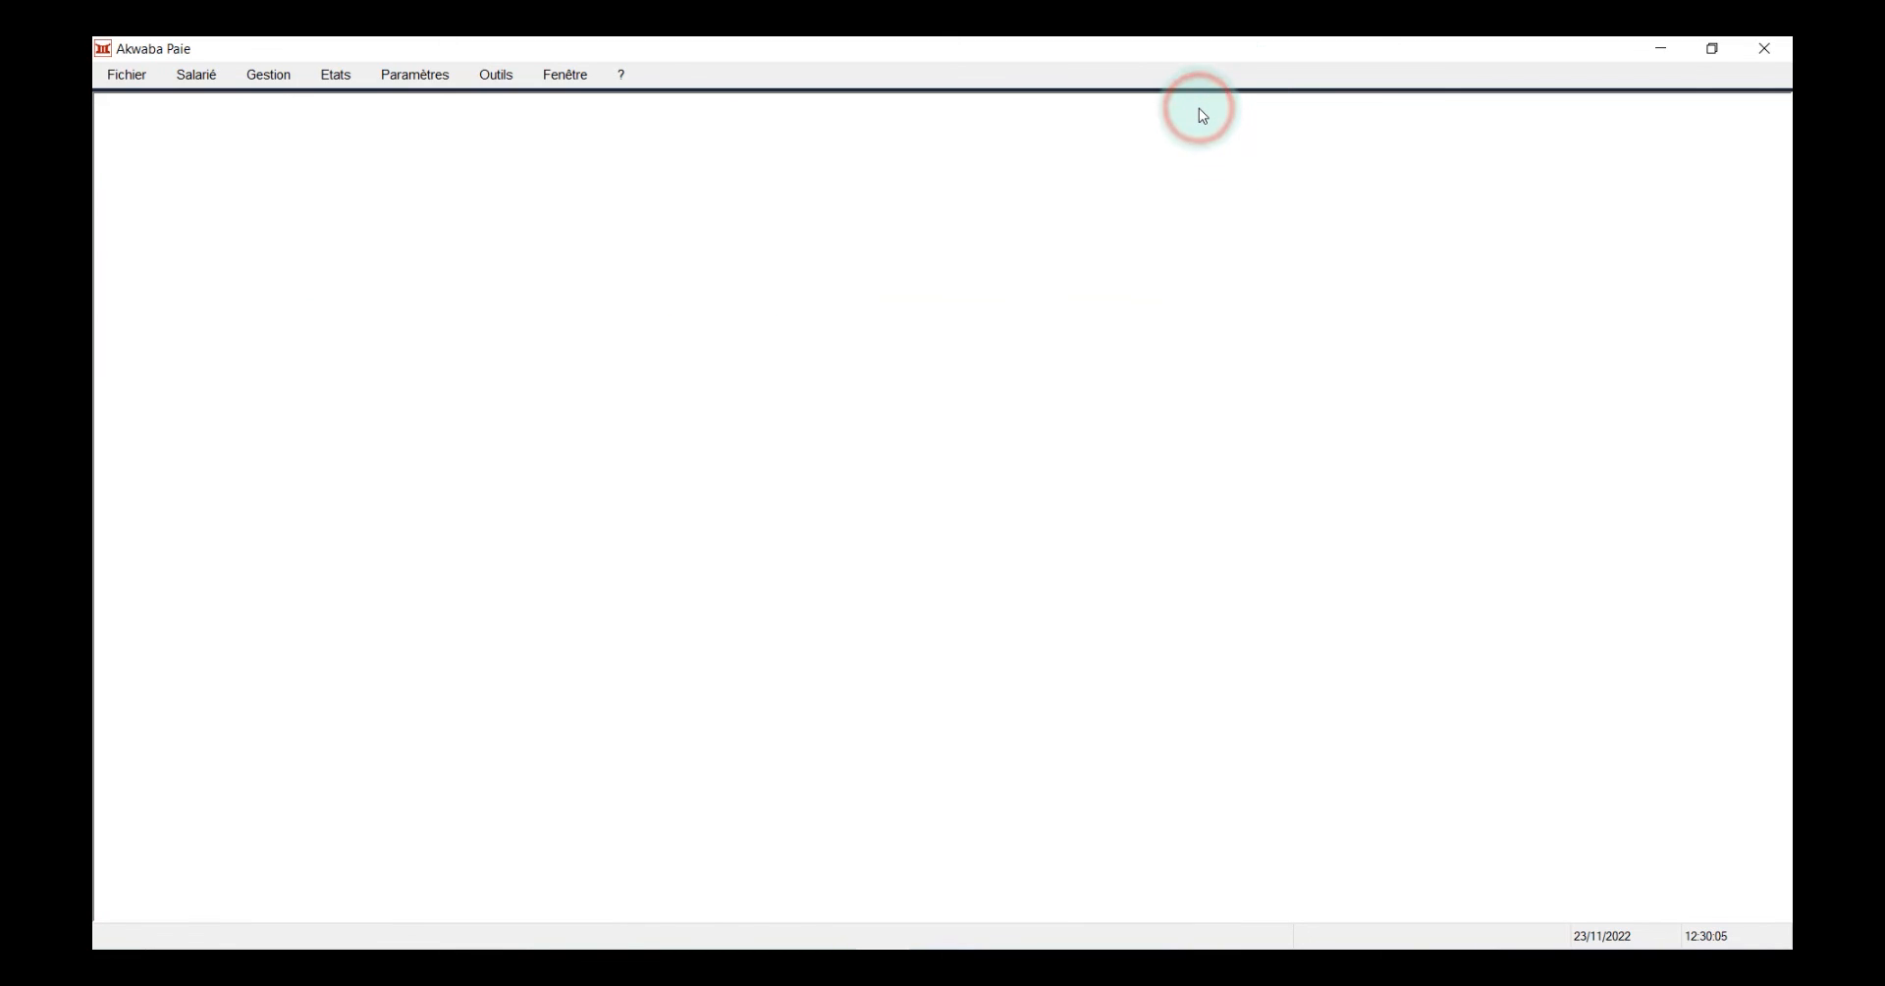